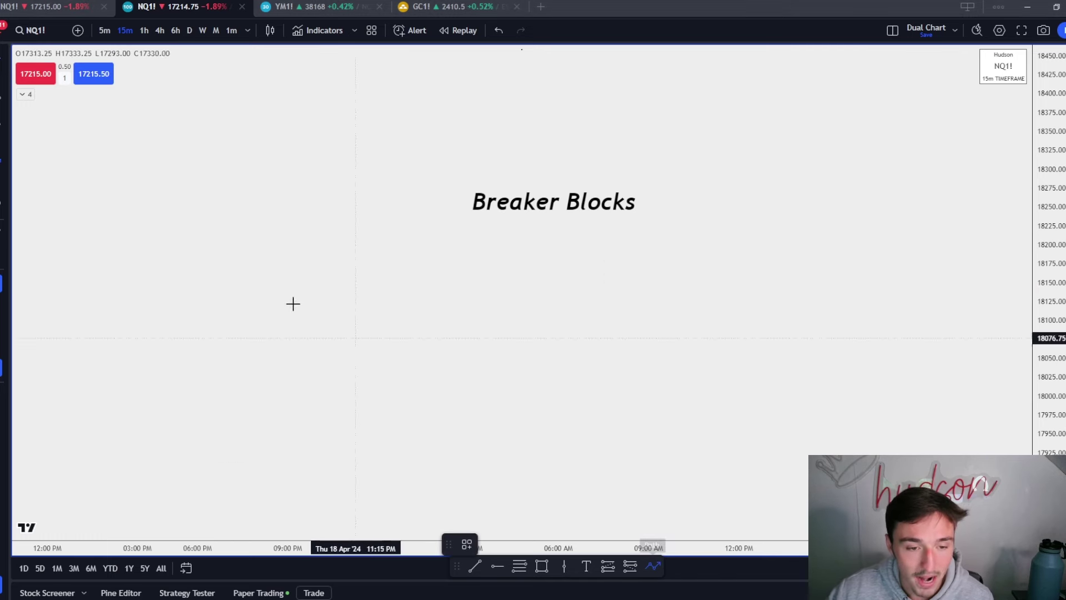
Draw a bearish arrow path beside the title: low about 18075, high about 18280, lower low about 17910, retracement to 18075, final drop to about 17875
left_click(213, 245)
left_click(257, 338)
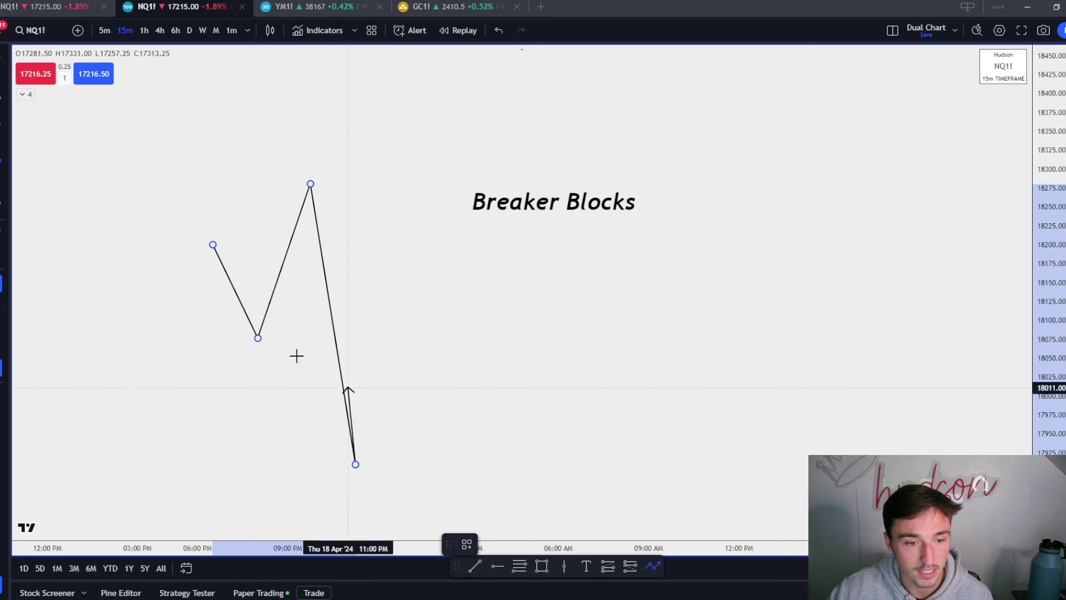
double_click(451, 490)
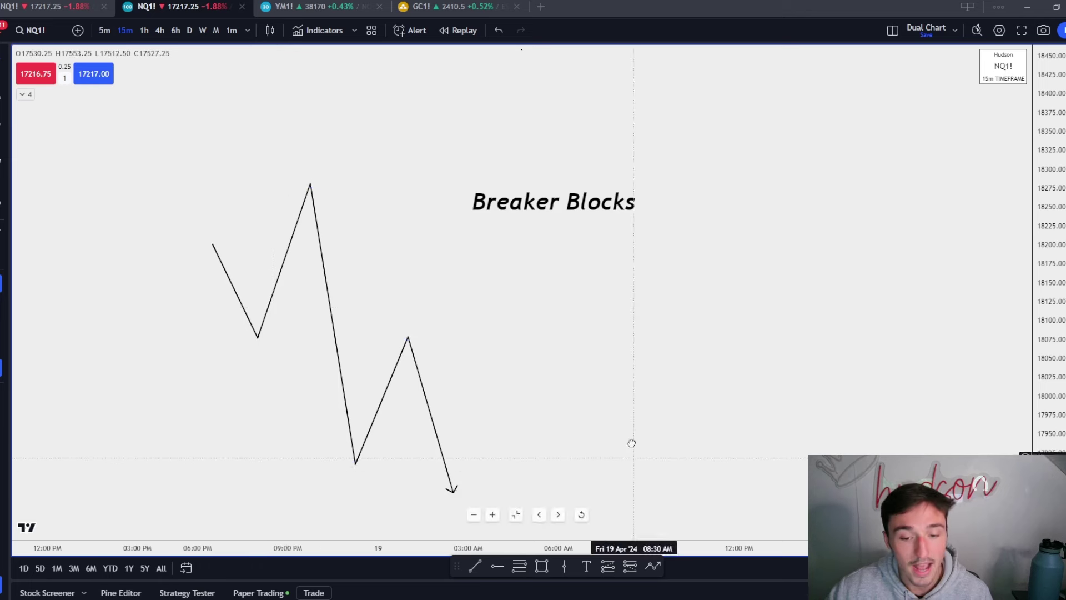
Draw a horizontal trend line at 18075 from the bearish path's first swing low to just past the retracement peak
left_click(473, 564)
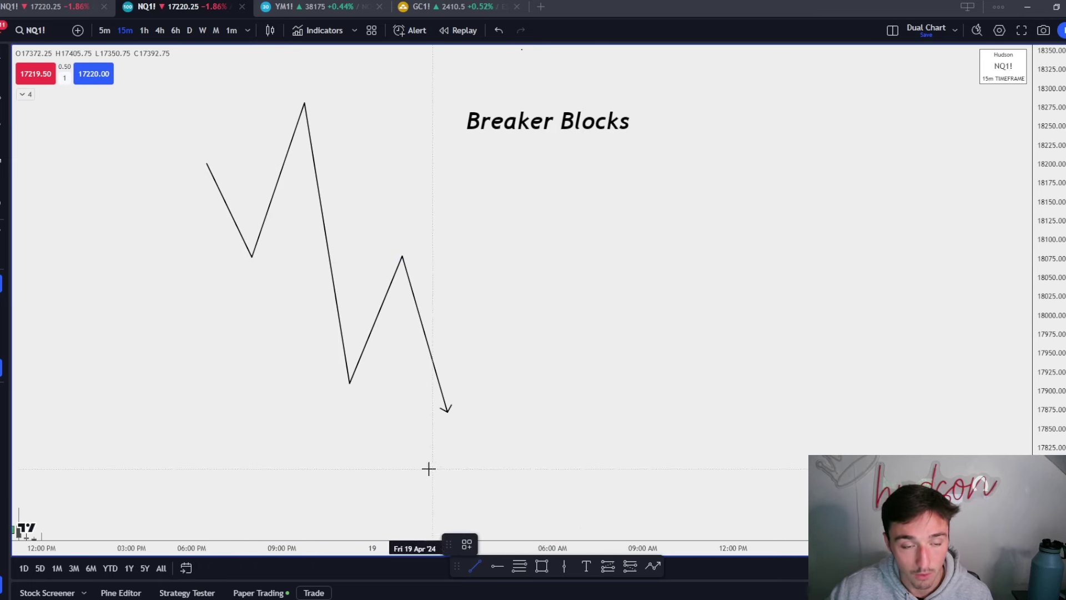
left_click(251, 258)
left_click(440, 259)
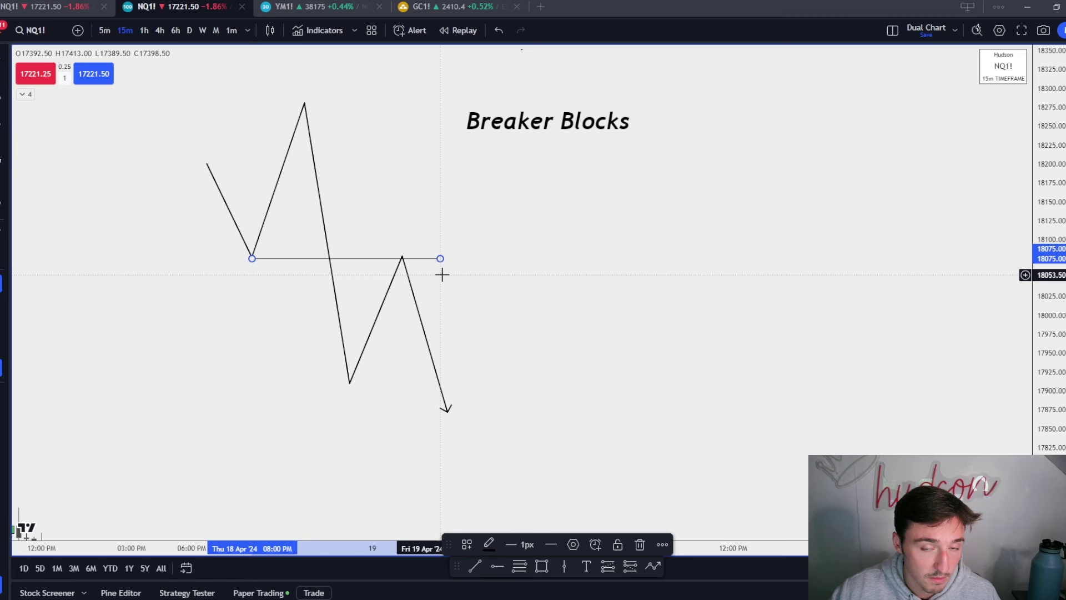
left_click(562, 314)
left_click_drag(562, 315, 560, 326)
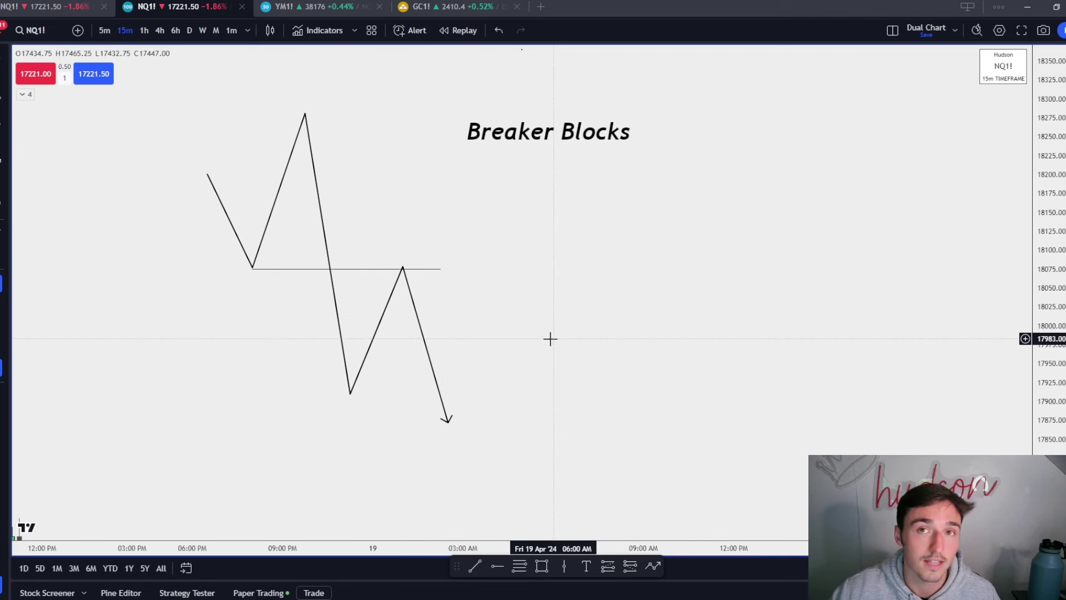
Draw a second horizontal trend line at 18127 from the bearish path's first falling leg, ending level with the 18075 line
left_click(473, 565)
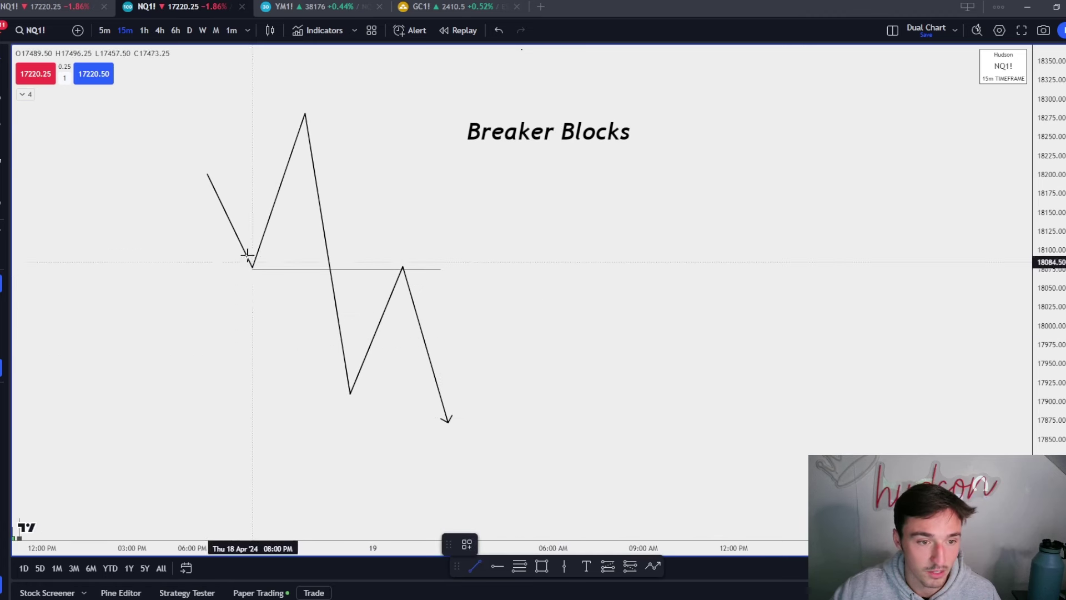
left_click(237, 230)
left_click(438, 241)
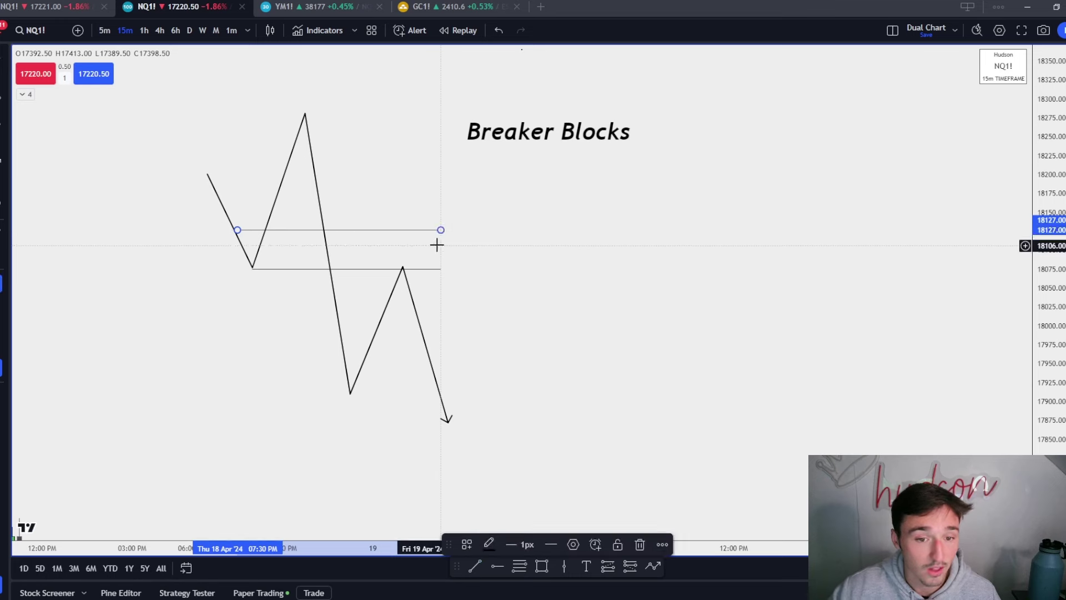
left_click(619, 320)
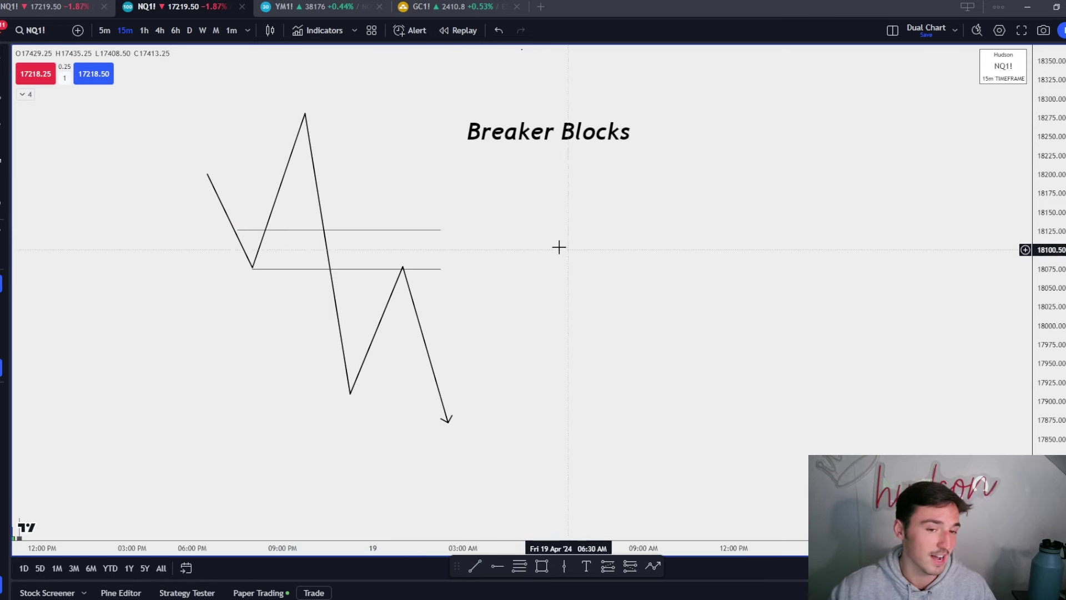
Draw a bullish arrow path in empty space from about 18028: high 18195, low about 17920, higher high about 18360, pullback about 18170, rise to about 18400
left_click_drag(669, 259, 629, 271)
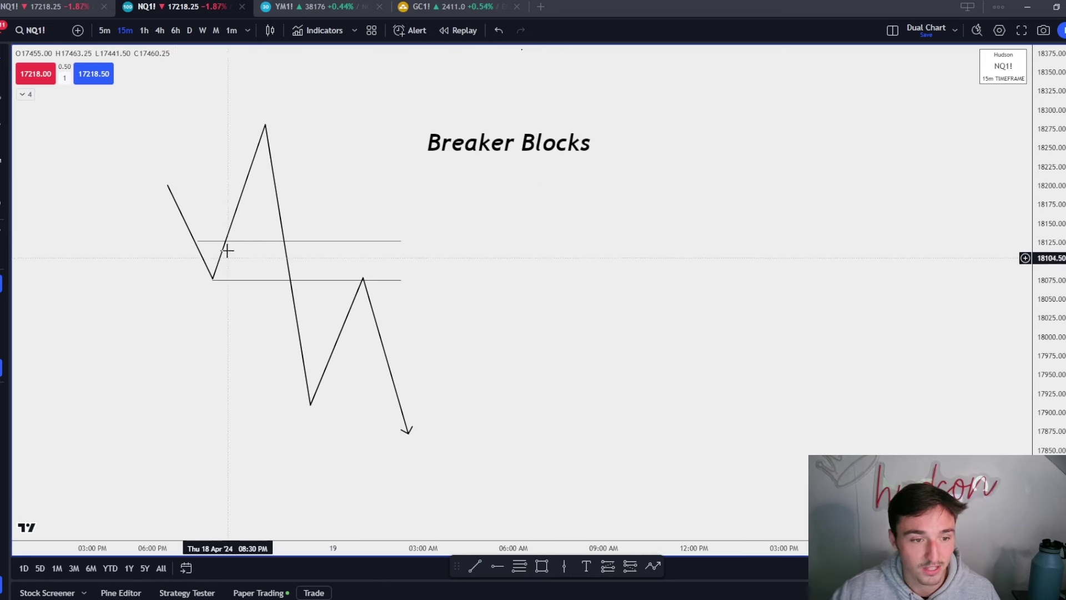
left_click(213, 279)
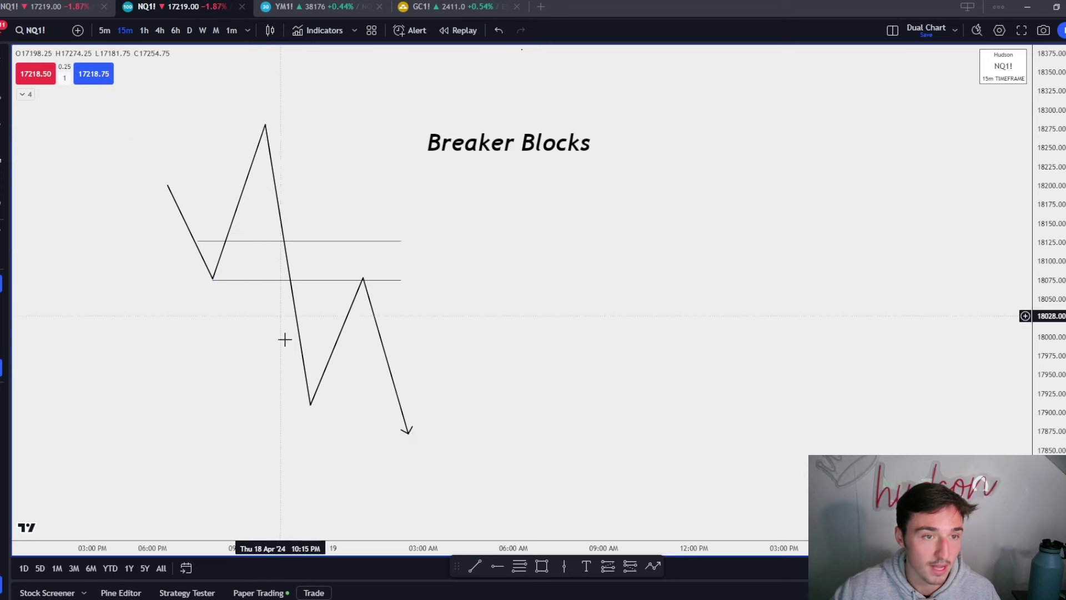
left_click_drag(671, 371, 615, 354)
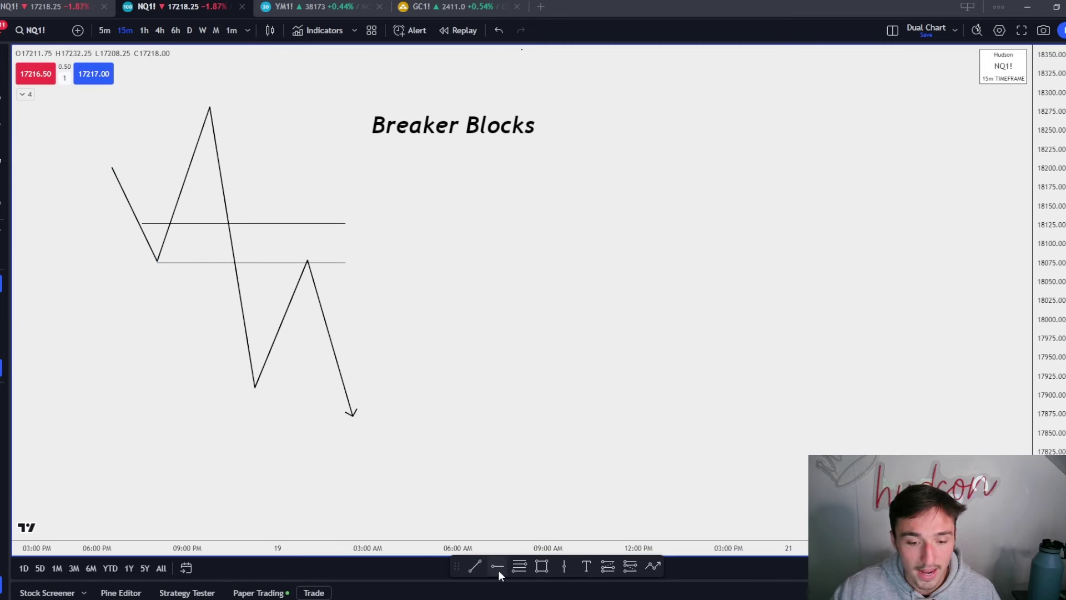
left_click_drag(658, 490, 640, 538)
left_click(652, 565)
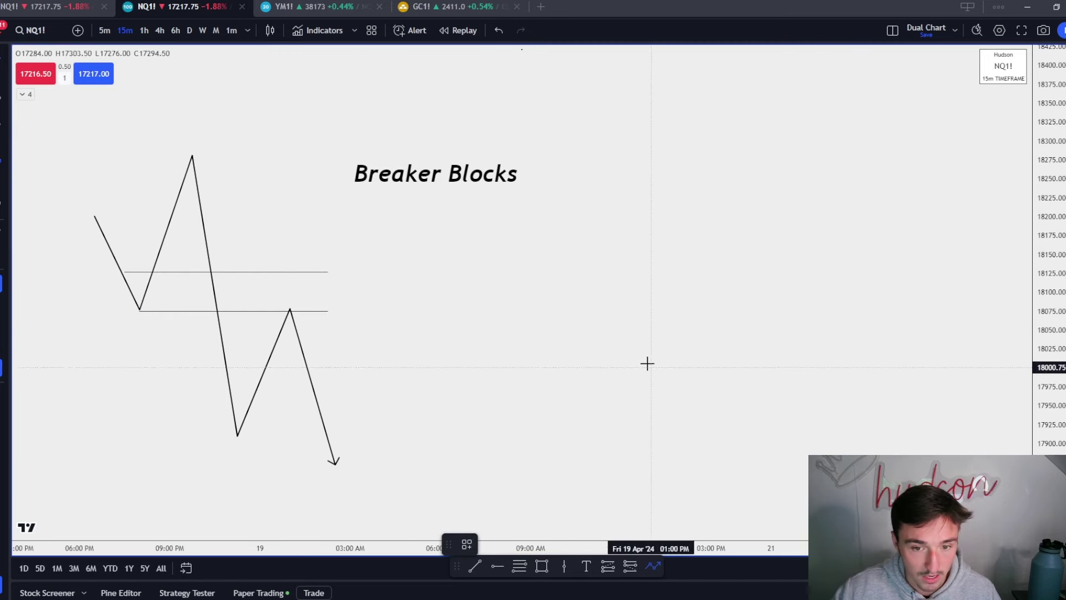
left_click(613, 347)
left_click(658, 221)
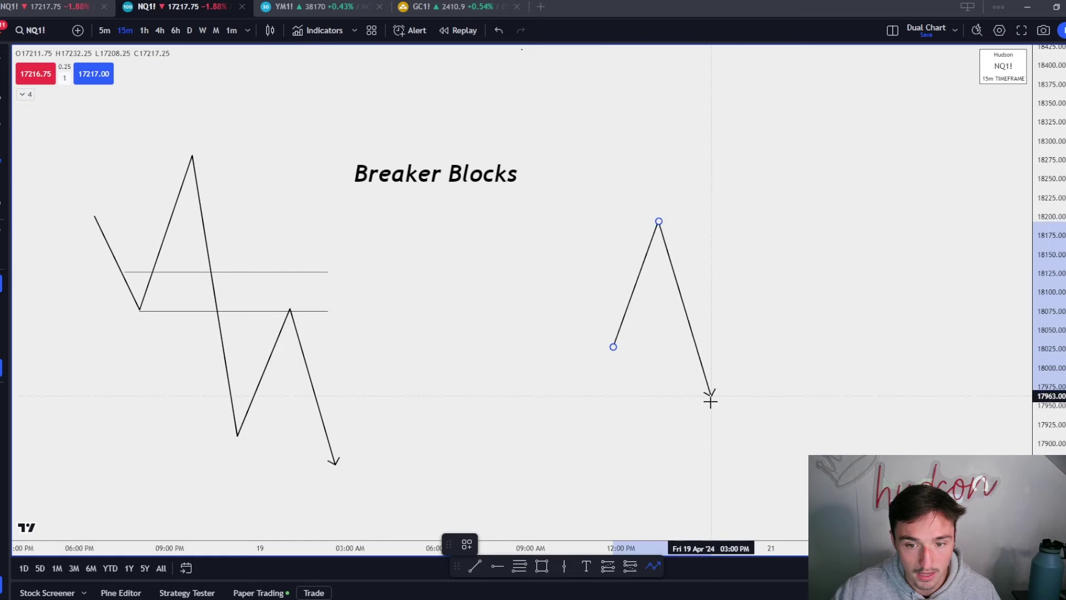
left_click(719, 429)
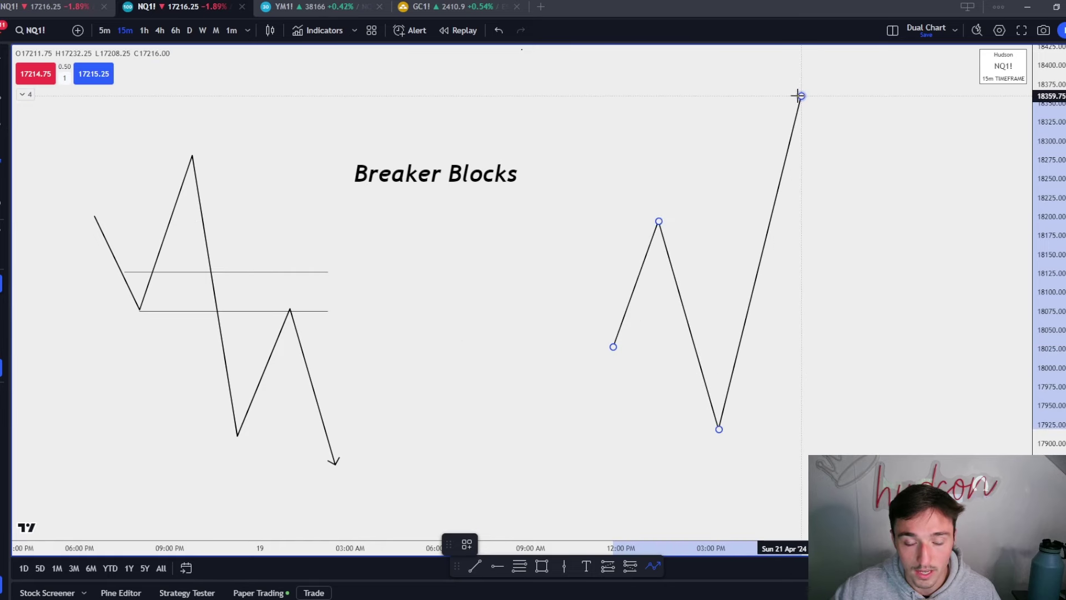
left_click(799, 95)
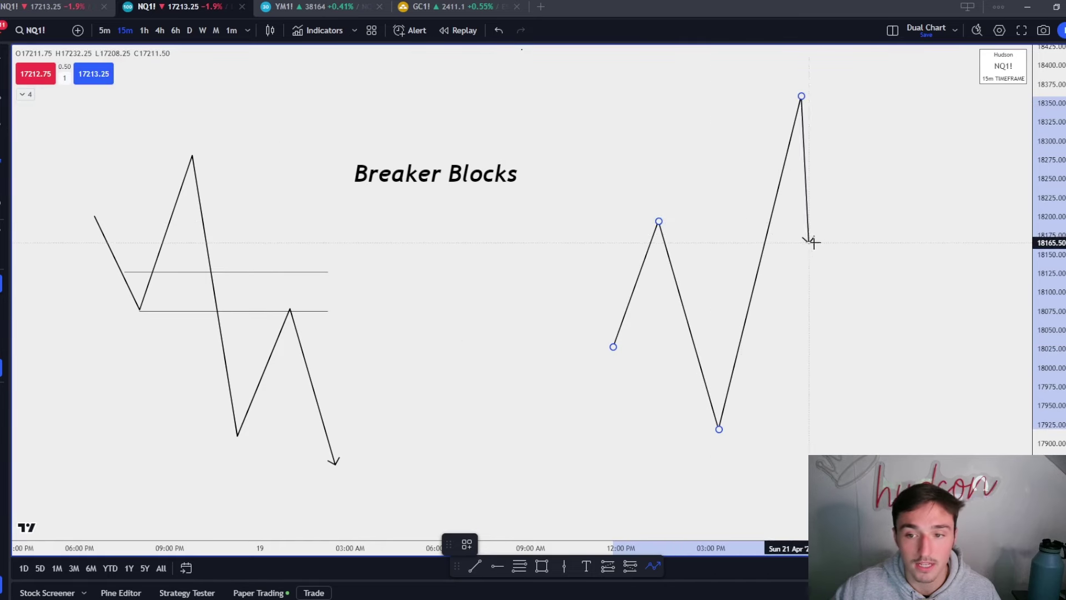
double_click(906, 67)
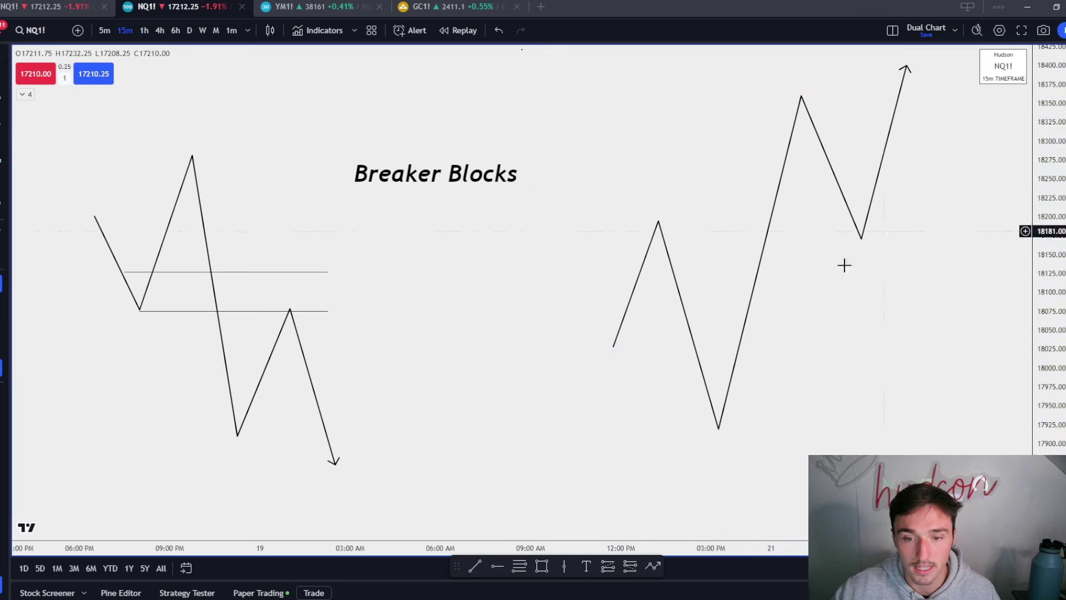
Draw two horizontal trend lines across the bullish path, at 18195 from its first swing high and at about 18152 from its first rising leg
key("alt+t")
left_click(658, 221)
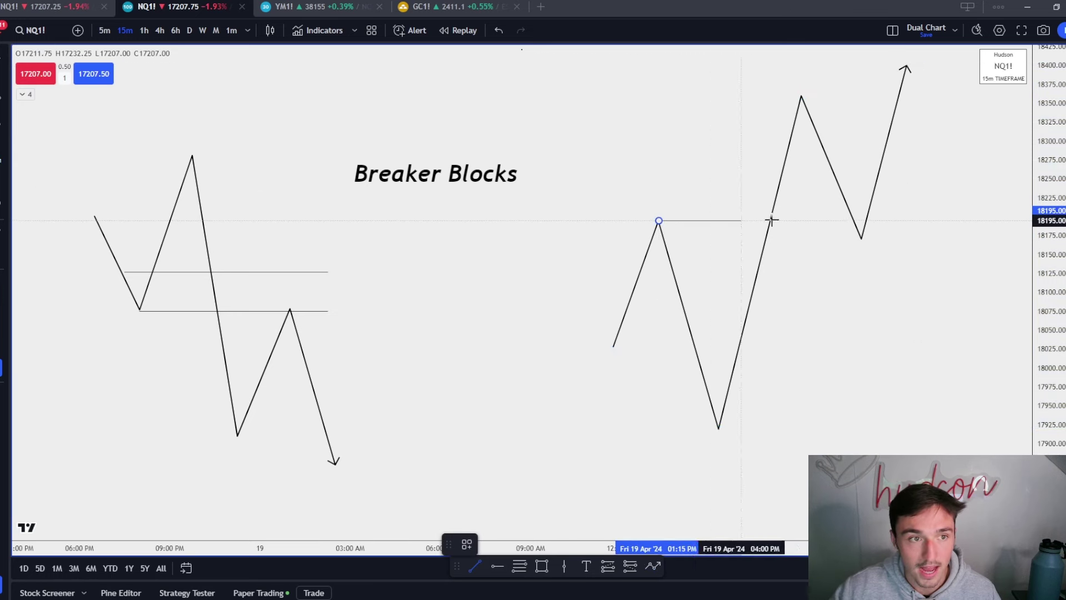
left_click(914, 221)
left_click(479, 569)
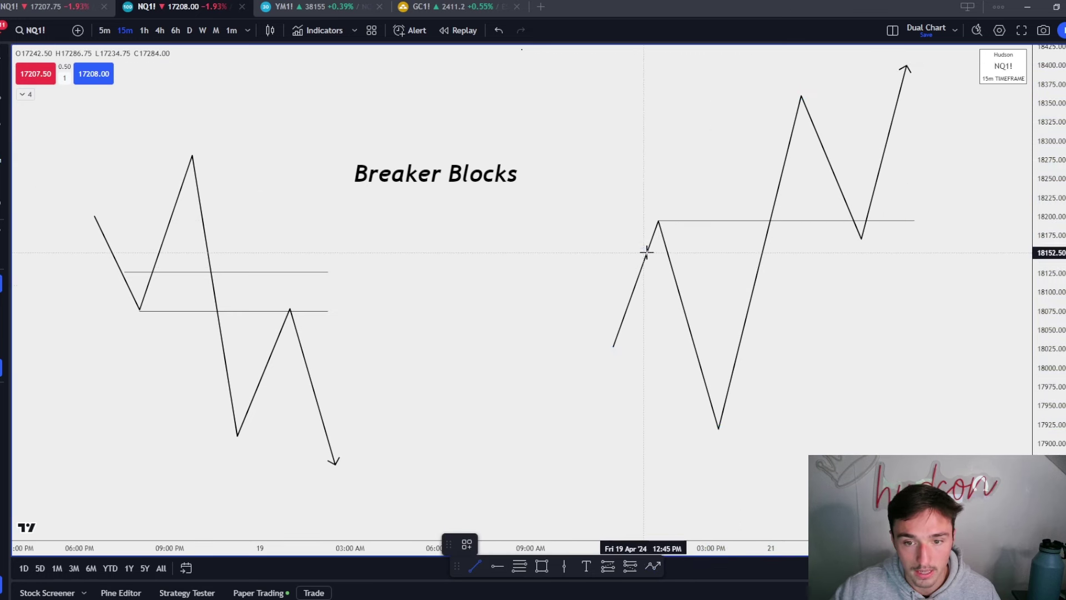
left_click(646, 253)
left_click(891, 252)
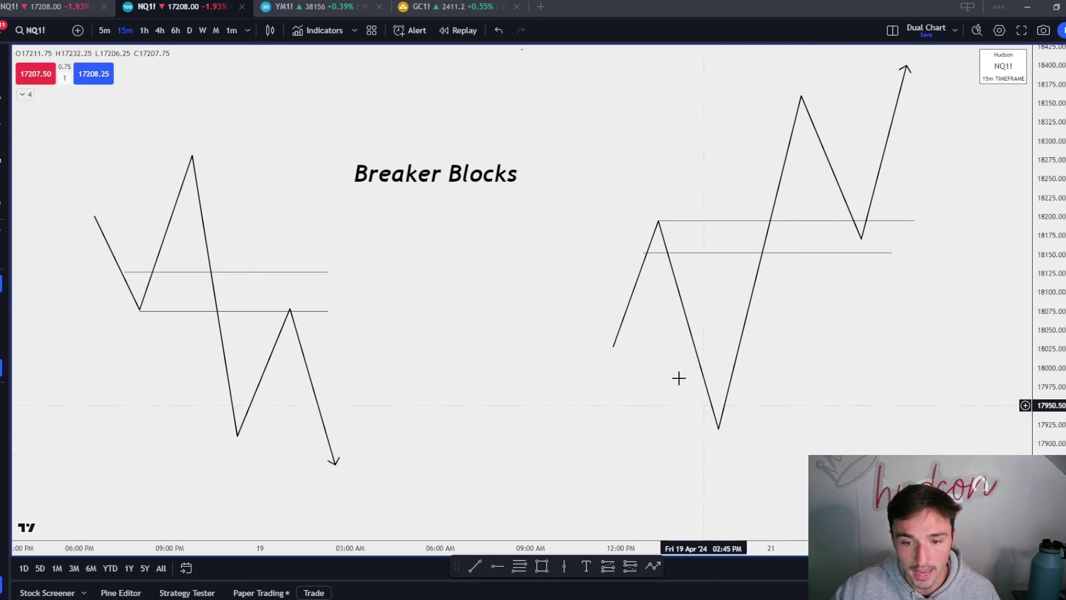
Draw a short horizontal trend line at 18028 from the bullish path's start to its falling leg, labelled x
left_click(474, 565)
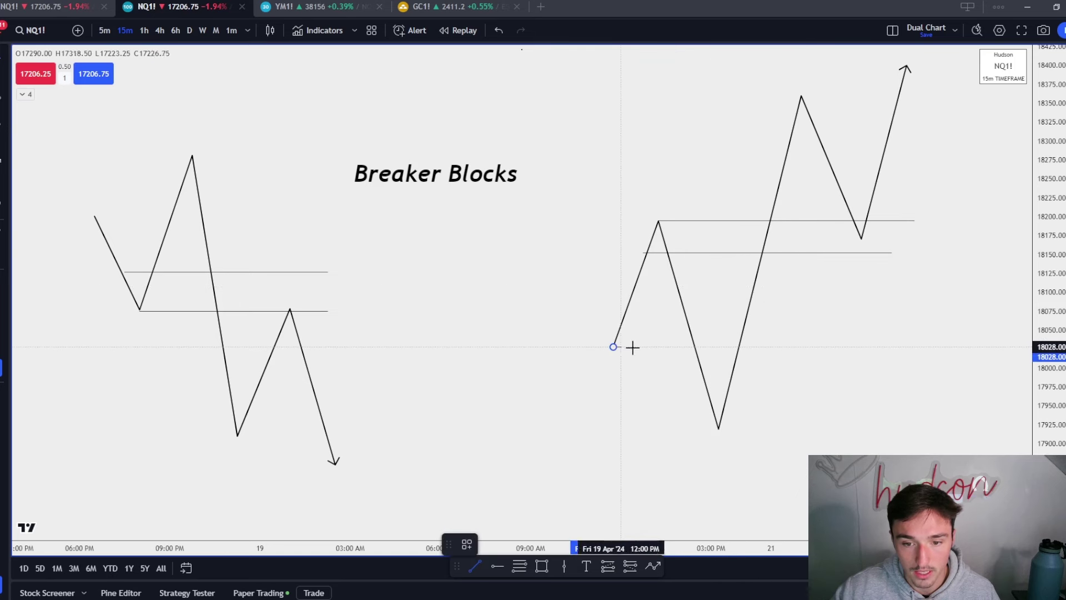
left_click(688, 347)
left_click(467, 545)
left_click(487, 558)
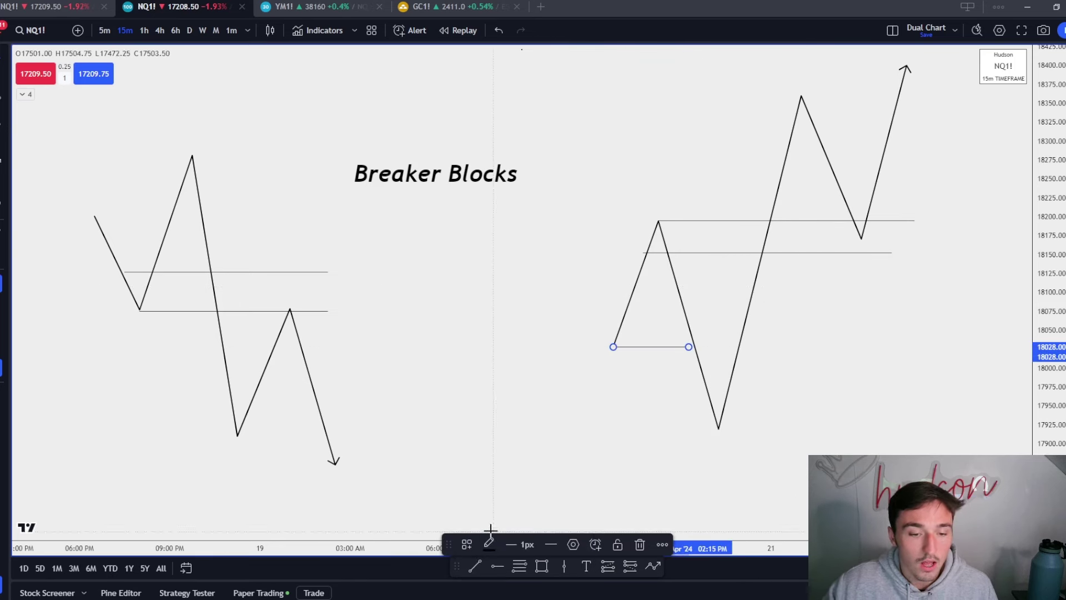
Examine the latest NQ1! 15-minute candles around the BRKR zone, the Sellside Liquidity lines and the open short position
right_click(575, 312)
left_click(650, 272)
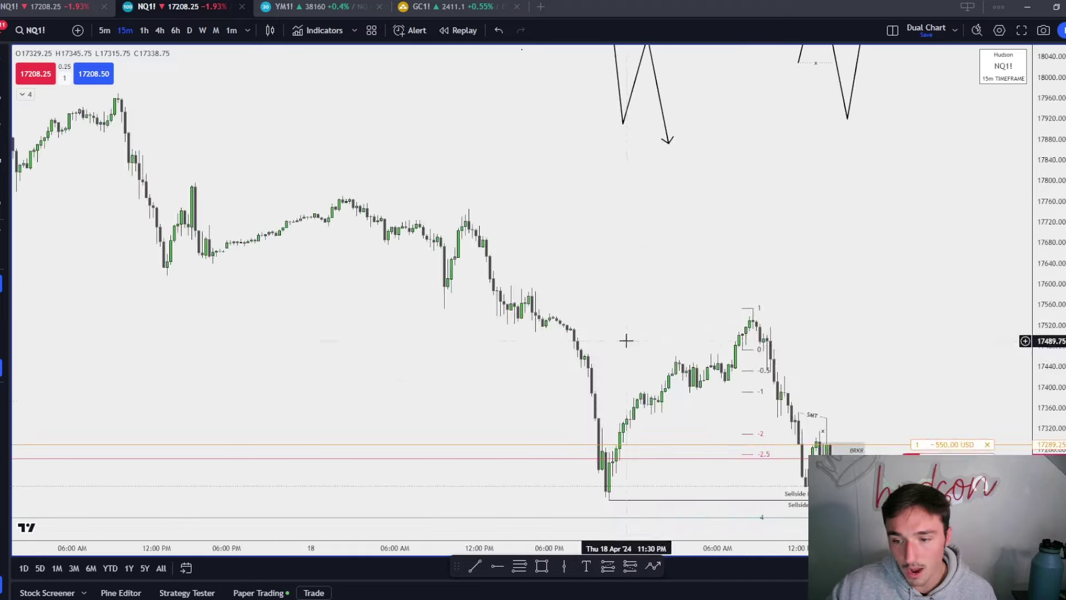
scroll(626, 340, "up", 4)
left_click_drag(1048, 428, 1048, 314)
left_click_drag(891, 408, 836, 173)
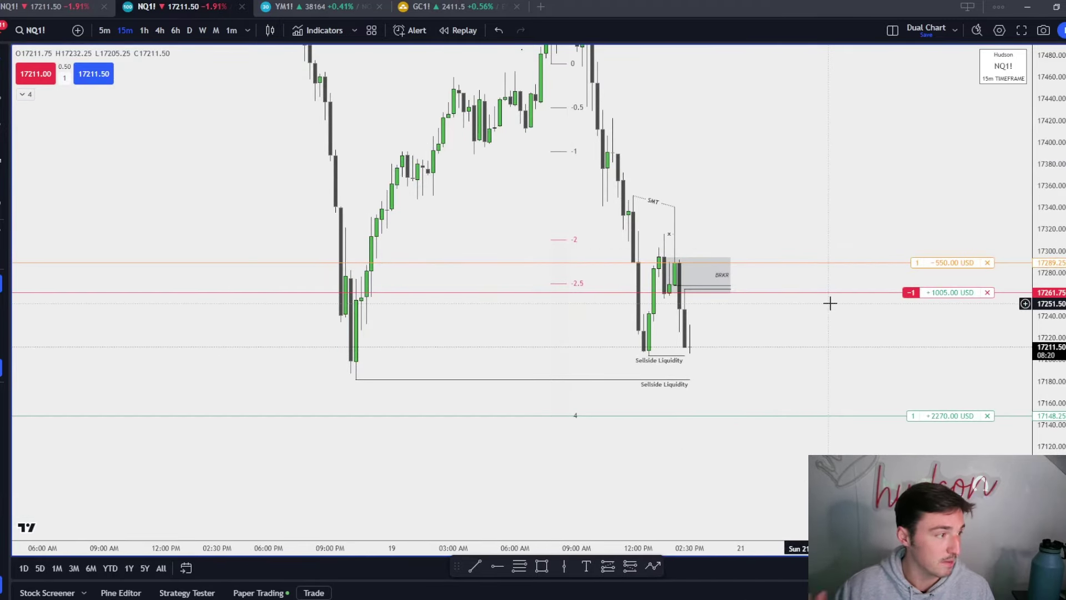
left_click_drag(732, 236, 735, 319)
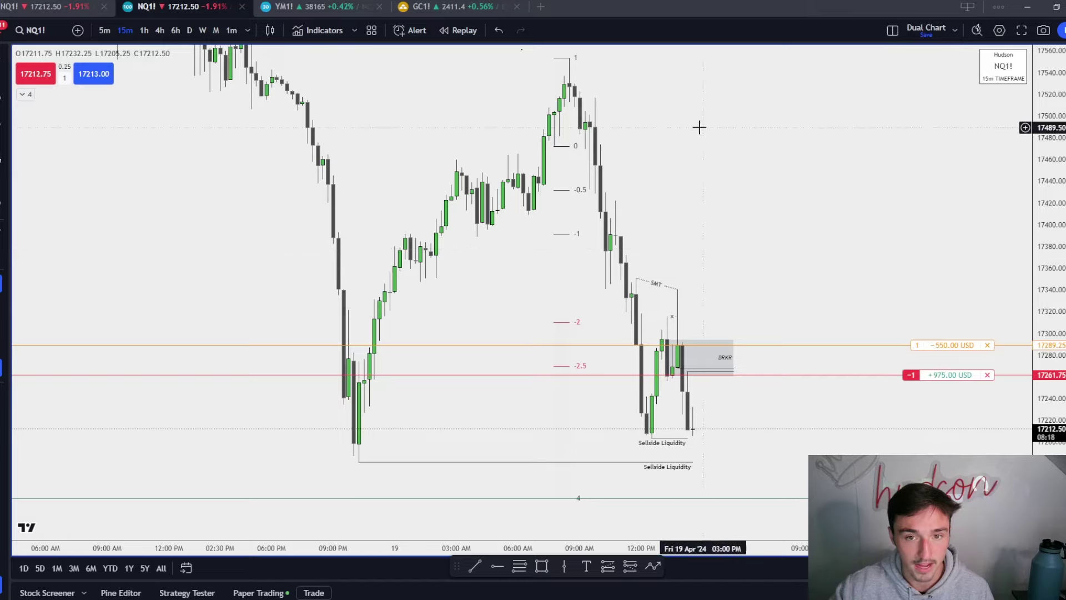
left_click_drag(828, 175, 778, 191)
left_click_drag(786, 273, 738, 138)
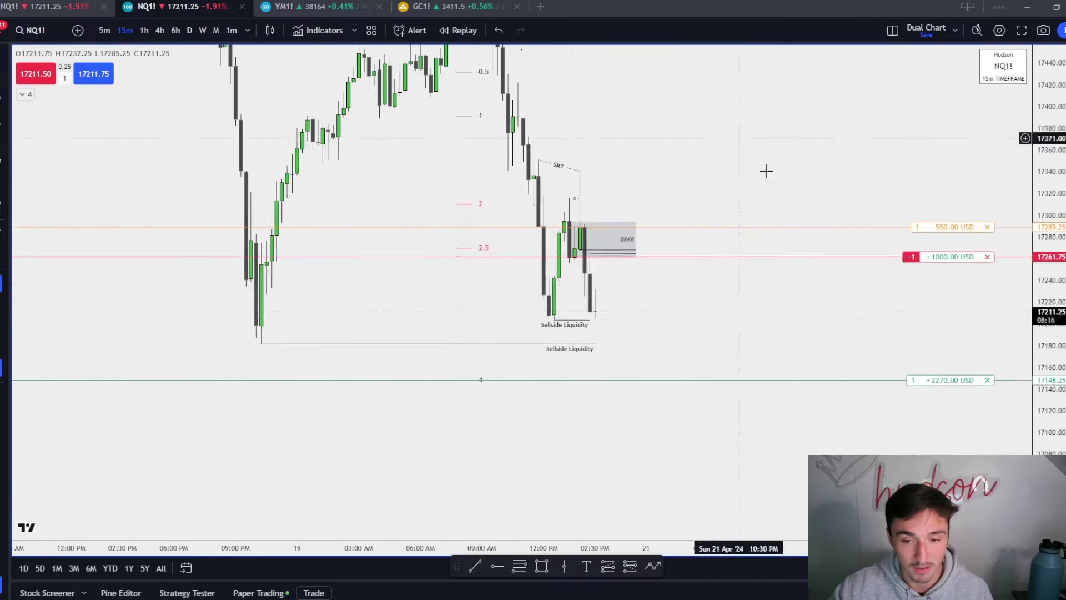
left_click_drag(1049, 395, 1048, 323)
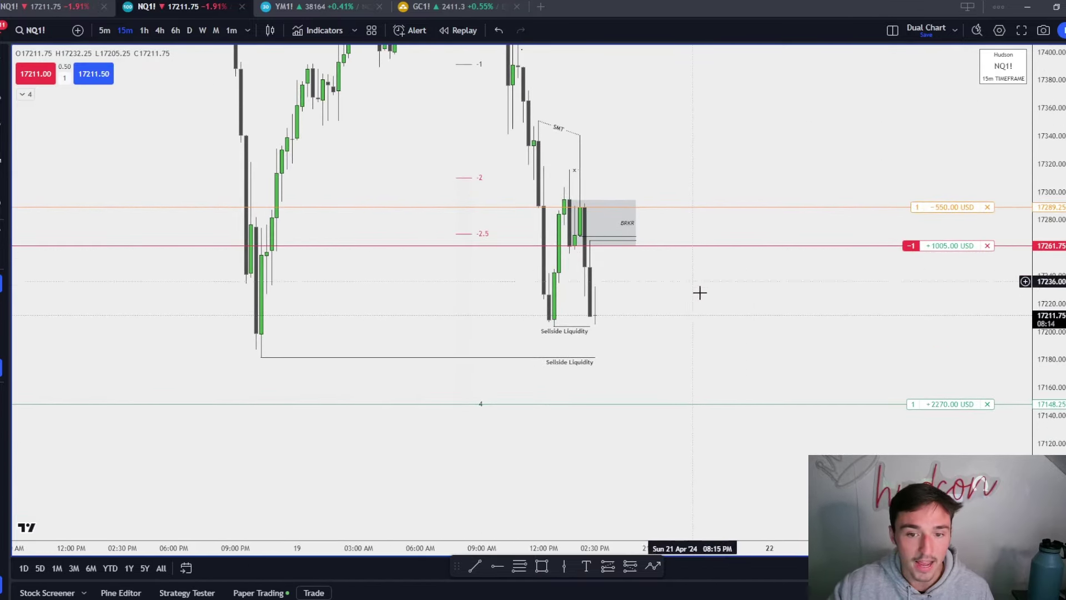
left_click_drag(701, 321, 702, 355)
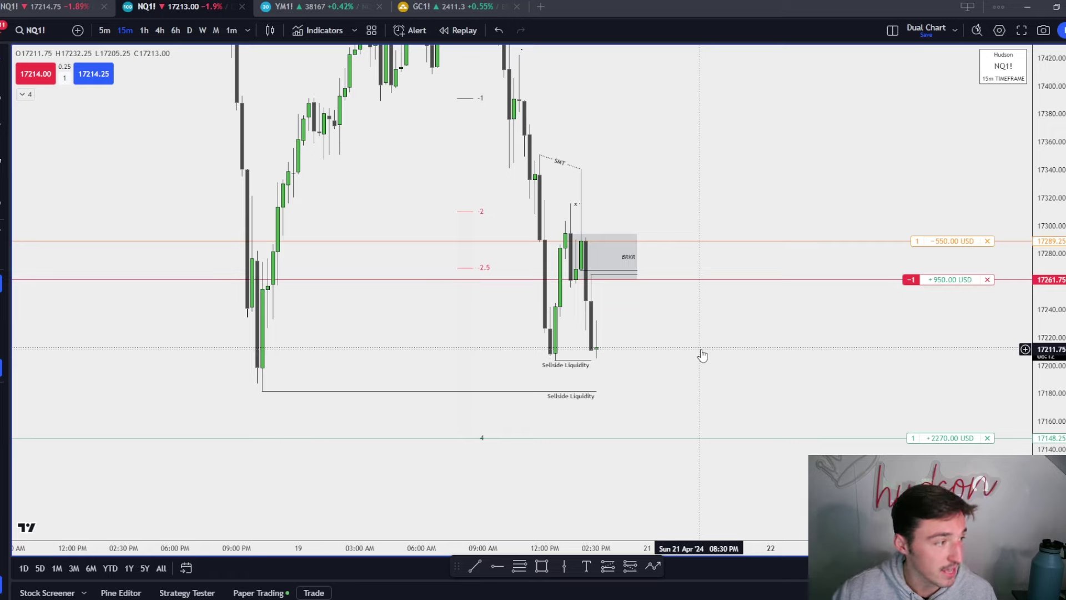
Extend the end of the upper Sellside Liquidity line to 03:00 PM on 19 April
left_click_drag(593, 360, 611, 365)
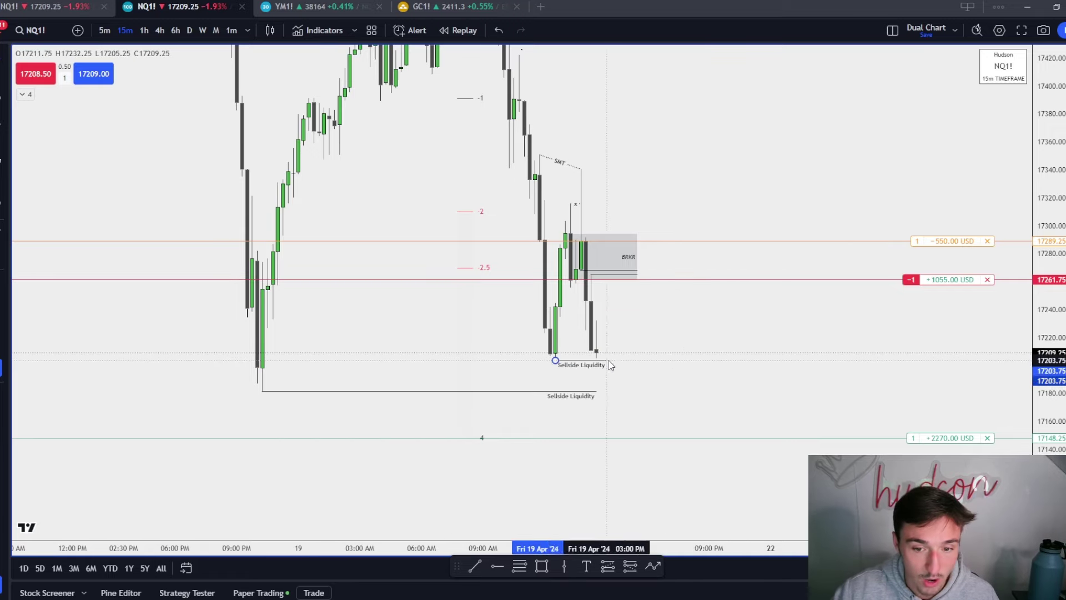
left_click(521, 471)
Shorten the upper Sellside Liquidity line so that it ends at the candle just before the latest one
mouse_move(713, 330)
left_mouse_down()
mouse_move(706, 289)
mouse_move(697, 341)
left_mouse_up()
scroll(611, 352, "up", 2)
left_click_drag(523, 336, 647, 354)
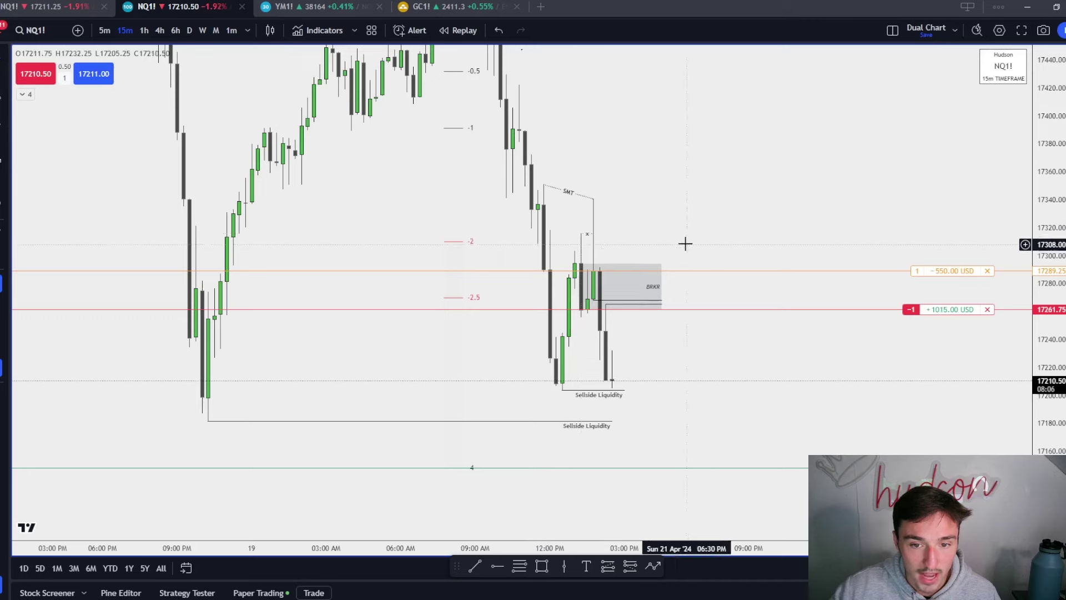
scroll(744, 297, "up", 2)
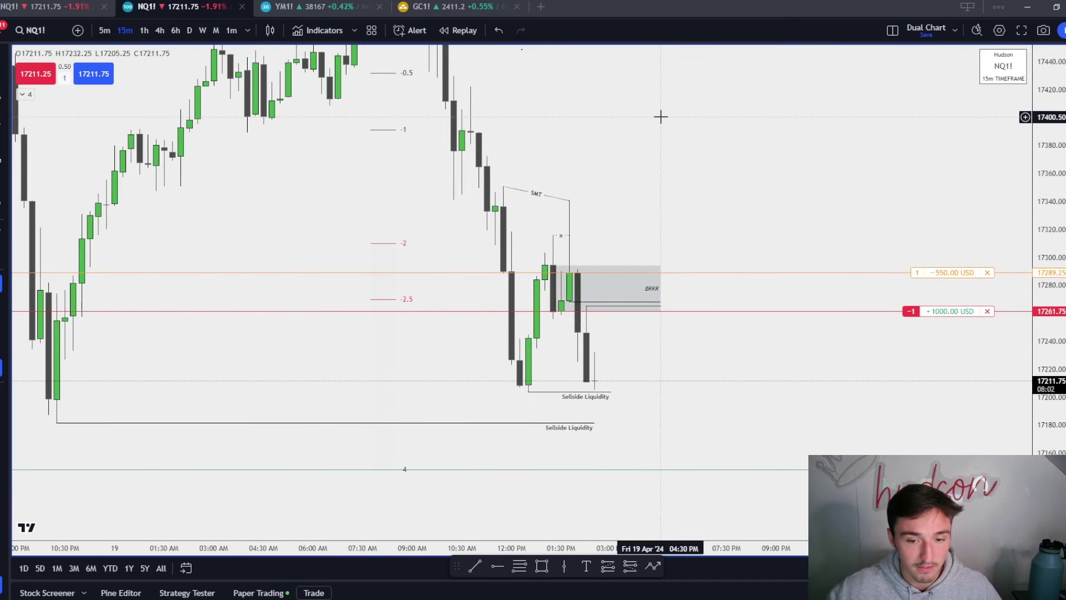
left_click_drag(673, 160, 672, 137)
left_click_drag(1042, 373, 1042, 316)
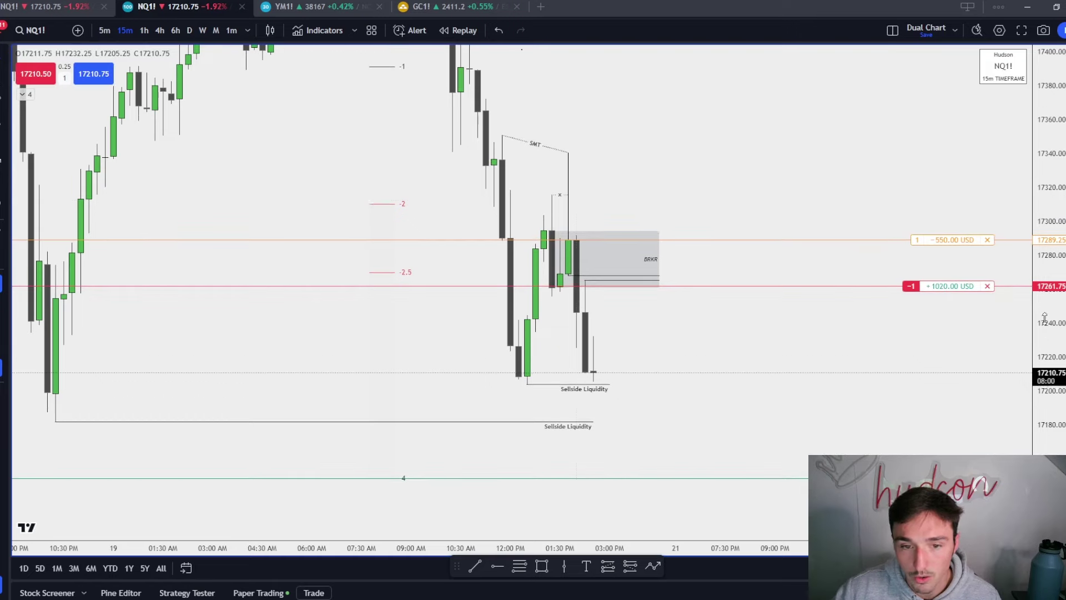
left_click_drag(626, 200, 616, 216)
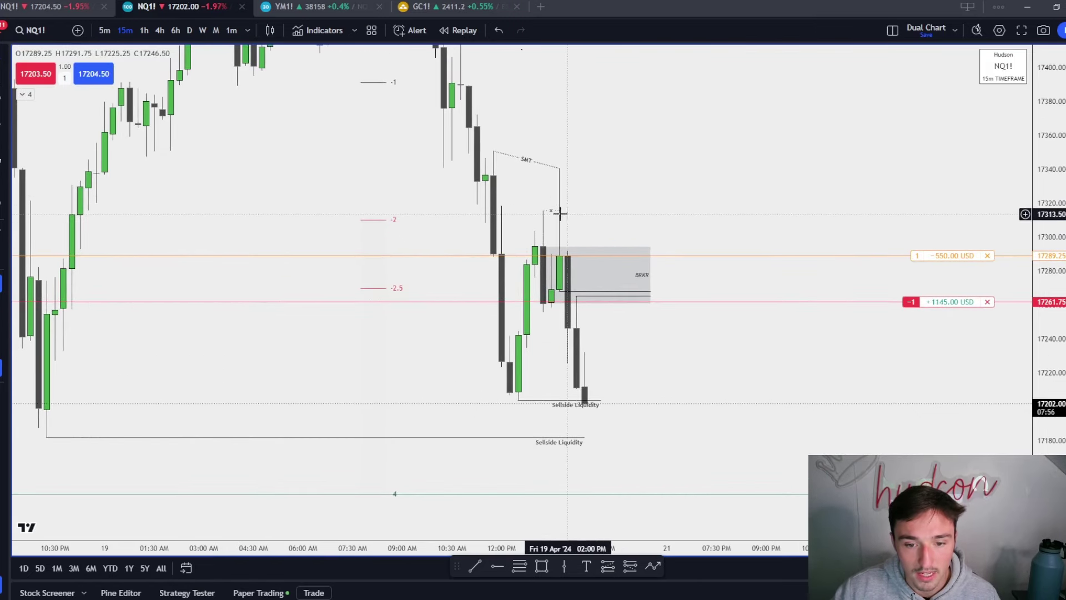
left_click_drag(601, 400, 577, 400)
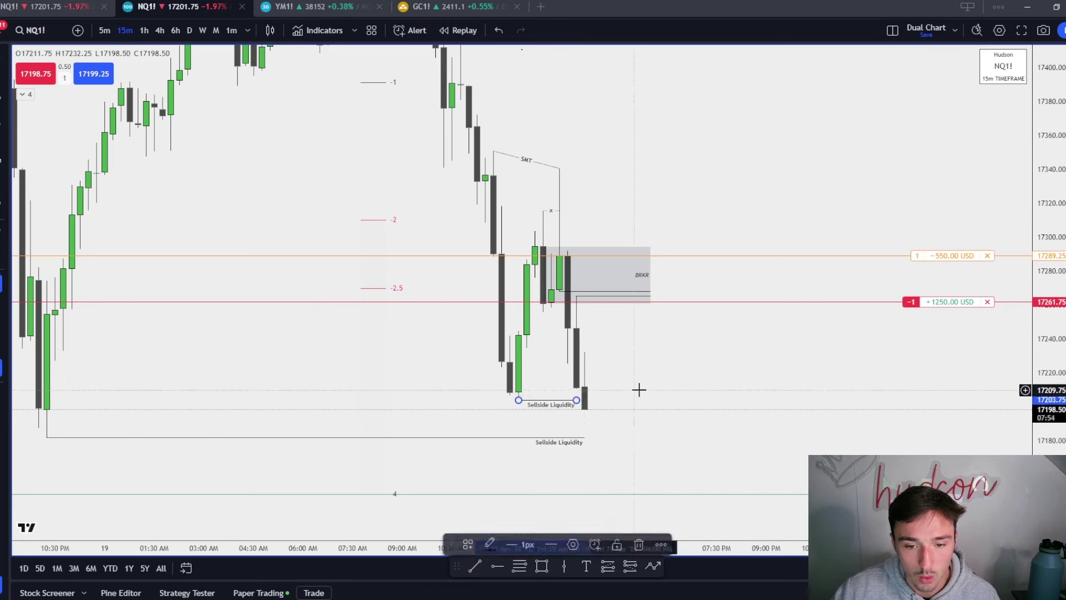
left_click(638, 389)
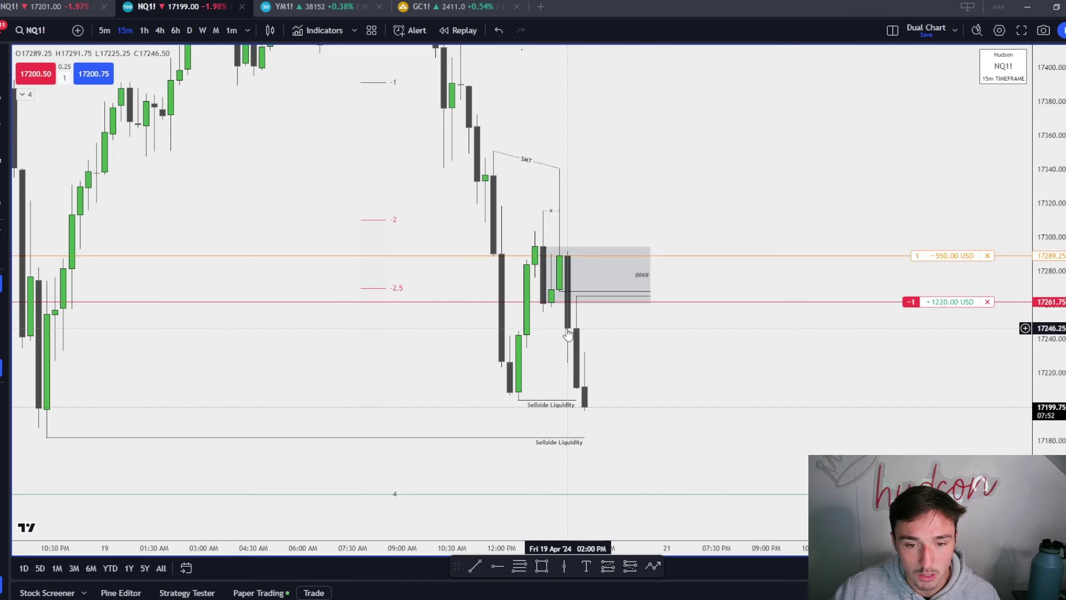
Draw a short horizontal trend line at 17255.75 under the low at the BRKR zone's start, ending 01:45 PM, and apply the MSS template
left_click(475, 564)
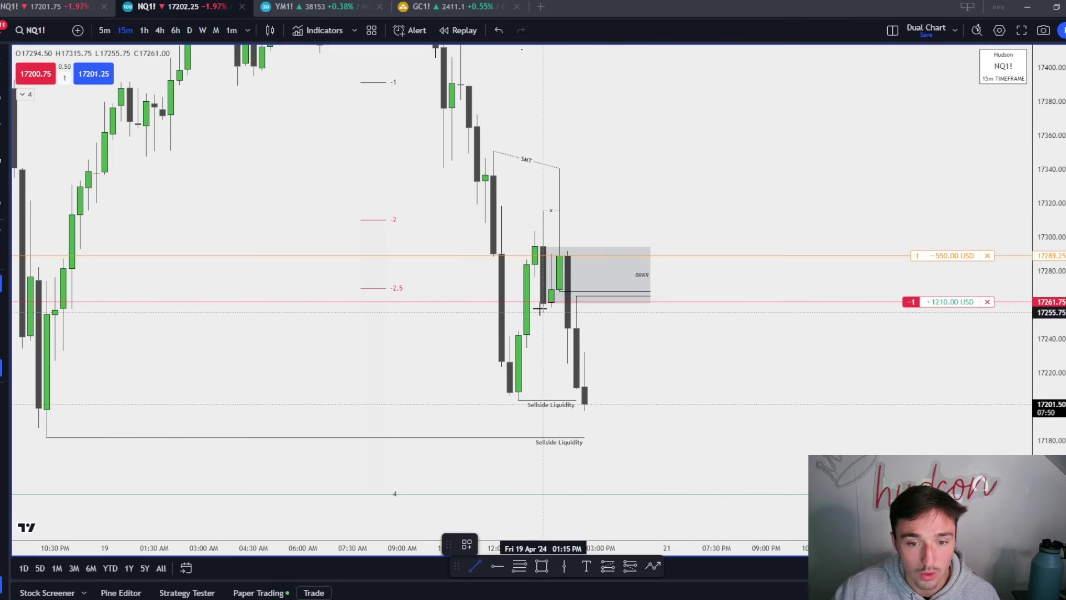
left_click(559, 314)
left_click(468, 544)
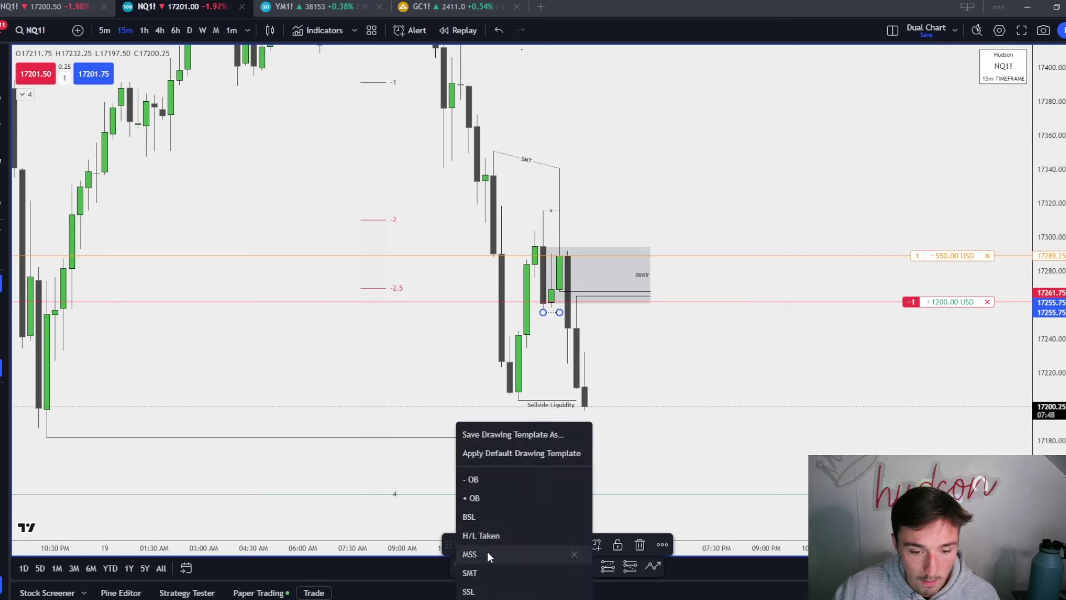
left_click(491, 554)
left_click(626, 412)
left_click(560, 313)
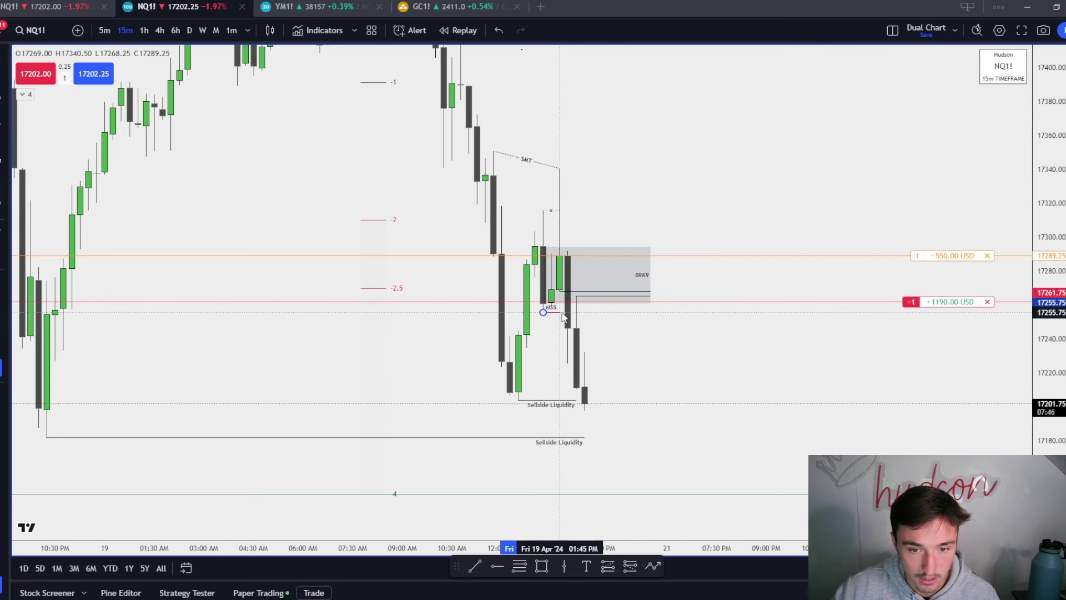
left_click(623, 322)
Move the short position's buy limit order to 17180.75, at the lower Sellside Liquidity line
left_click_drag(947, 494, 947, 440)
left_click_drag(732, 381, 721, 333)
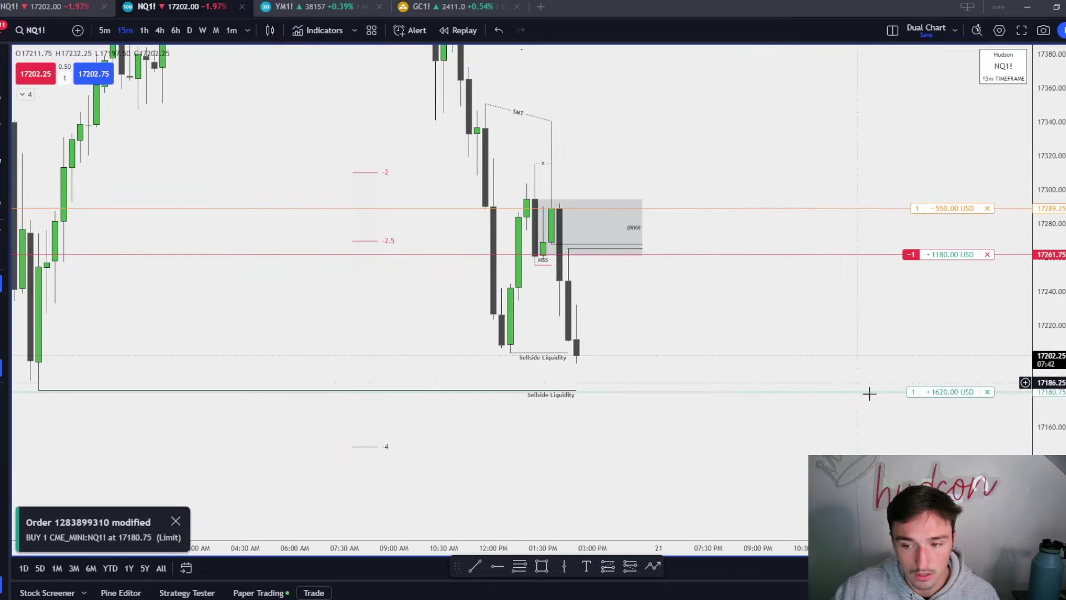
left_click_drag(888, 415, 856, 444)
left_click_drag(1048, 416, 1048, 352)
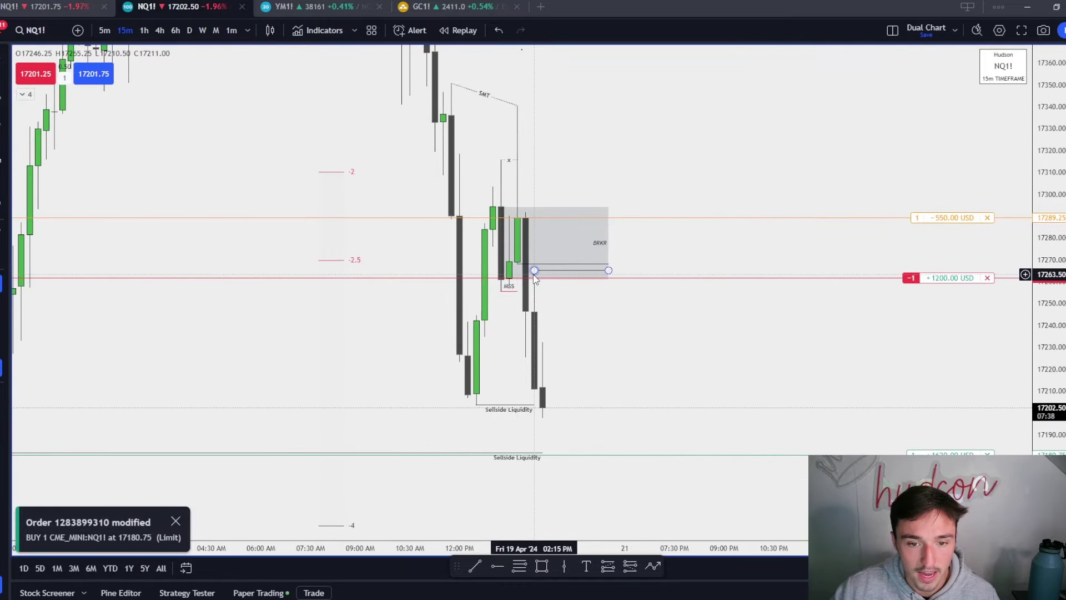
left_click_drag(721, 338, 712, 347)
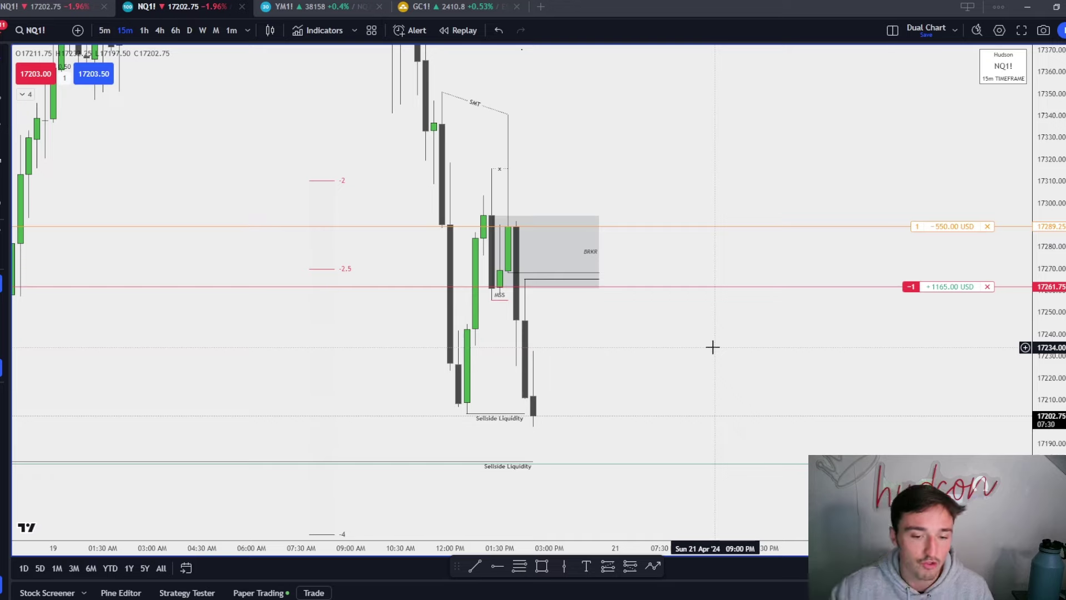
Restore the dual-chart view, delete the short position drawing from the ES1! chart, and show the NQ1! chart alone again
left_click(515, 515)
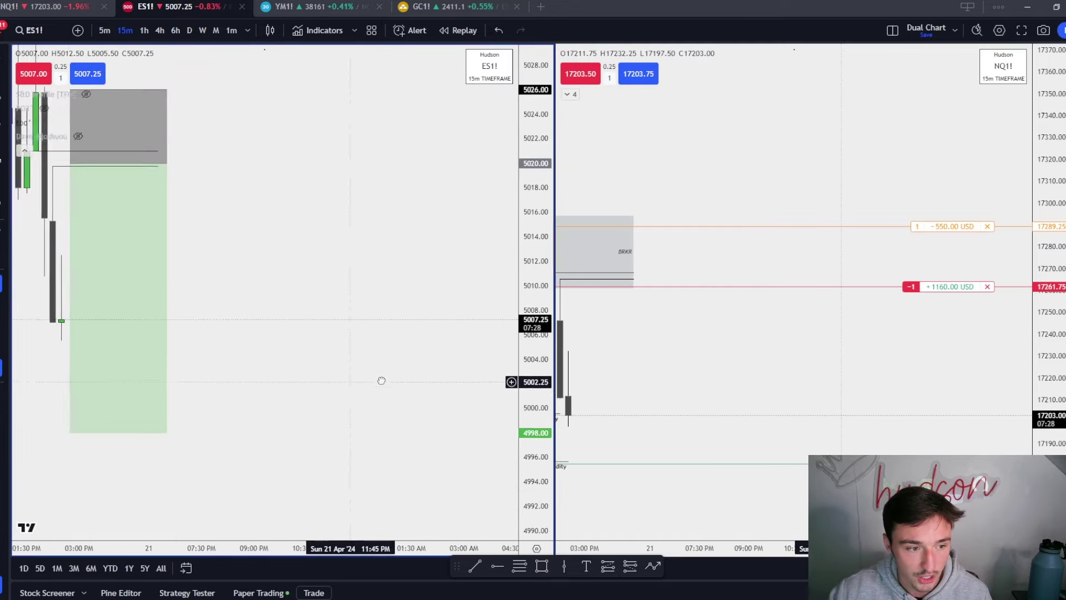
key("Delete")
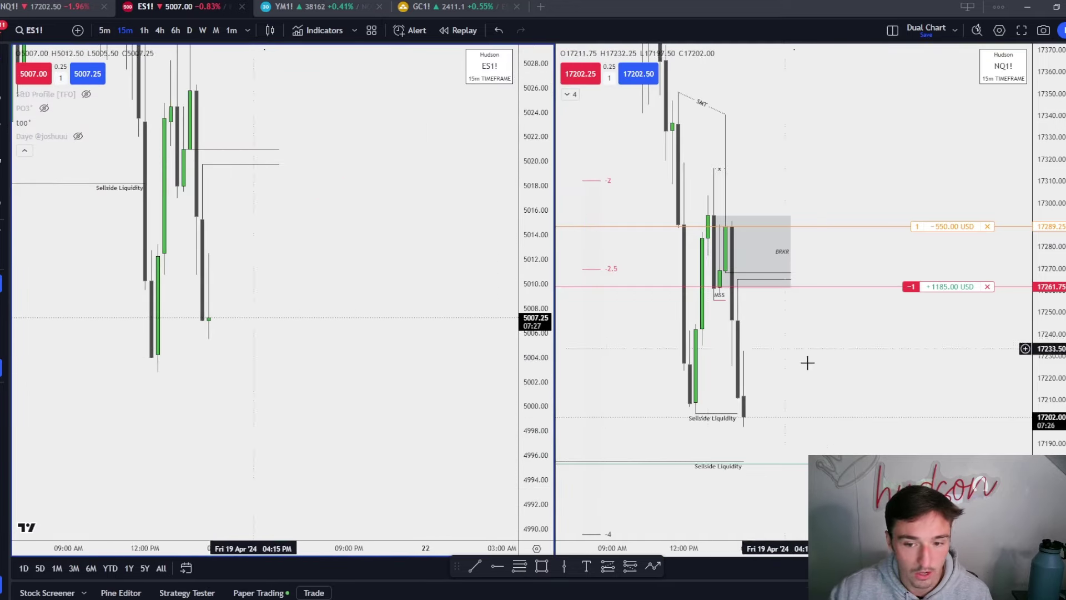
left_click(788, 515)
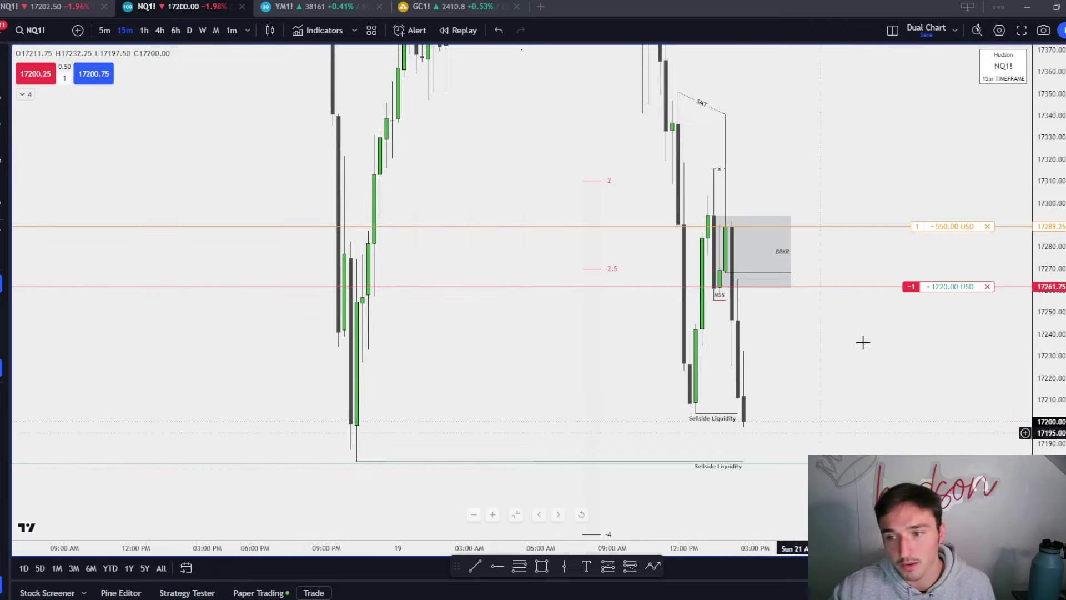
Move the open short position's buy stop order to 17261.00, just below the entry line
left_click_drag(956, 226, 953, 291)
left_click_drag(968, 345, 785, 392)
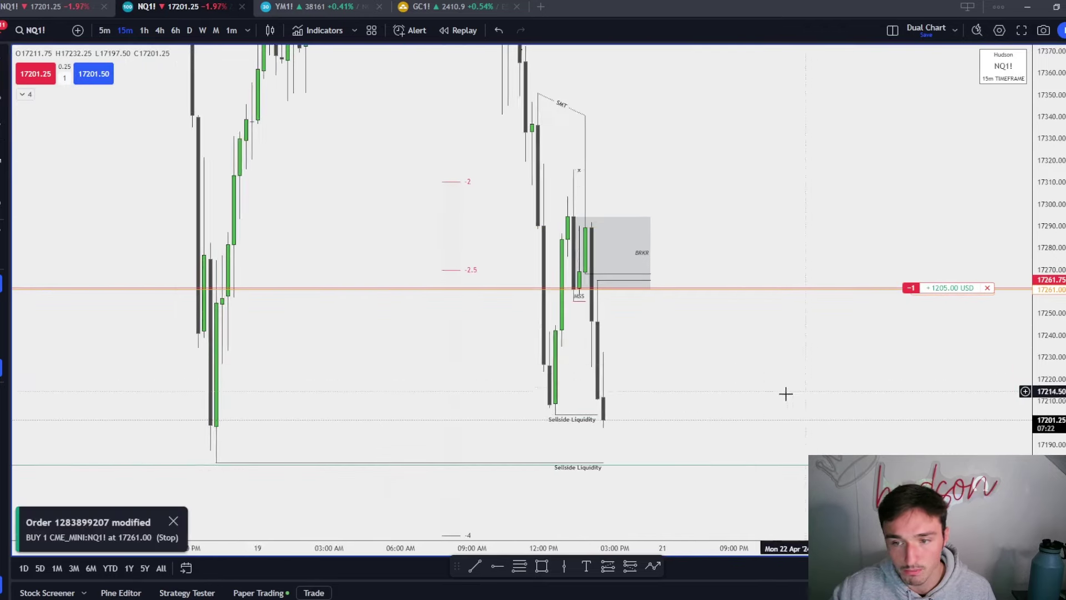
left_click_drag(951, 389, 938, 342)
left_click_drag(1048, 338, 1049, 322)
left_click_drag(796, 301, 818, 357)
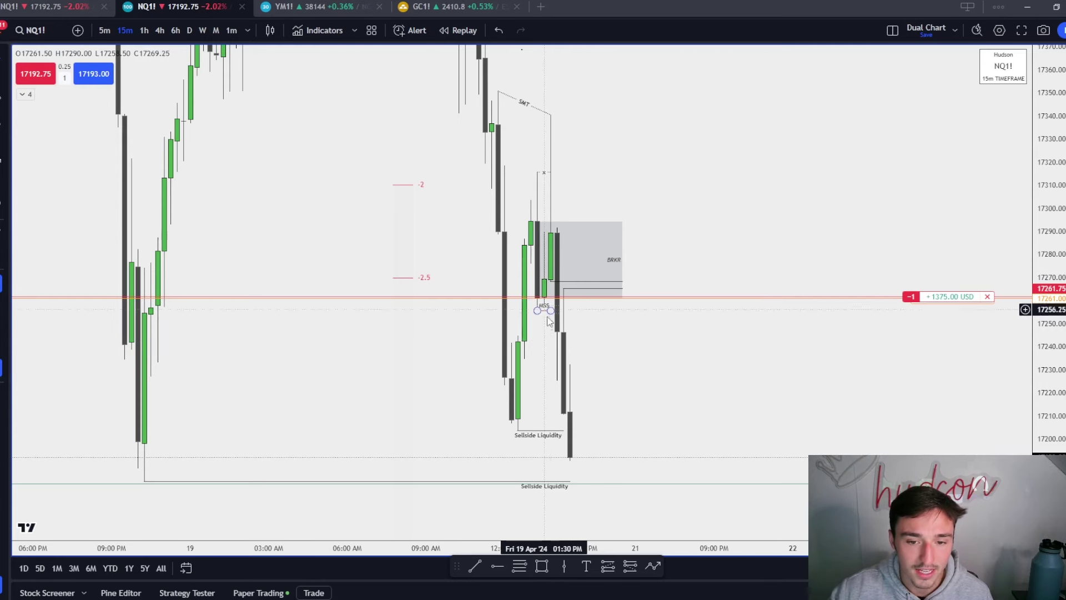
left_click(563, 289)
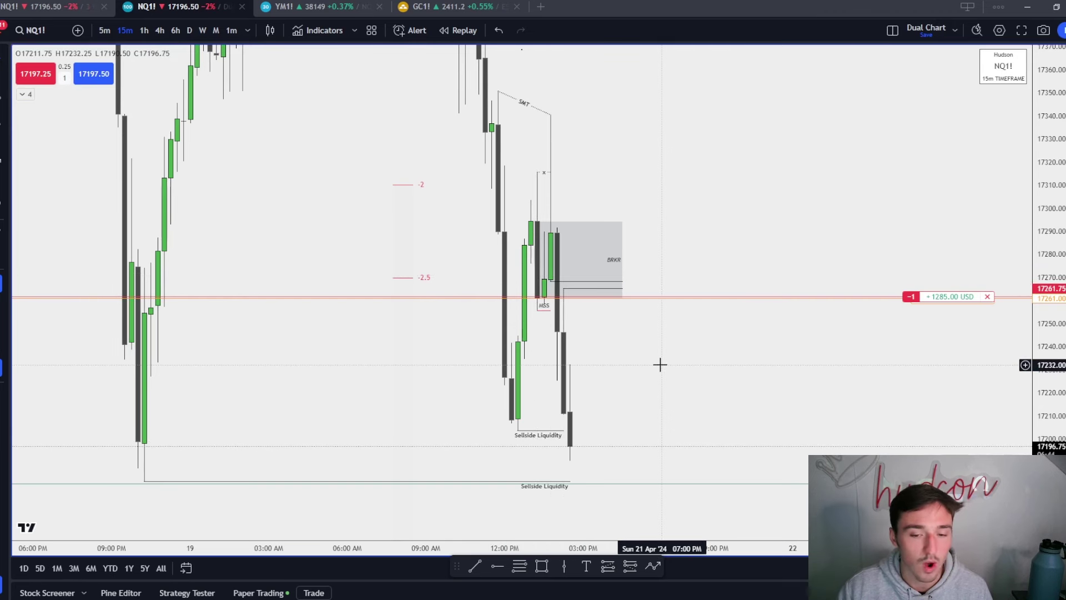
Draw a short horizontal trend line at 17465.25 from the high before the morning rally and apply the H/L Taken template
left_click_drag(645, 169, 790, 511)
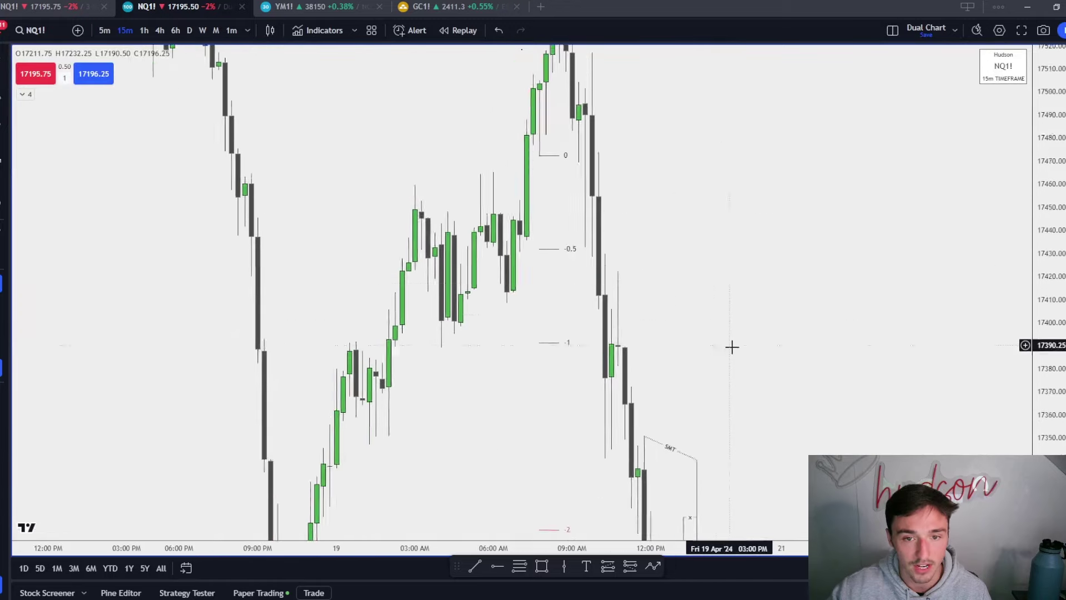
left_click_drag(728, 343, 727, 444)
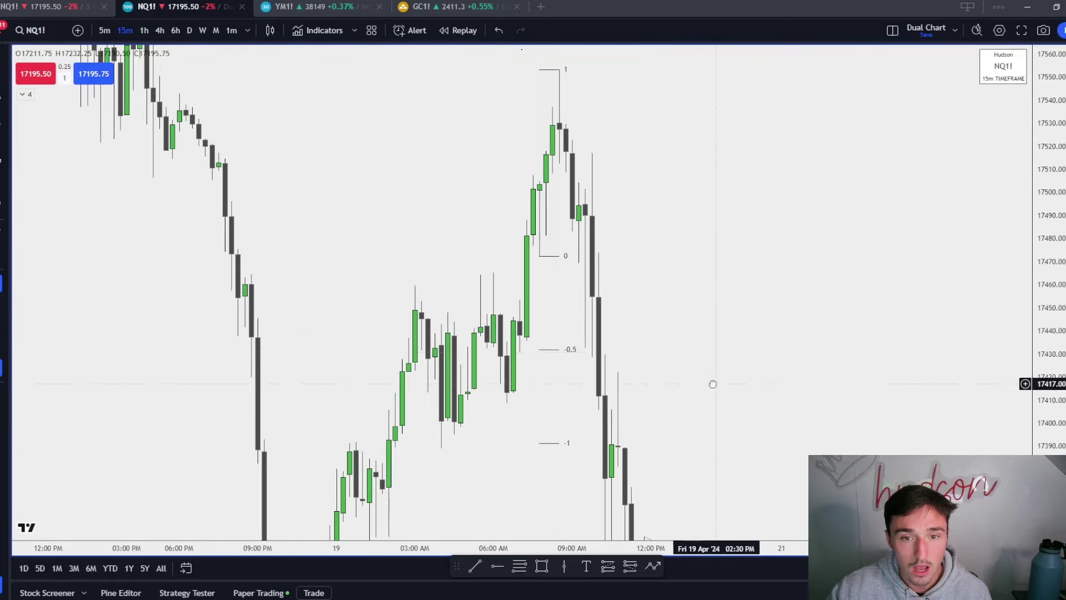
left_click(476, 566)
left_click(518, 276)
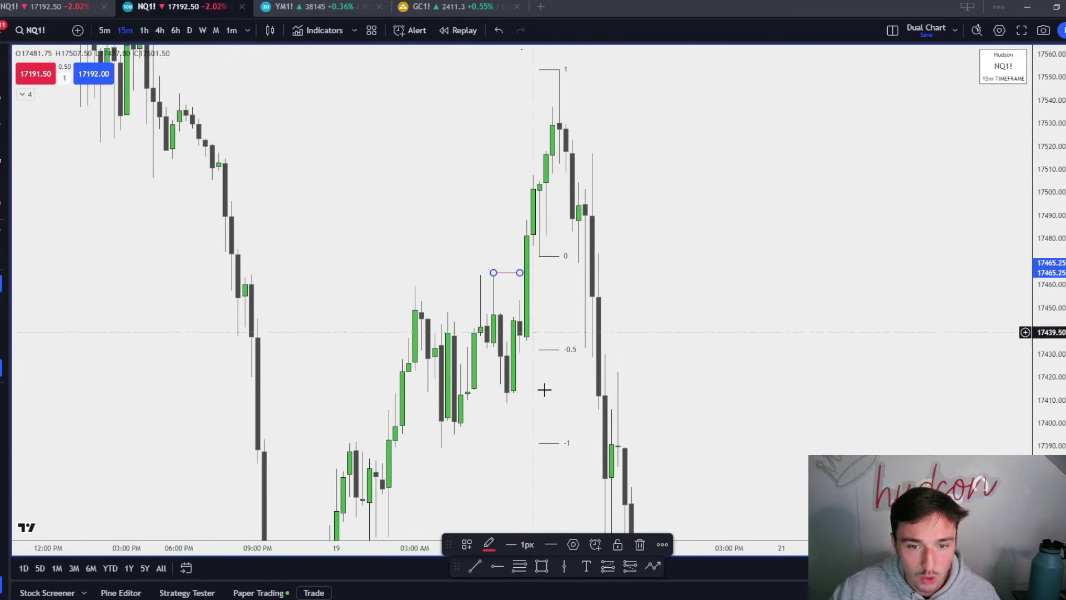
left_click(466, 546)
left_click(493, 534)
left_click(640, 333)
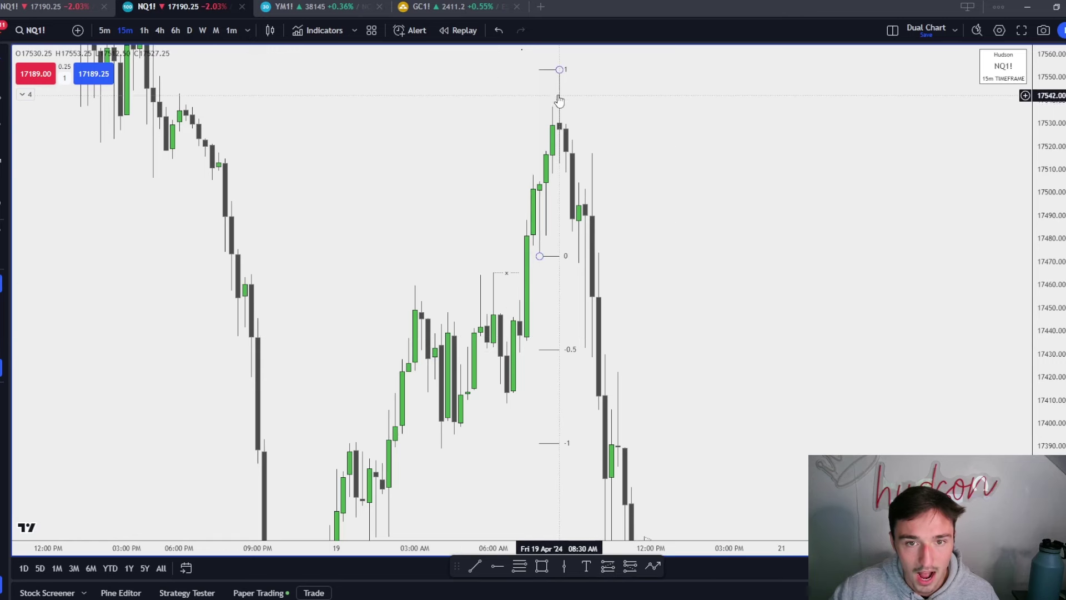
Draw a rectangle from 17447.00 to 17413.25 over the down candles before the rally and extend it to 02:30 PM on 19 April
left_click_drag(674, 270, 652, 237)
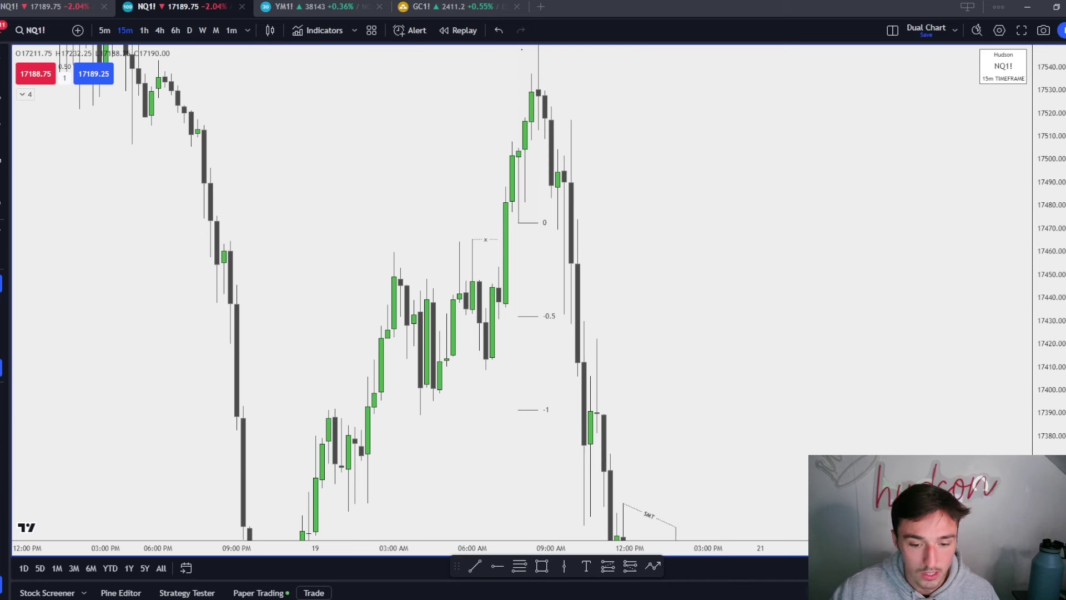
left_click_drag(480, 360, 486, 281)
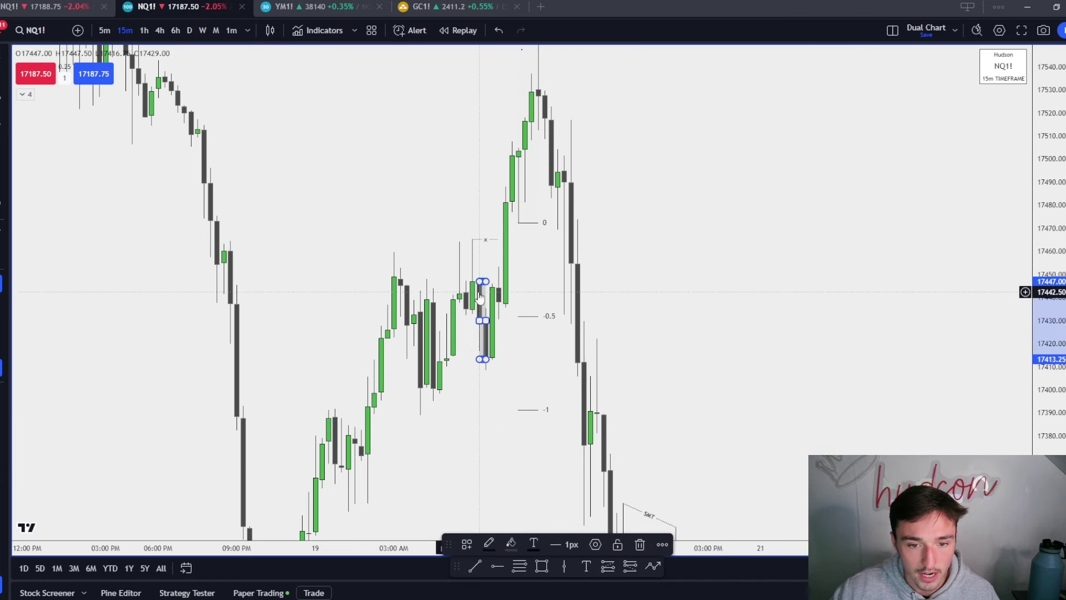
left_click_drag(502, 318, 694, 320)
left_click(773, 358)
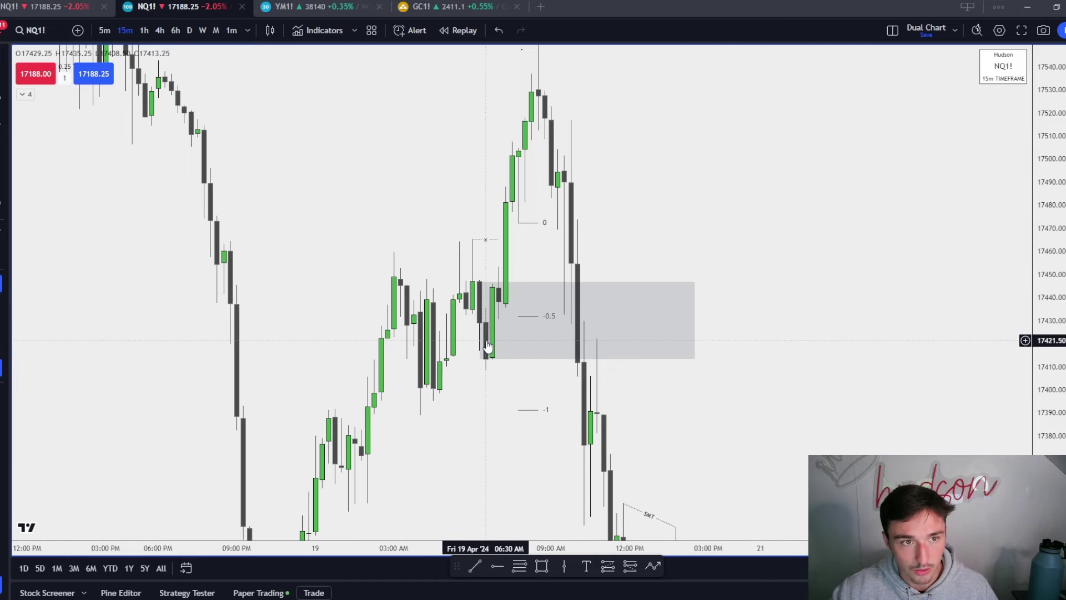
Apply the BRKR template to the new rectangle between 17447.00 and 17413.25
left_click_drag(682, 432, 647, 386)
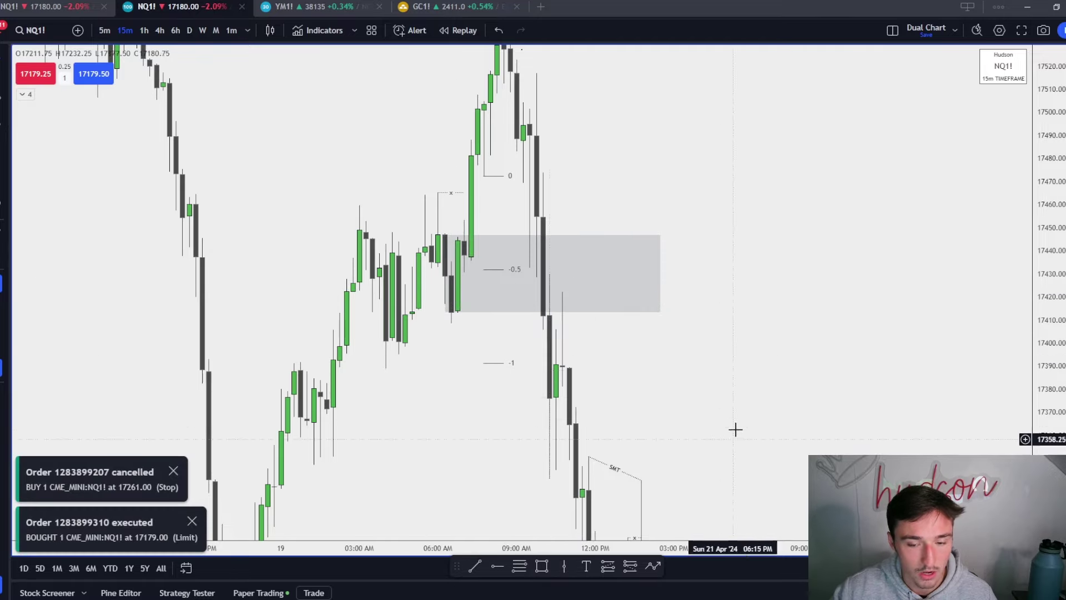
left_click_drag(734, 437, 645, 142)
left_click_drag(751, 369, 830, 489)
scroll(759, 485, "left", 10)
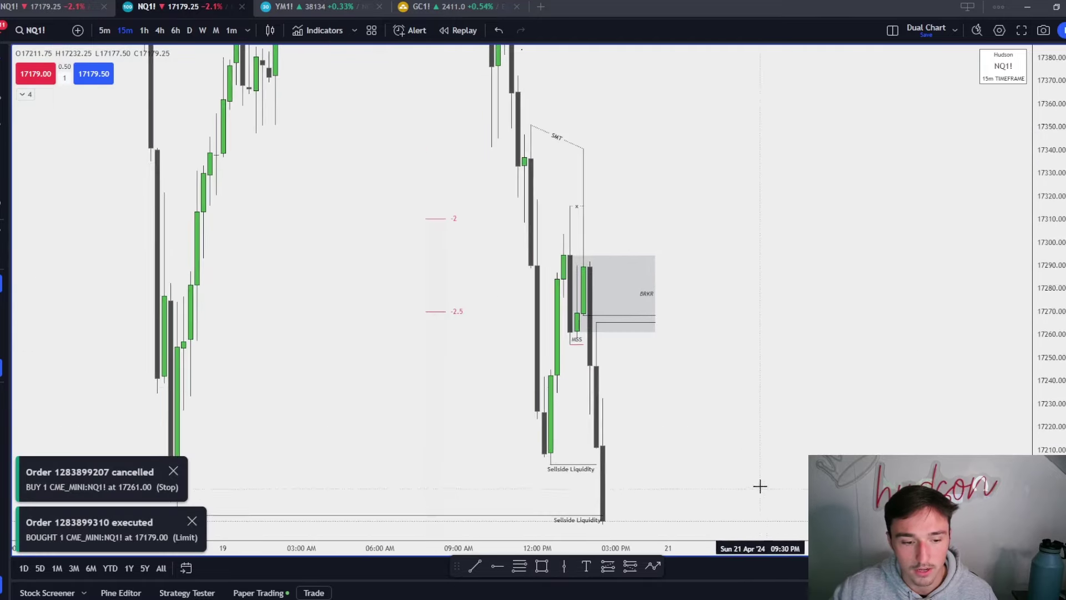
left_click(694, 327)
left_click(469, 542)
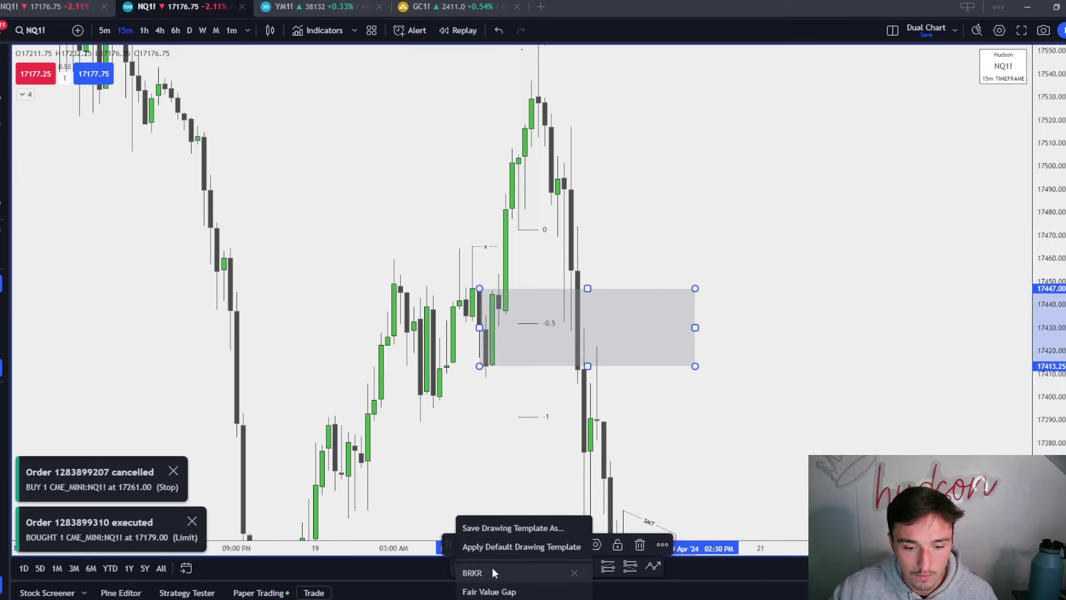
left_click(472, 572)
left_click(745, 381)
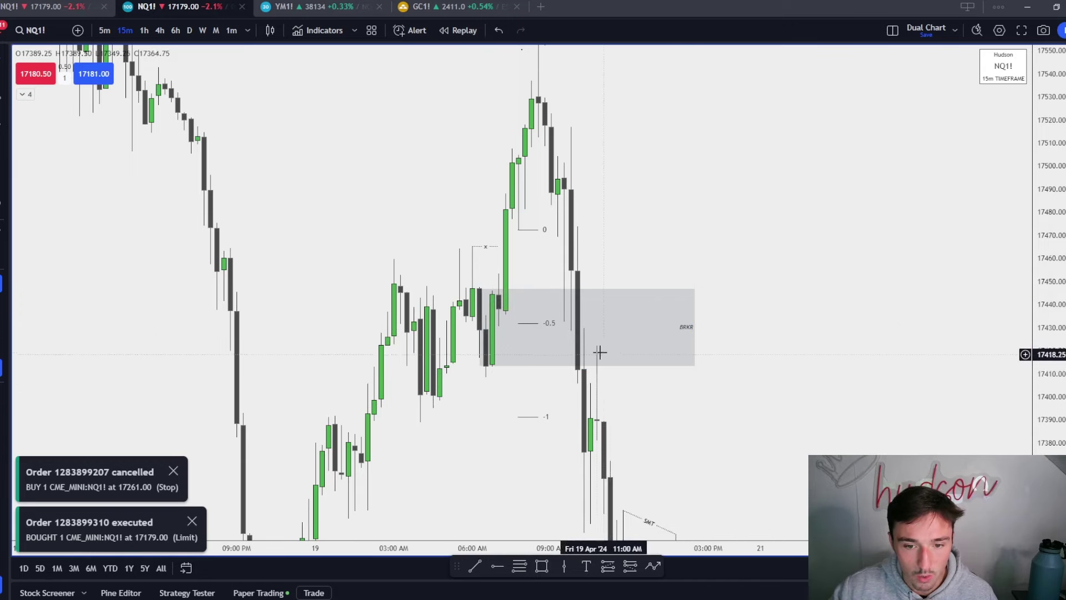
Examine the 15-minute NQ1! price action from the two BRKR zones back to 17 April for further breaker examples
left_click_drag(600, 358, 540, 90)
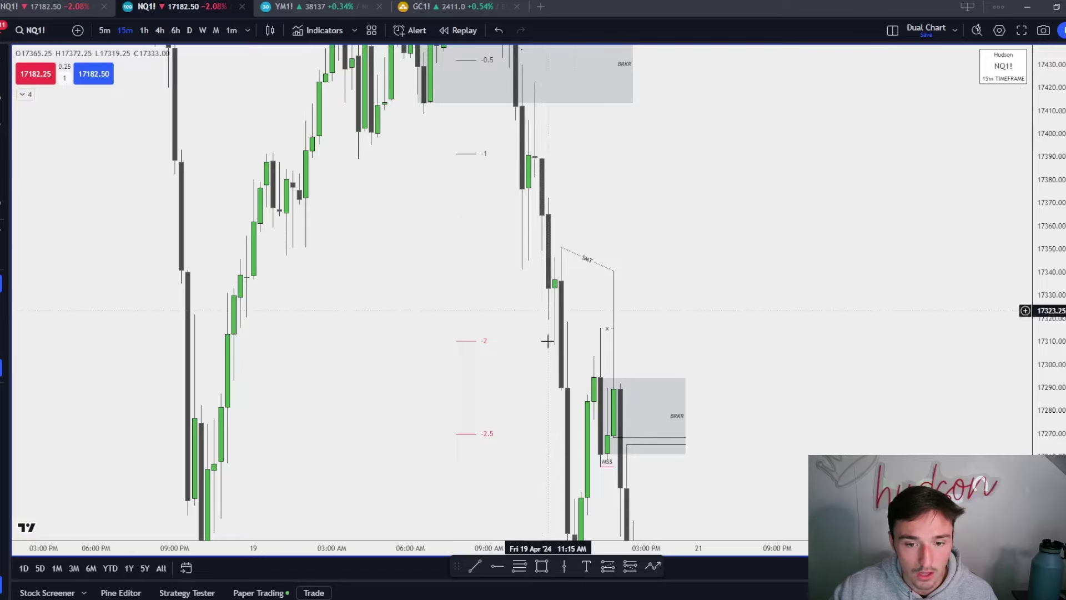
left_click_drag(435, 257, 471, 421)
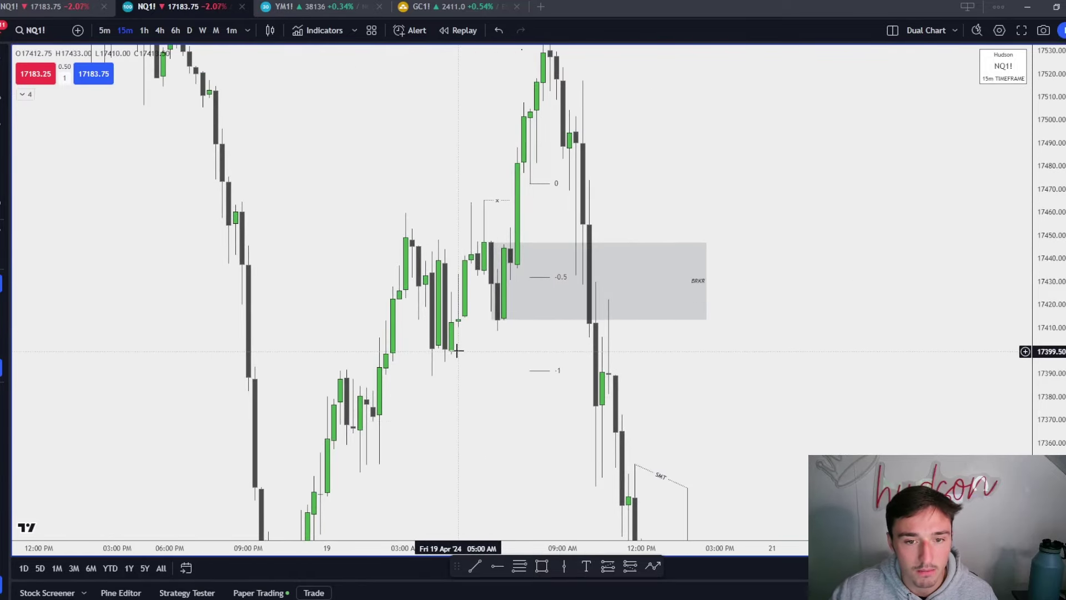
left_click_drag(456, 349, 492, 458)
left_click_drag(363, 257, 541, 460)
left_click_drag(509, 316, 534, 365)
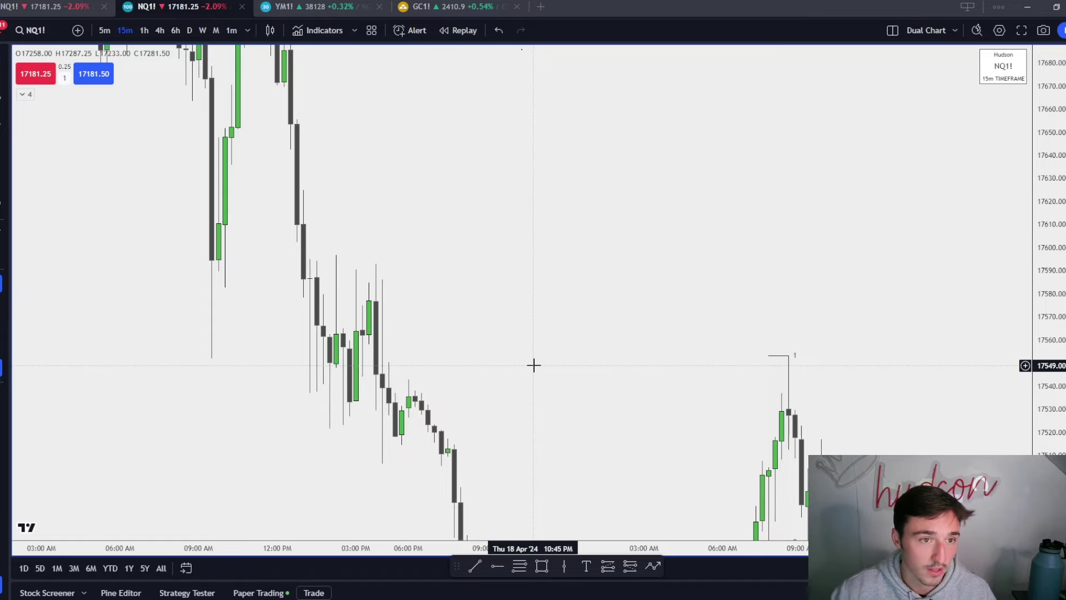
scroll(453, 261, "down", 5)
left_click_drag(477, 203, 445, 362)
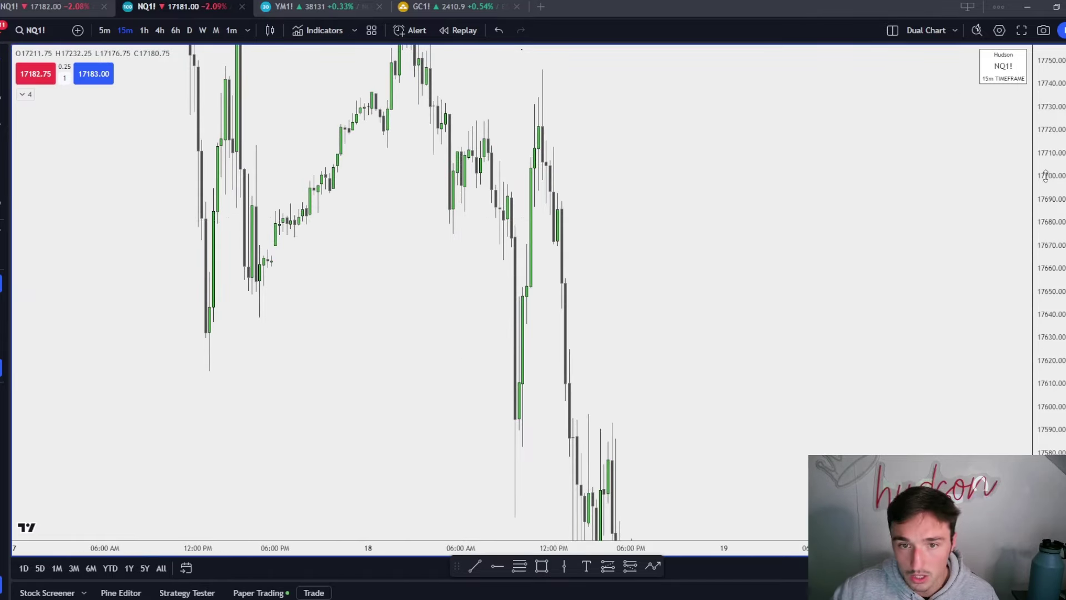
left_click_drag(1045, 175, 1045, 302)
scroll(673, 283, "up", 1)
left_click_drag(575, 328, 681, 383)
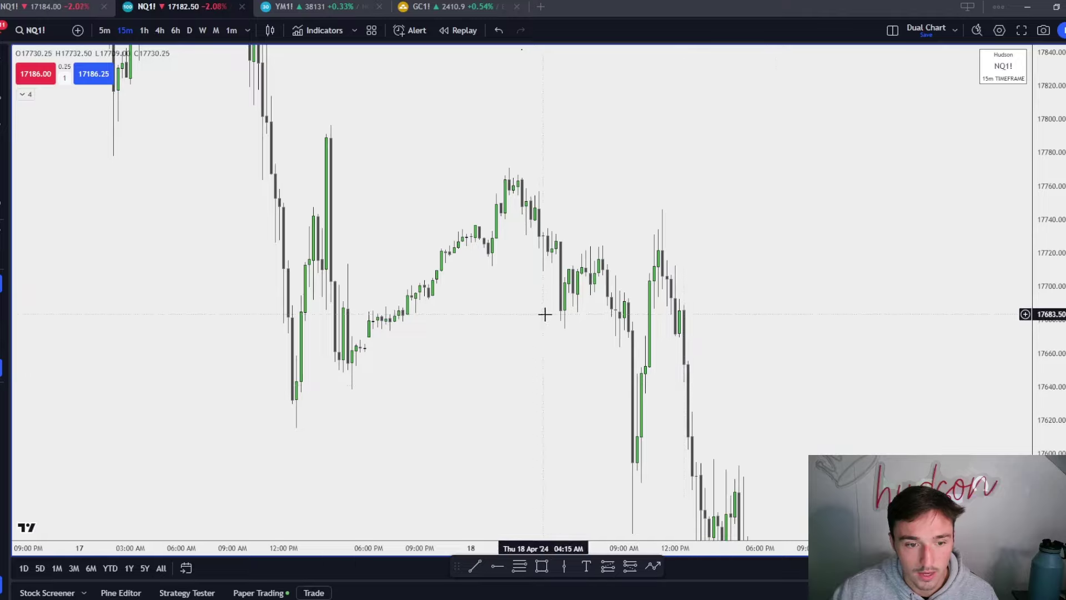
Switch the NQ1! chart to the 5-minute timeframe and reset the chart view
left_click(104, 30)
right_click(678, 136)
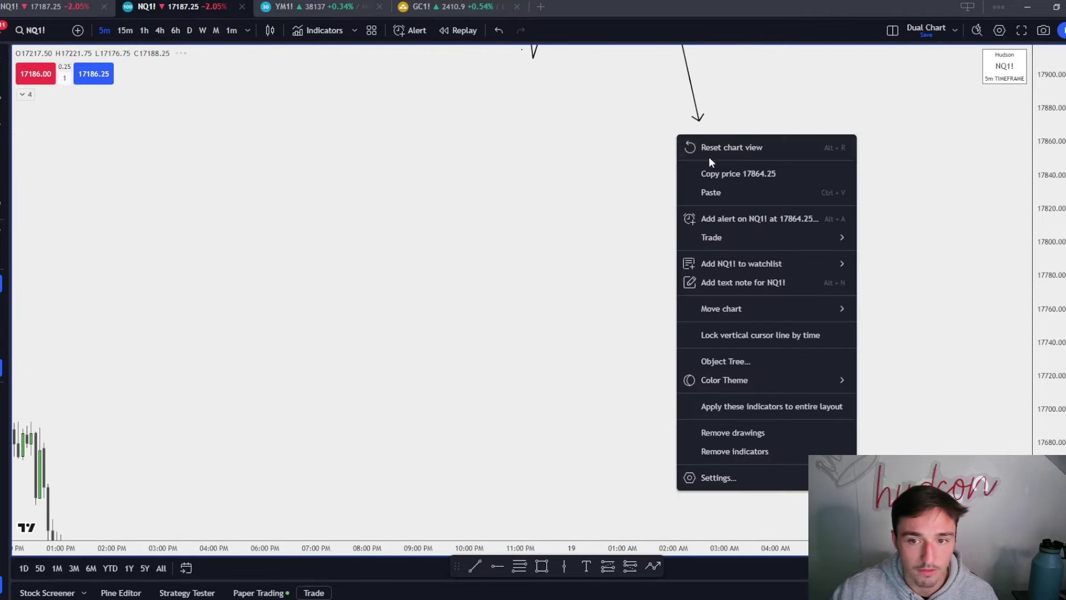
left_click(709, 157)
Examine the 5-minute NQ1! price action back to 9 April for a bearish breaker example
scroll(499, 340, "left", 6)
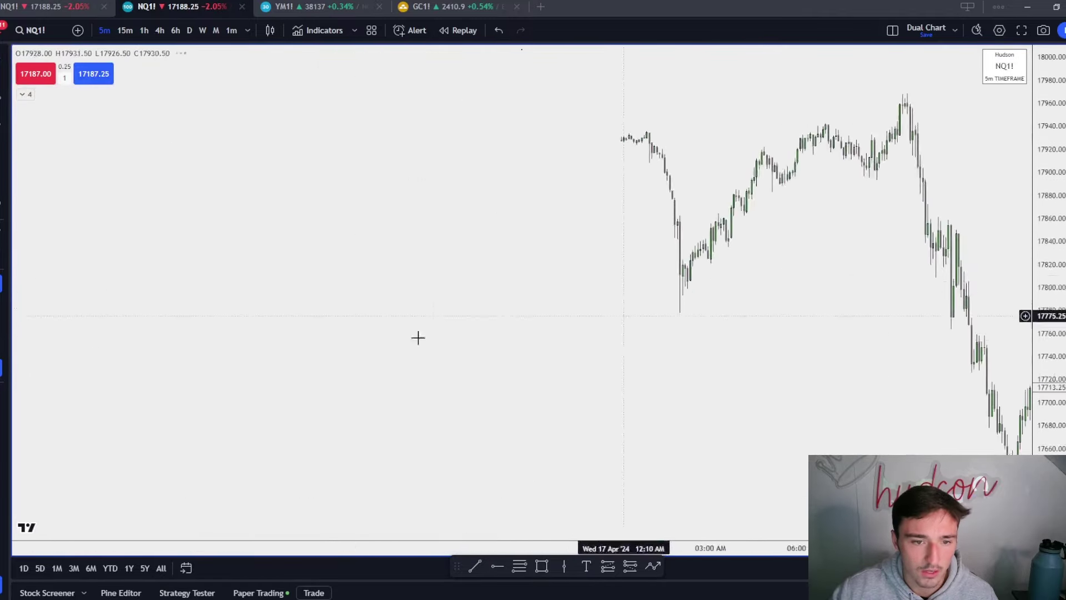
scroll(418, 337, "left", 10)
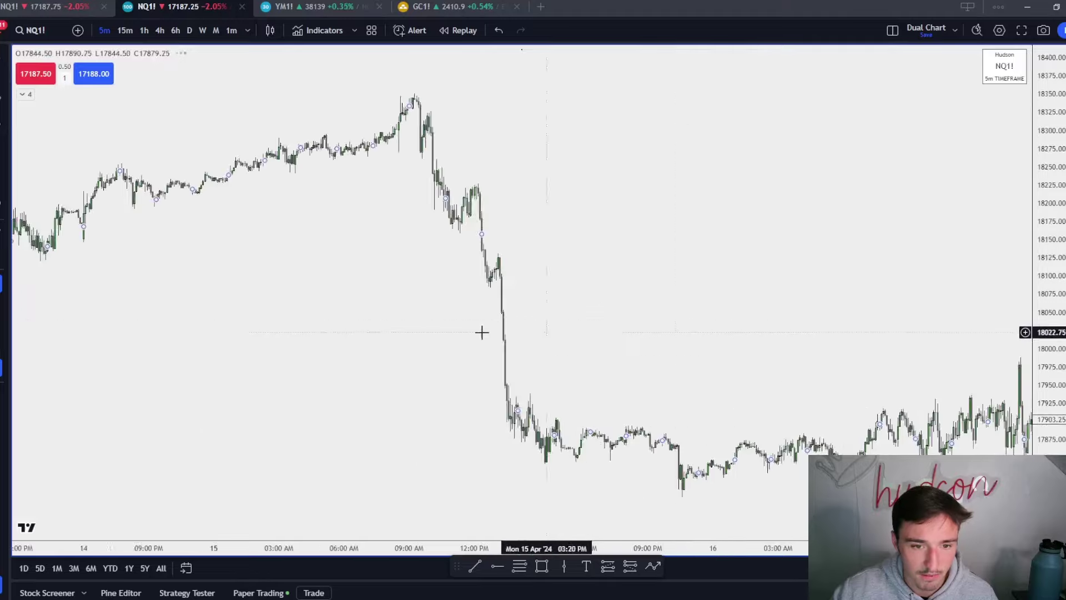
scroll(482, 332, "left", 10)
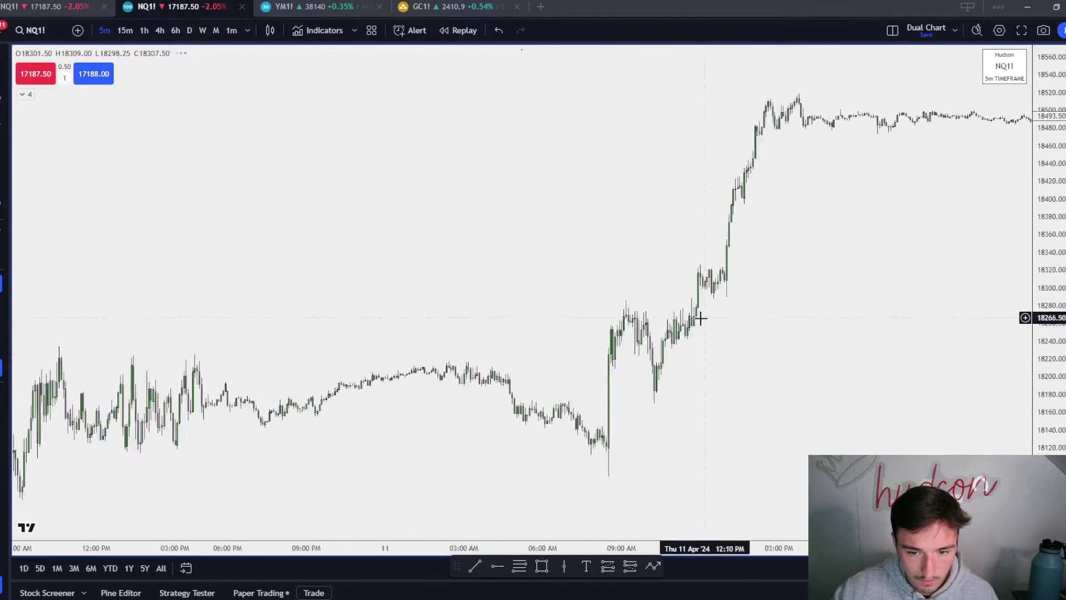
scroll(549, 402, "up", 5)
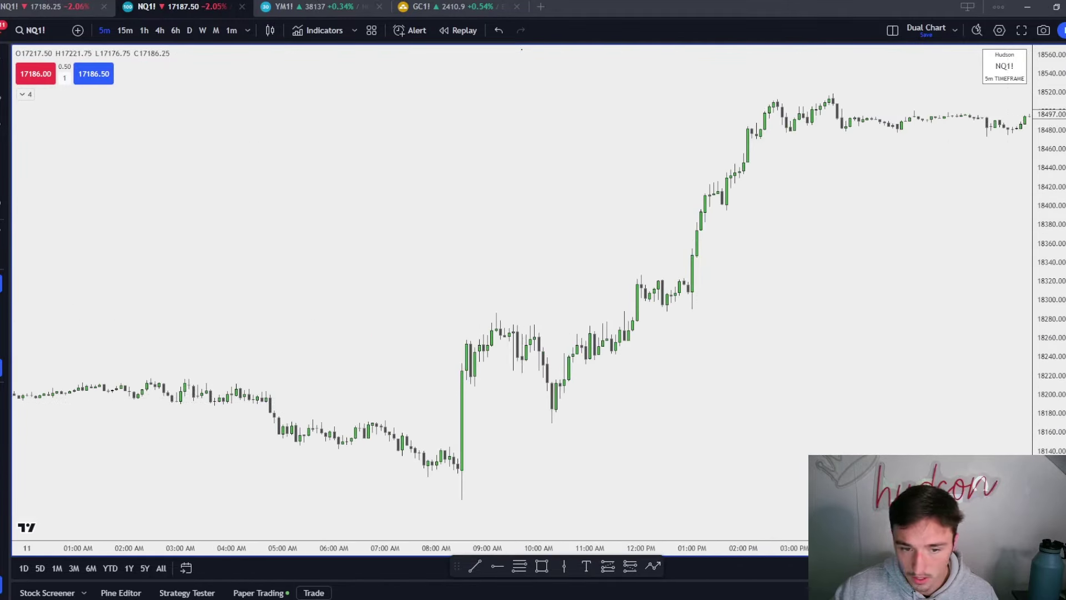
scroll(889, 242, "left", 10)
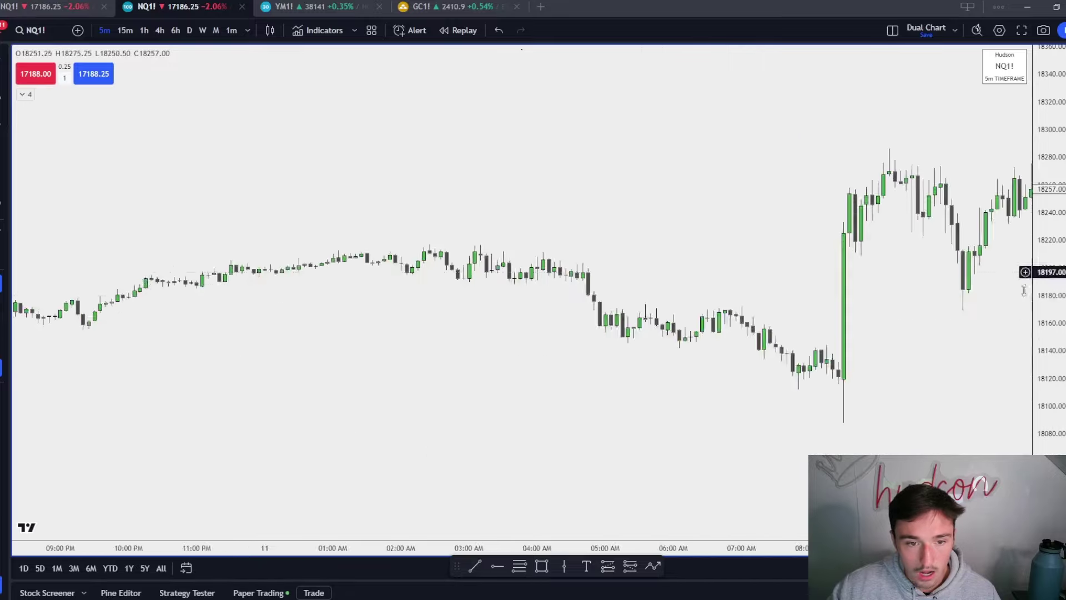
scroll(509, 361, "left", 10)
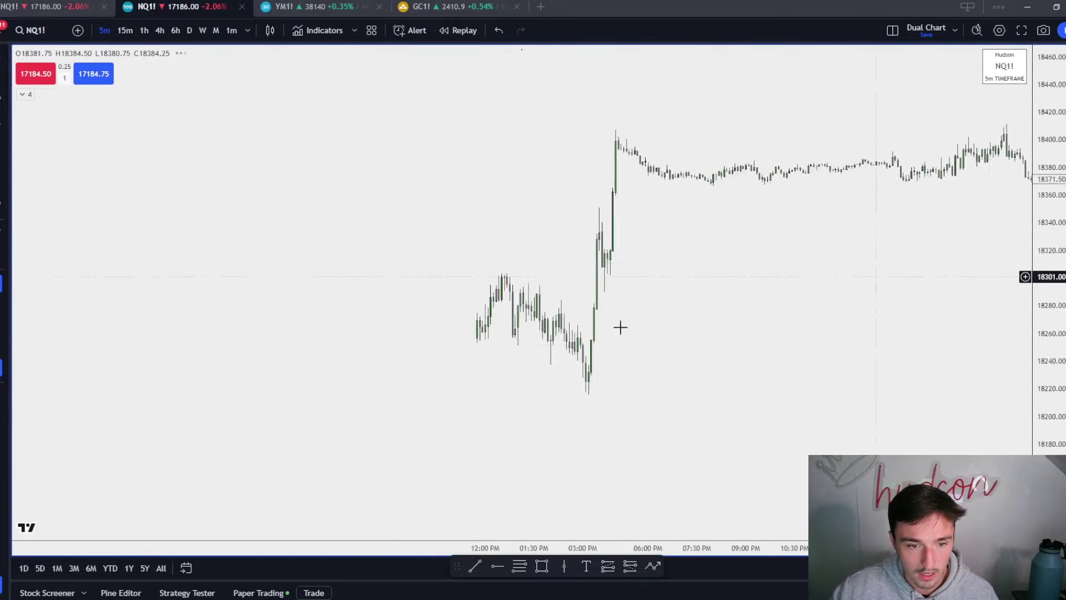
scroll(620, 328, "left", 5)
scroll(555, 336, "up", 5)
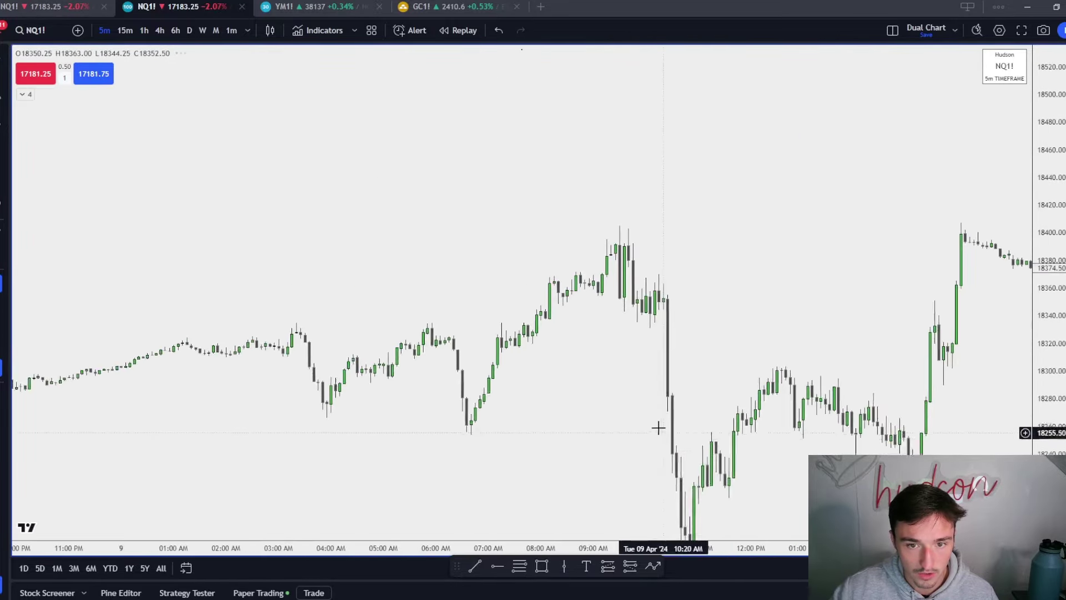
left_click_drag(1047, 379, 1047, 218)
left_click_drag(627, 277, 777, 251)
scroll(644, 300, "up", 2)
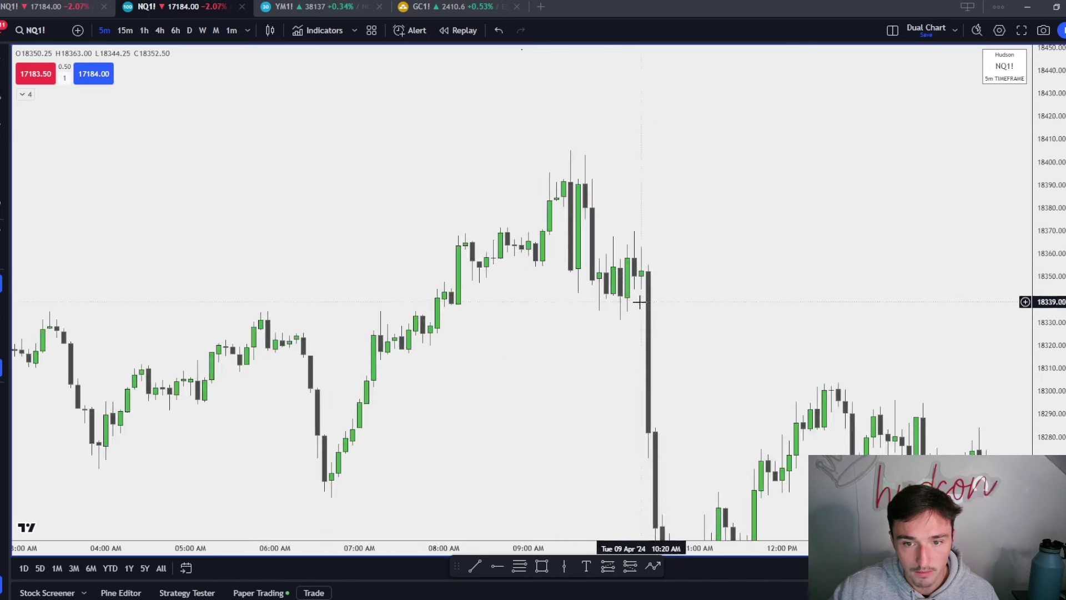
Mark the 18371.50 high on 9 April with a horizontal line and draw a rectangle from 18365.00 to 18354.25 at 09:05 AM, both extended to 11:05 AM
left_click_drag(700, 320, 696, 331)
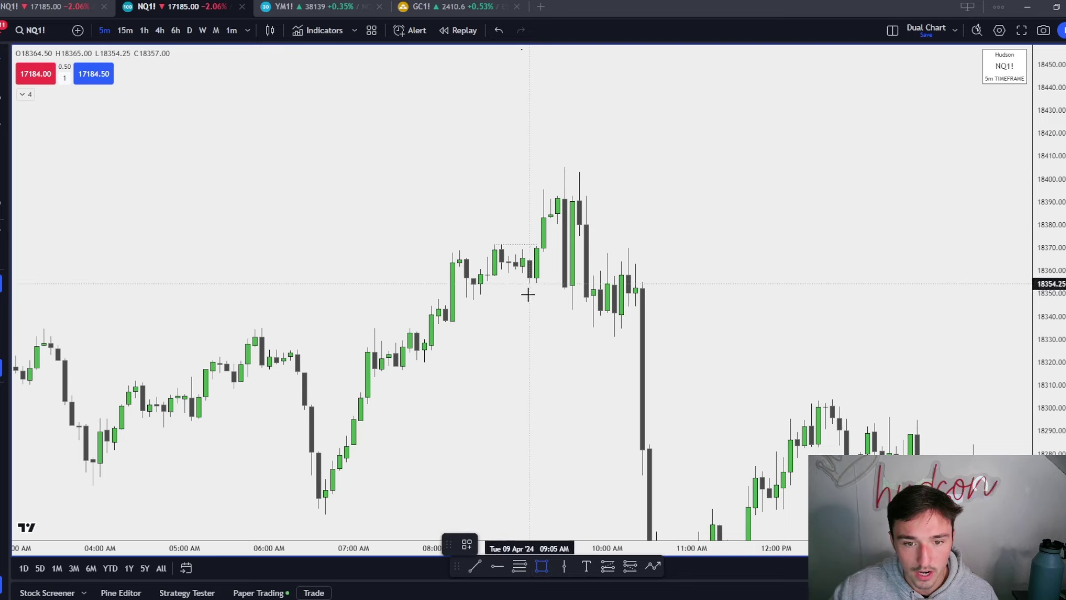
left_click(698, 259)
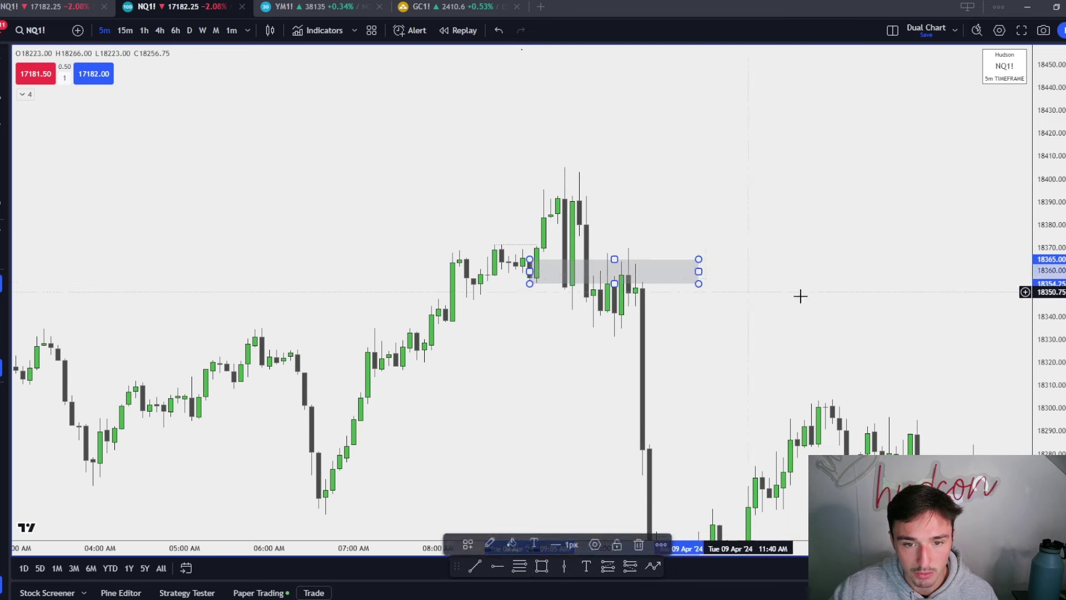
left_click_drag(774, 287, 737, 307)
left_click_drag(500, 265, 664, 271)
left_click(721, 304)
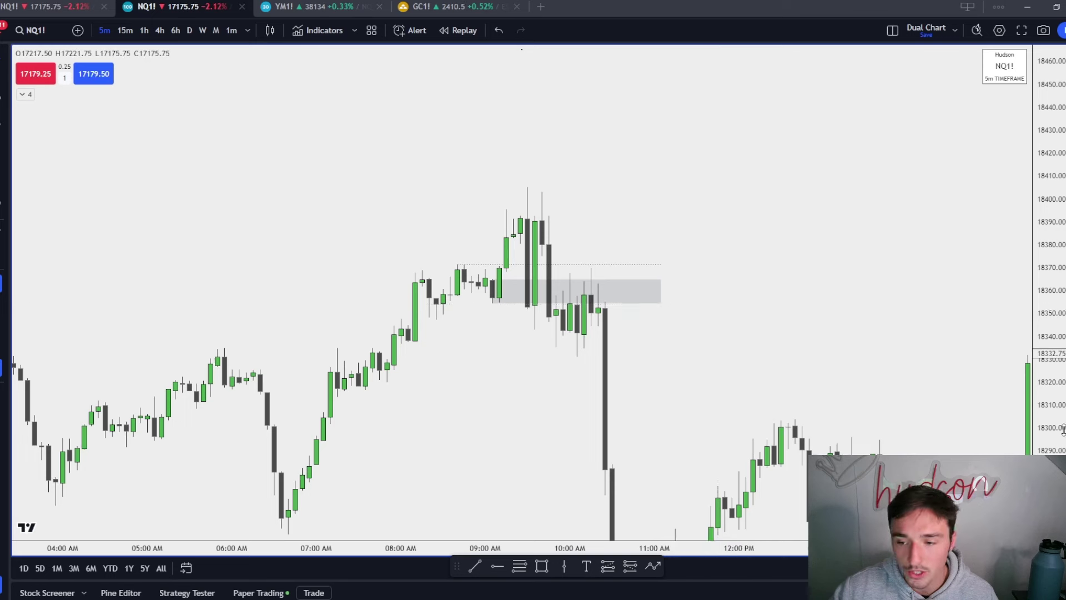
Recolor the horizontal line at 18371.50 above the grey zone to red
left_click_drag(1063, 429, 1057, 230)
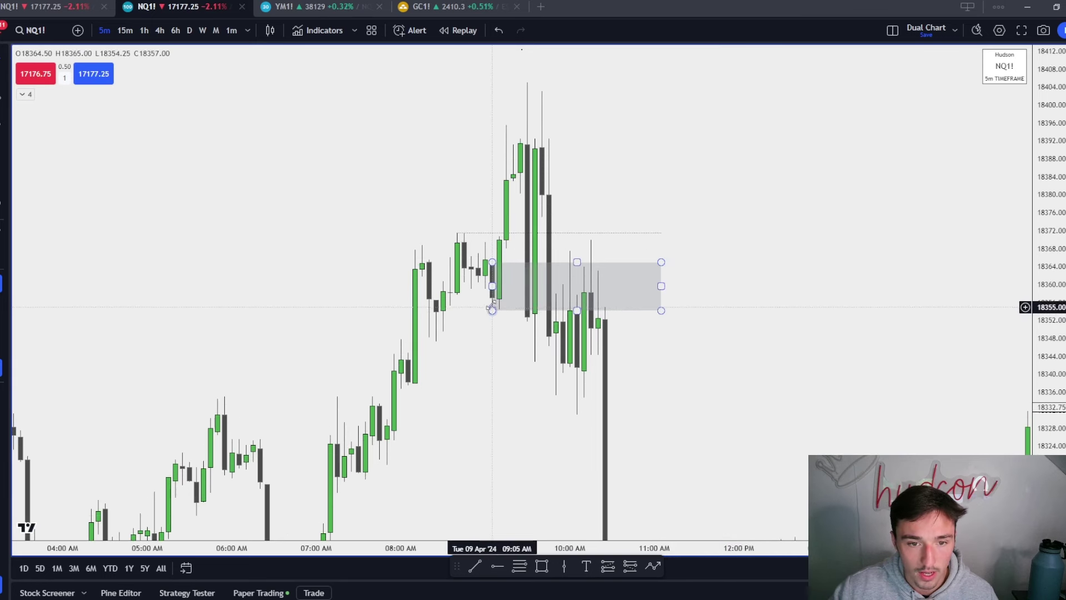
left_click(492, 310)
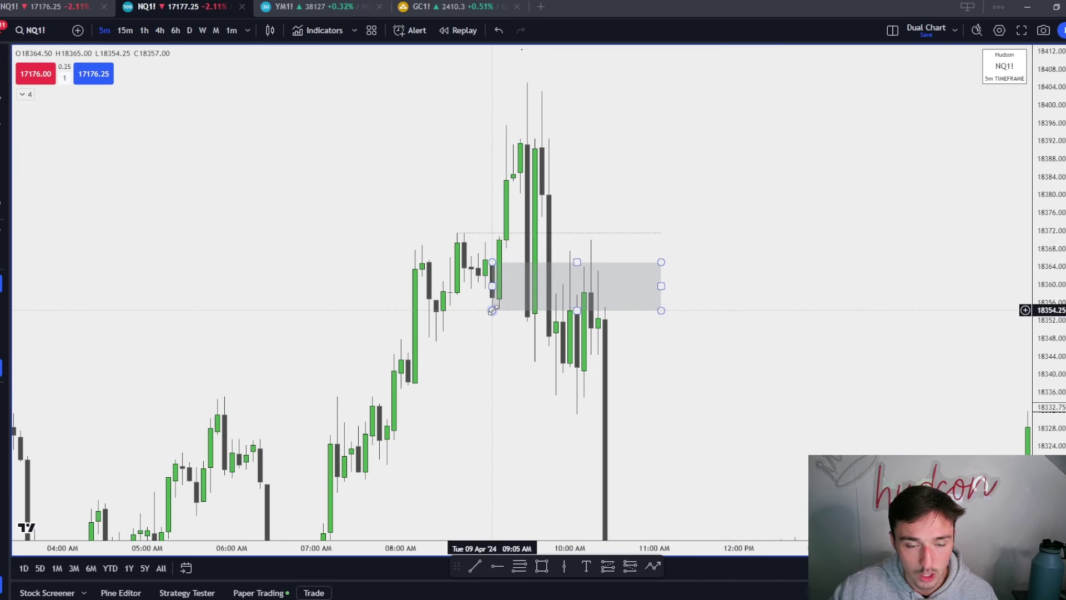
left_click(457, 232)
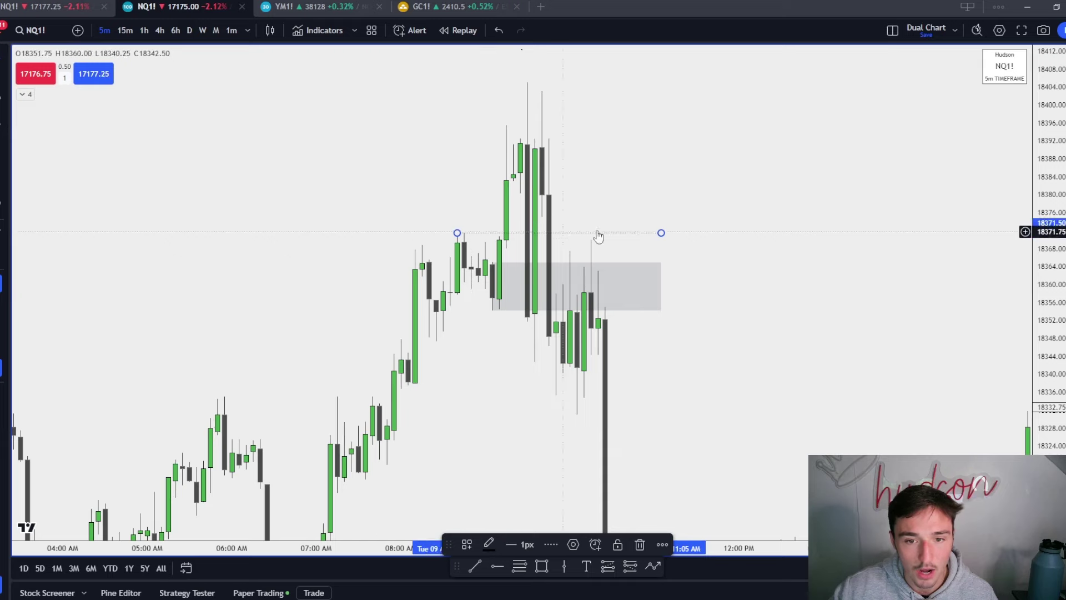
left_click(788, 238)
left_click_drag(759, 167, 711, 232)
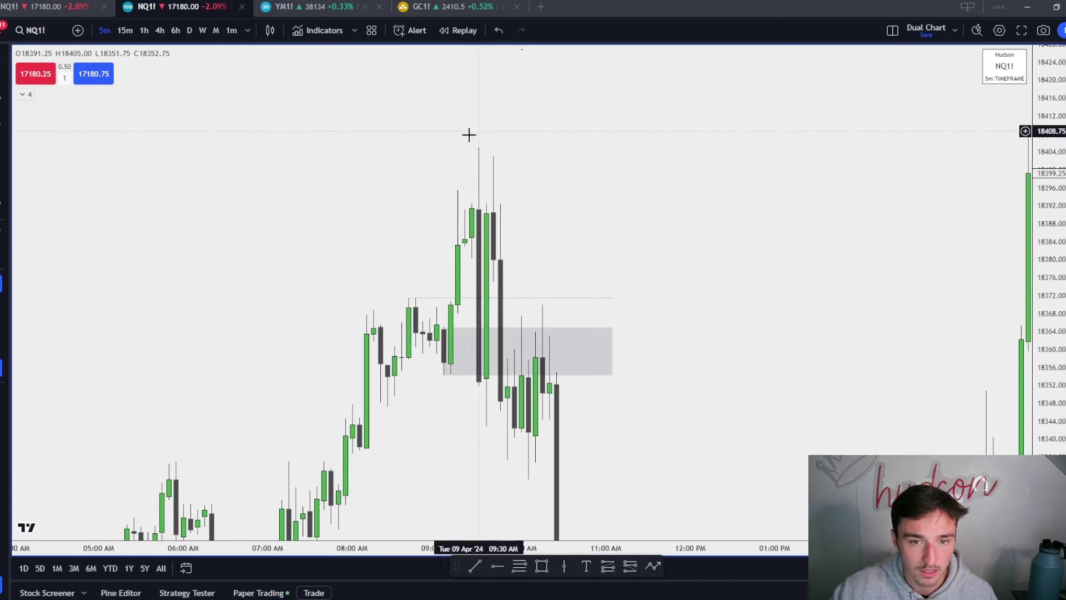
left_click_drag(669, 278, 686, 234)
left_click(612, 254)
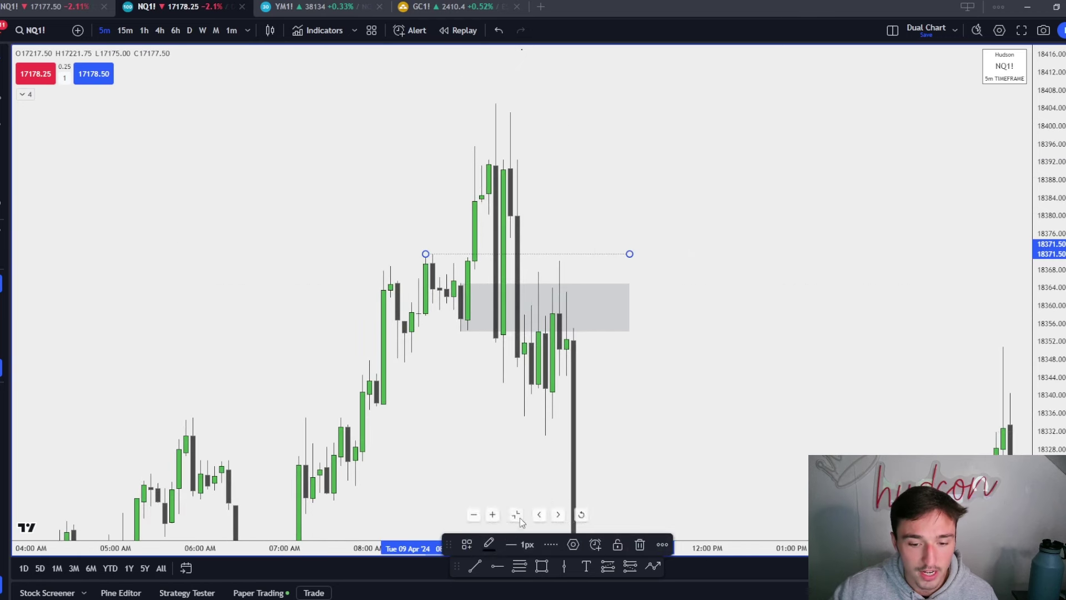
left_click(489, 544)
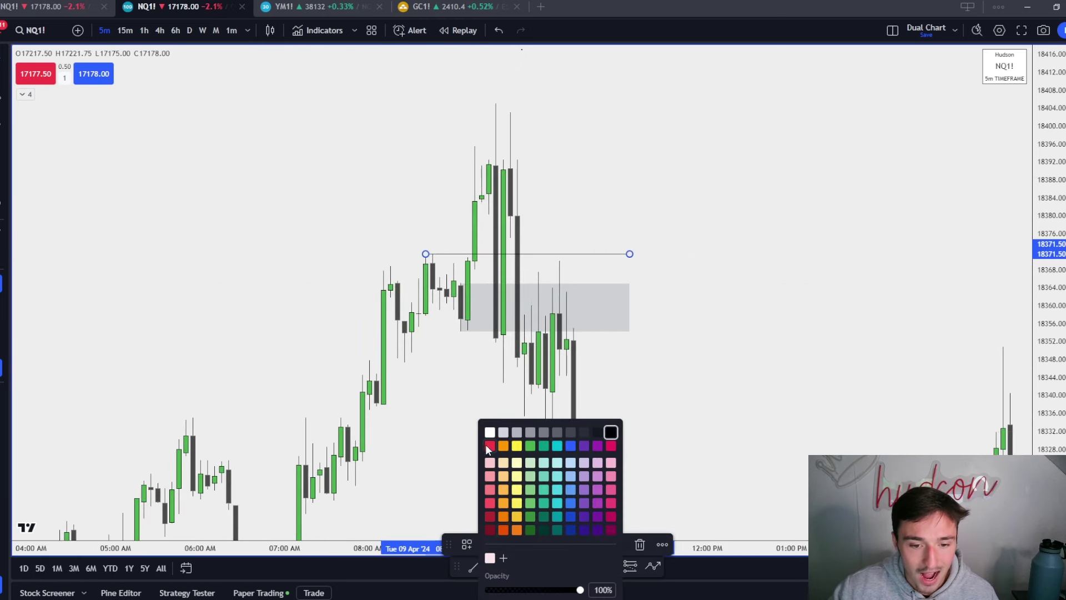
left_click(485, 444)
left_click(462, 331)
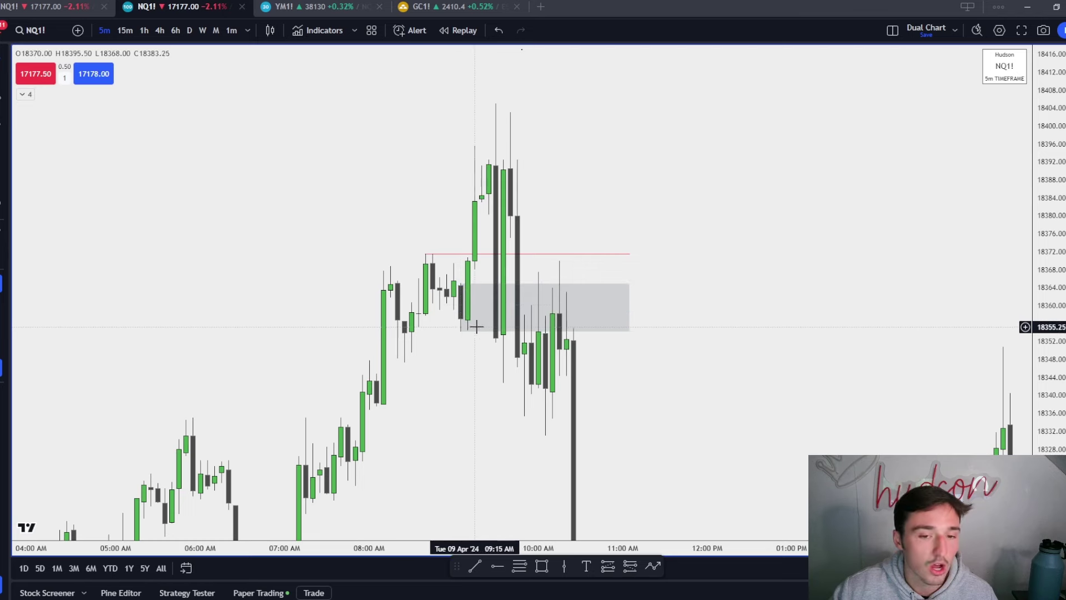
left_click(552, 272)
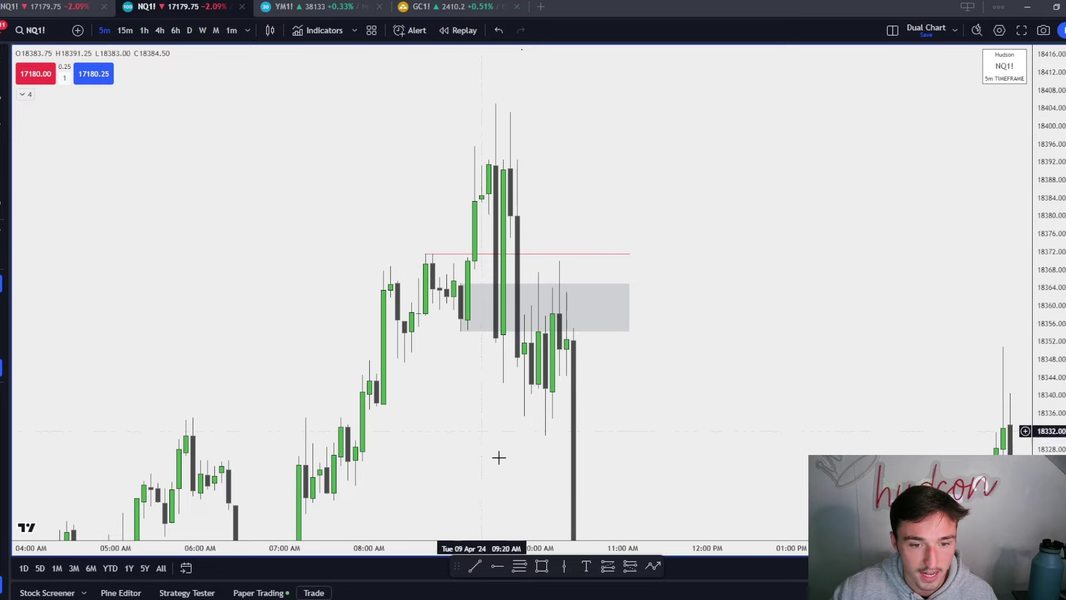
Examine the 5-minute price action before the grey zone, back to the 8 April morning highs, for another breaker example
scroll(516, 444, "down", 3)
scroll(511, 430, "left", 5)
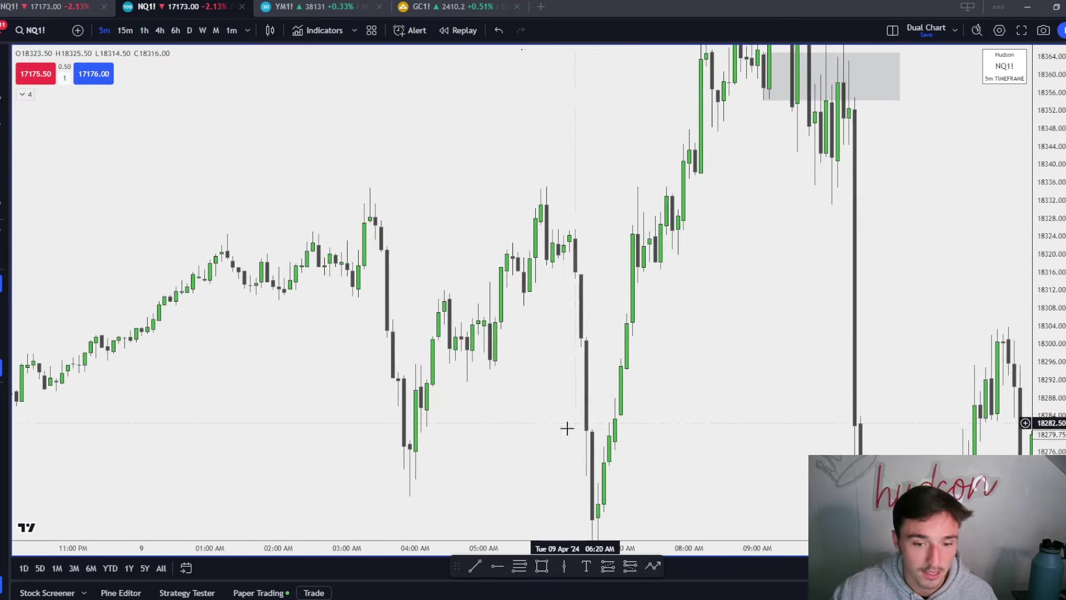
left_click_drag(569, 424, 1008, 312)
left_click_drag(638, 345, 1010, 348)
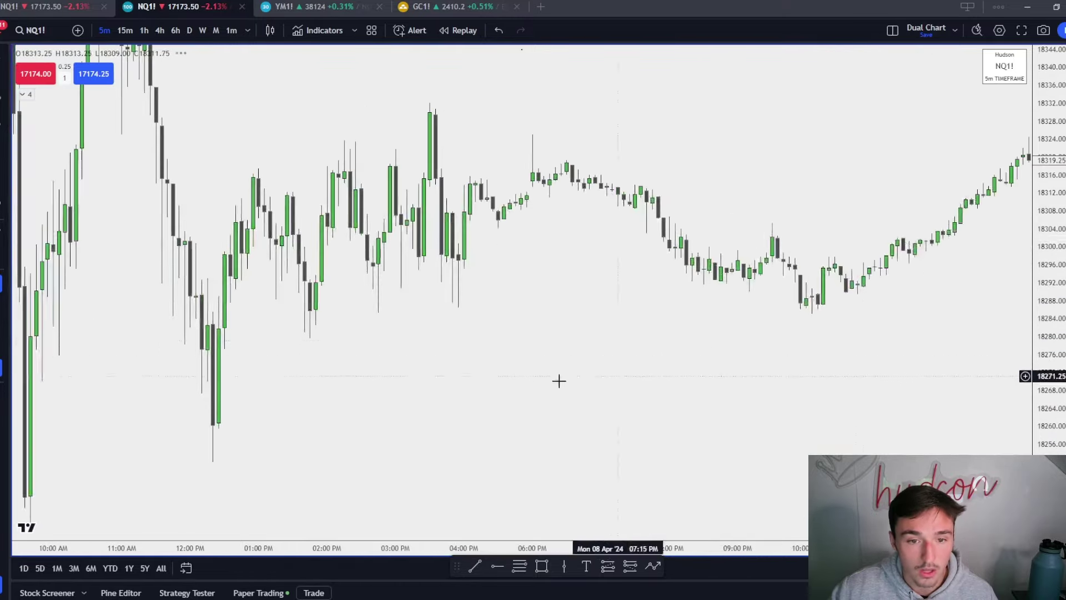
scroll(522, 327, "down", 5)
scroll(556, 319, "left", 5)
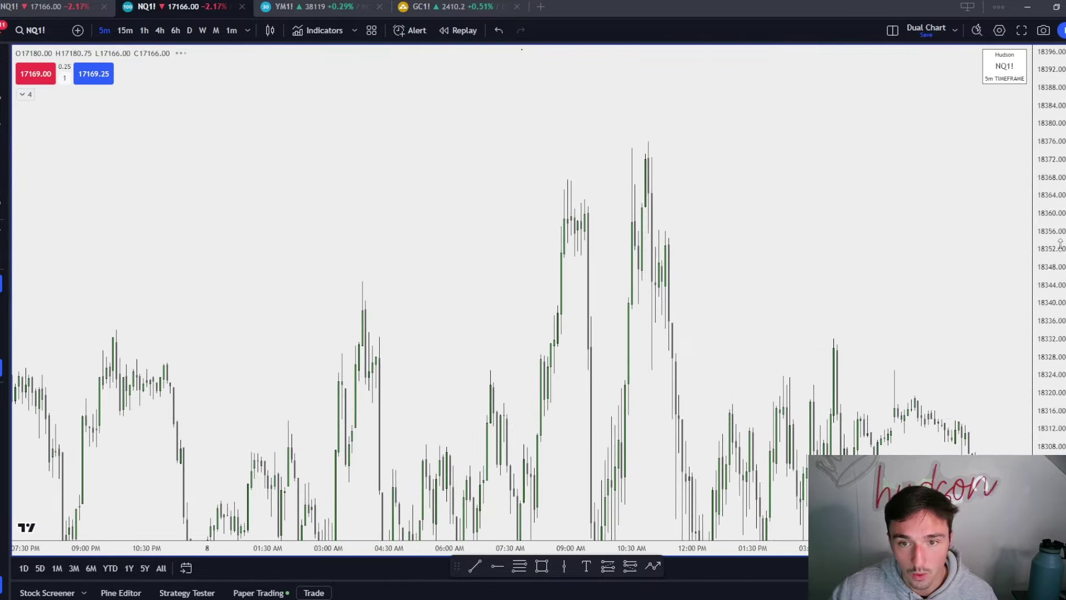
left_click_drag(1058, 331, 1058, 383)
scroll(616, 369, "up", 4)
left_click_drag(560, 370, 791, 413)
scroll(711, 405, "up", 4)
left_click_drag(647, 393, 680, 350)
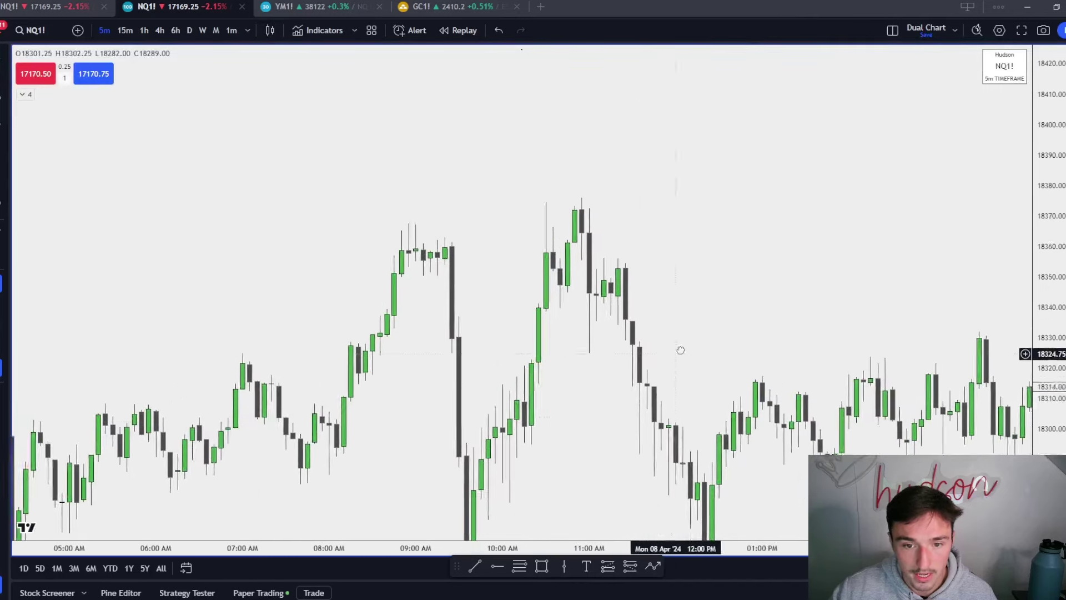
Draw a horizontal line from the 10:30 AM high to the 10:55 AM candle on 8 April and apply the x-labelled line template
left_click(474, 566)
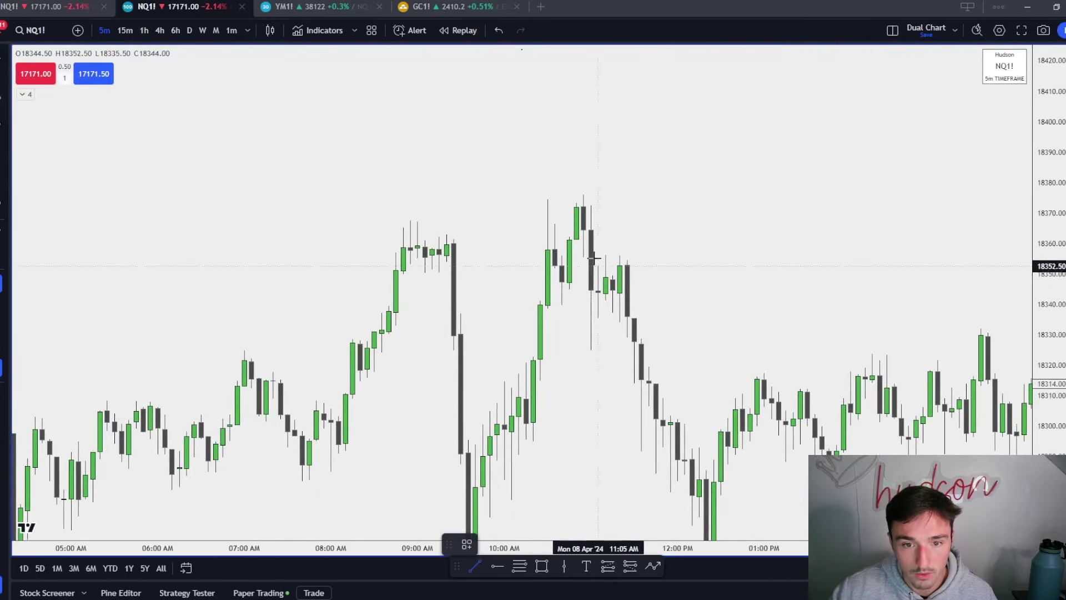
left_click(583, 204)
left_click(466, 544)
left_click(476, 538)
left_click(588, 414)
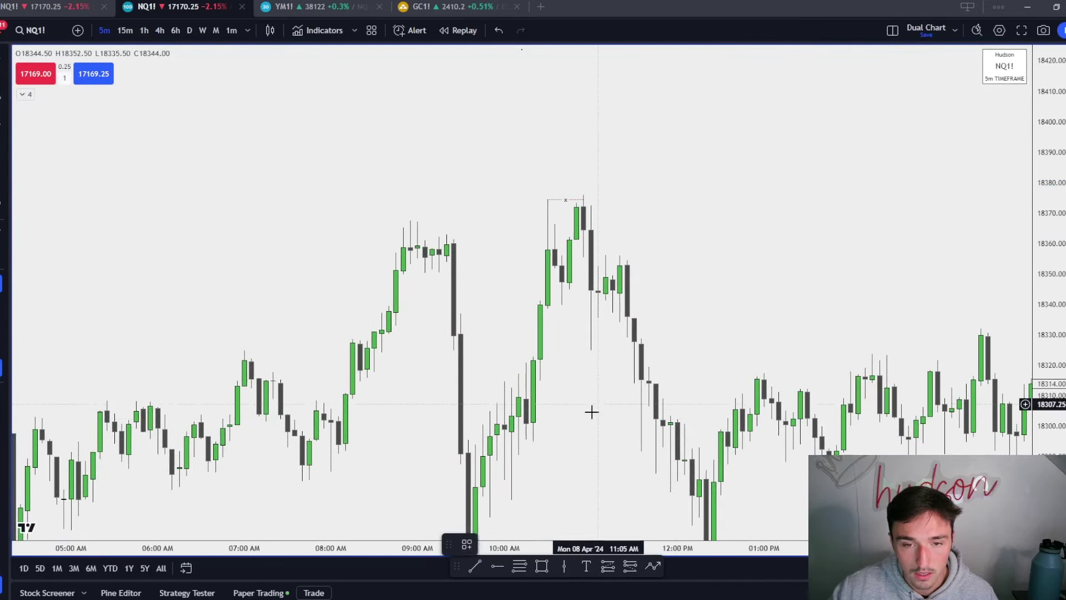
Draw a rectangle over the down candles from 10:35 AM on 8 April, spanning 18358.25 to 18347.50 and extending to 12:40 PM
left_click(541, 565)
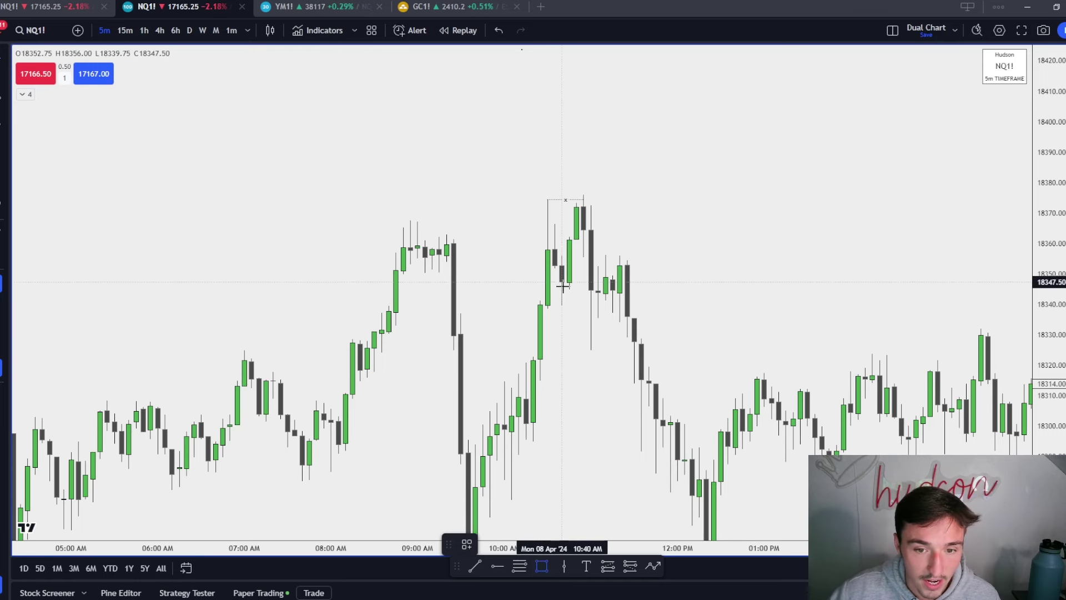
left_click_drag(561, 305, 554, 224)
left_click_drag(561, 306, 740, 290)
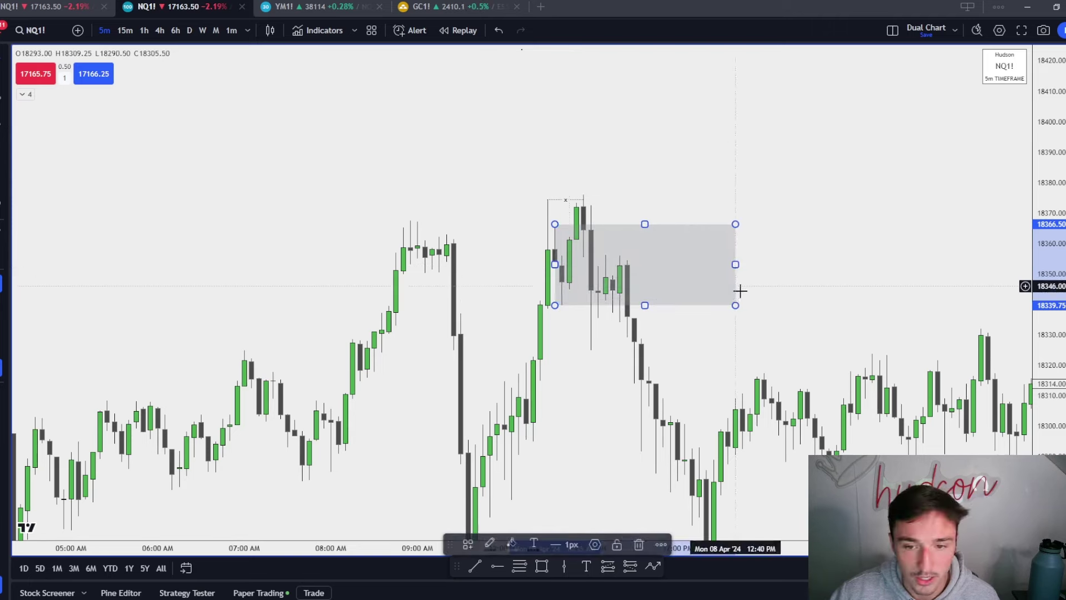
left_click_drag(554, 302, 561, 285)
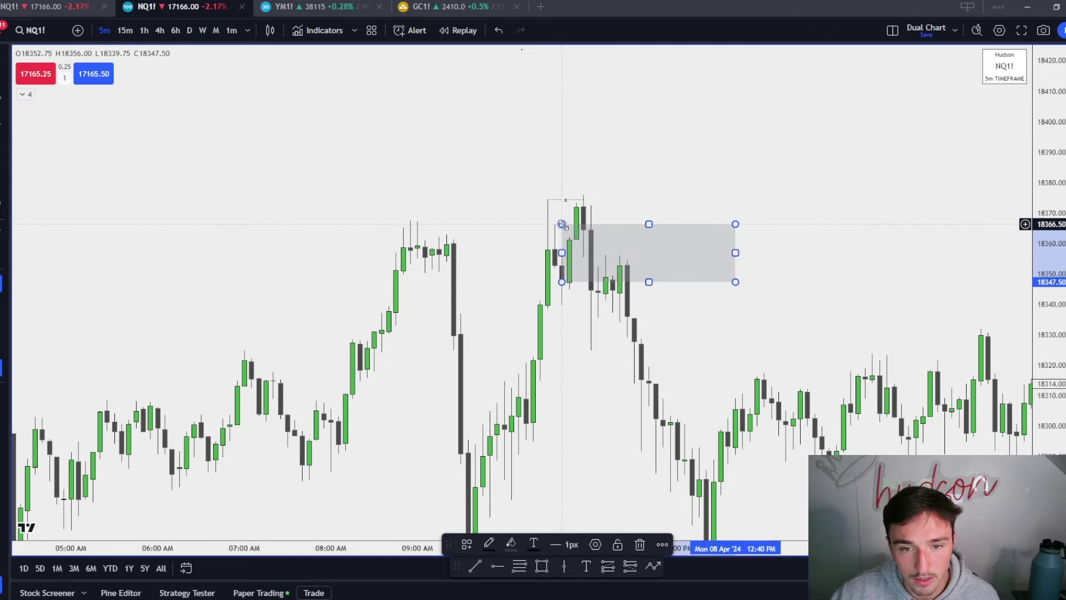
left_click_drag(562, 224, 556, 239)
Apply the BRKR template to the rectangle between 18358.25 and 18347.50
left_click(466, 544)
left_click(478, 569)
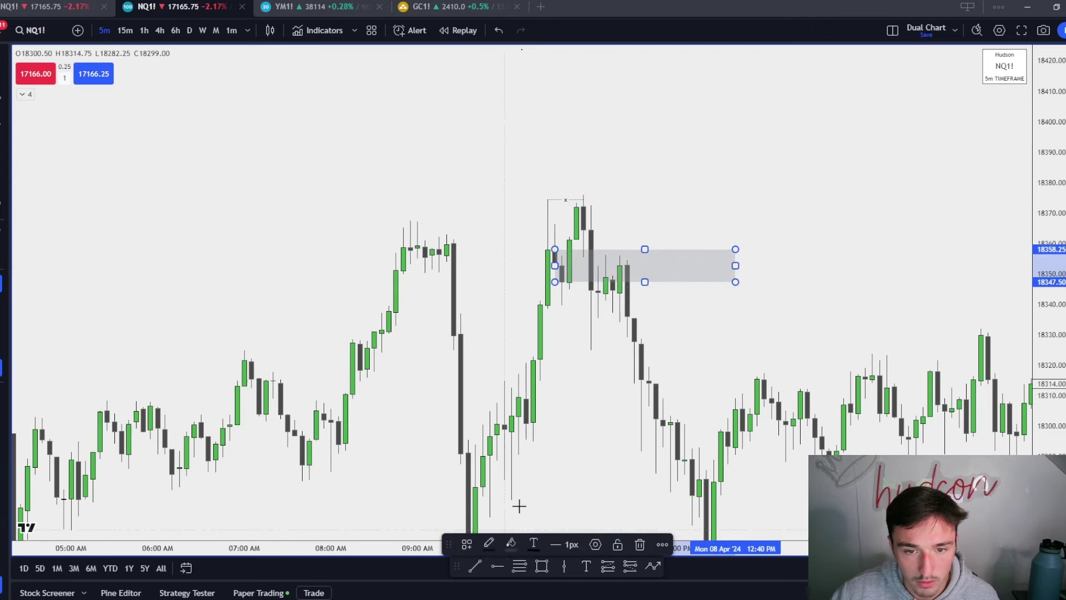
left_click(540, 195)
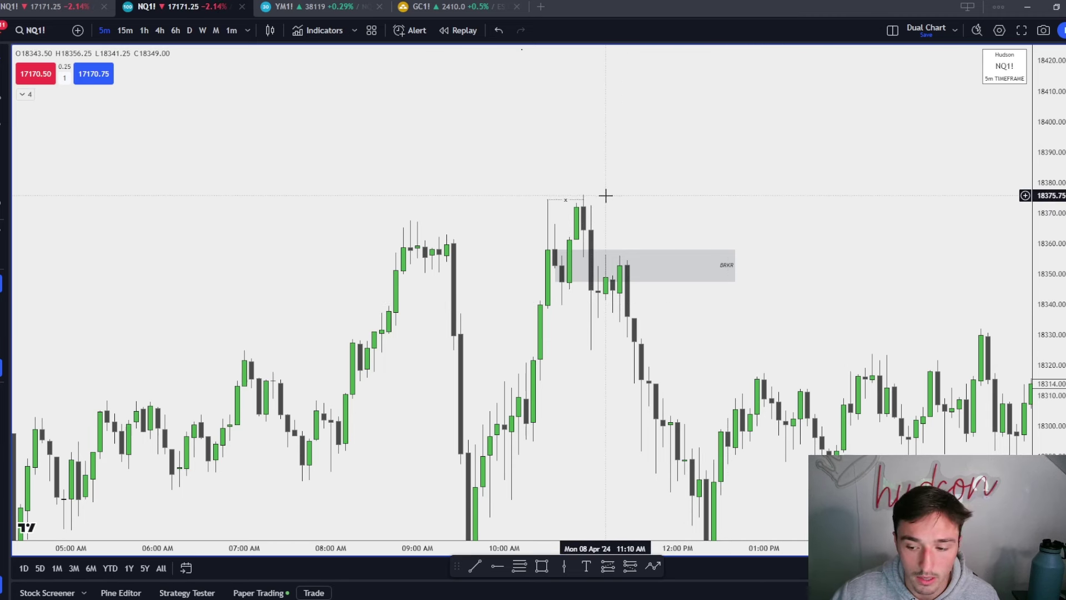
Mark the price gap inside the 8 April BRKR zone with horizontal lines at 18355.50 and 18352.50, both ending at 11:55 AM
left_click_drag(699, 328, 661, 338)
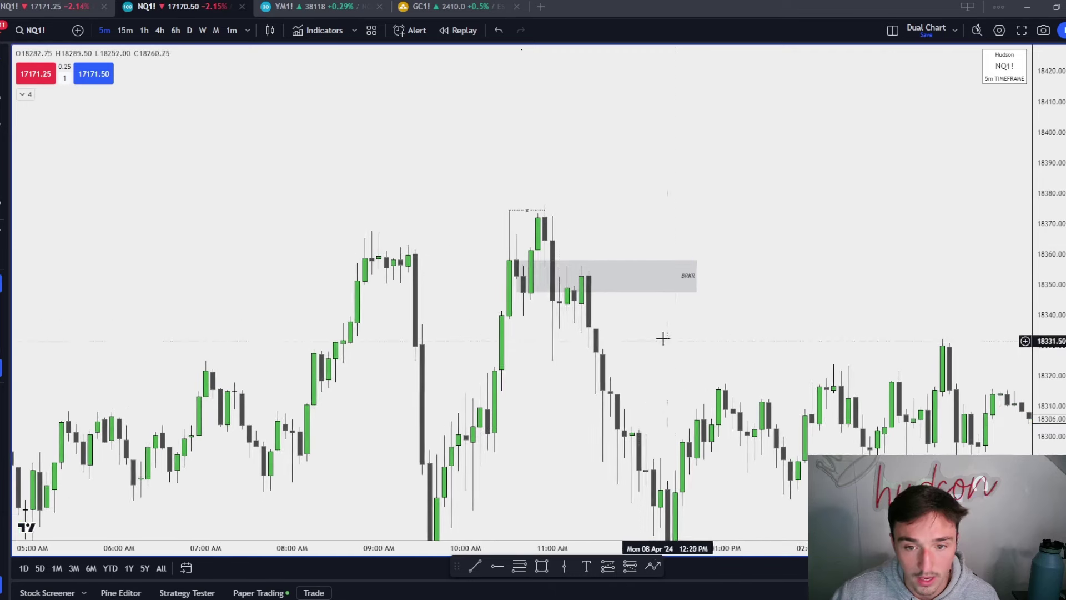
left_click(544, 267)
left_click(573, 296)
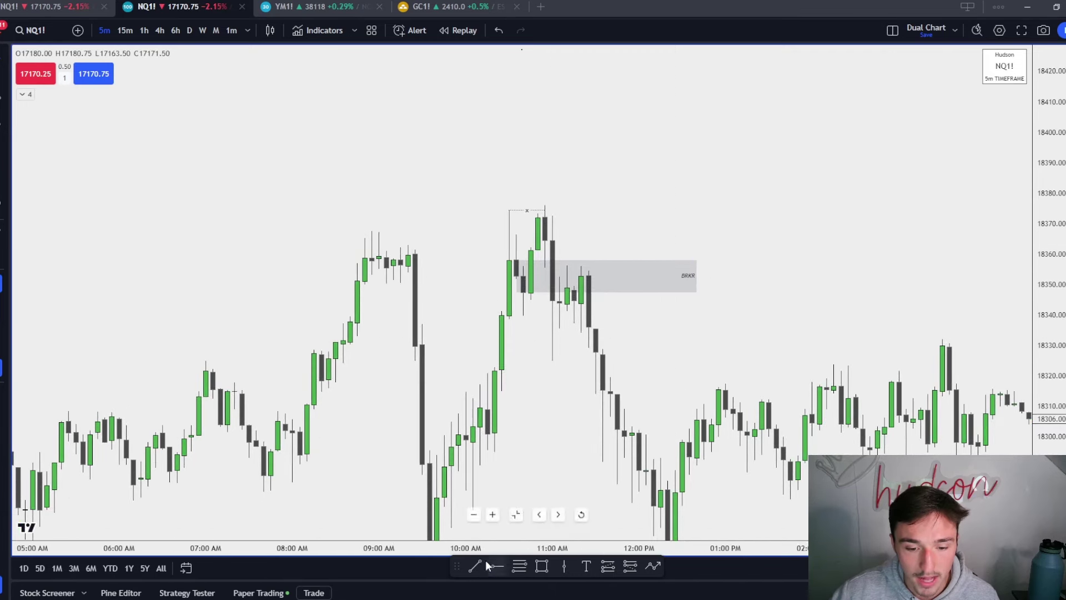
left_click_drag(560, 276, 632, 276)
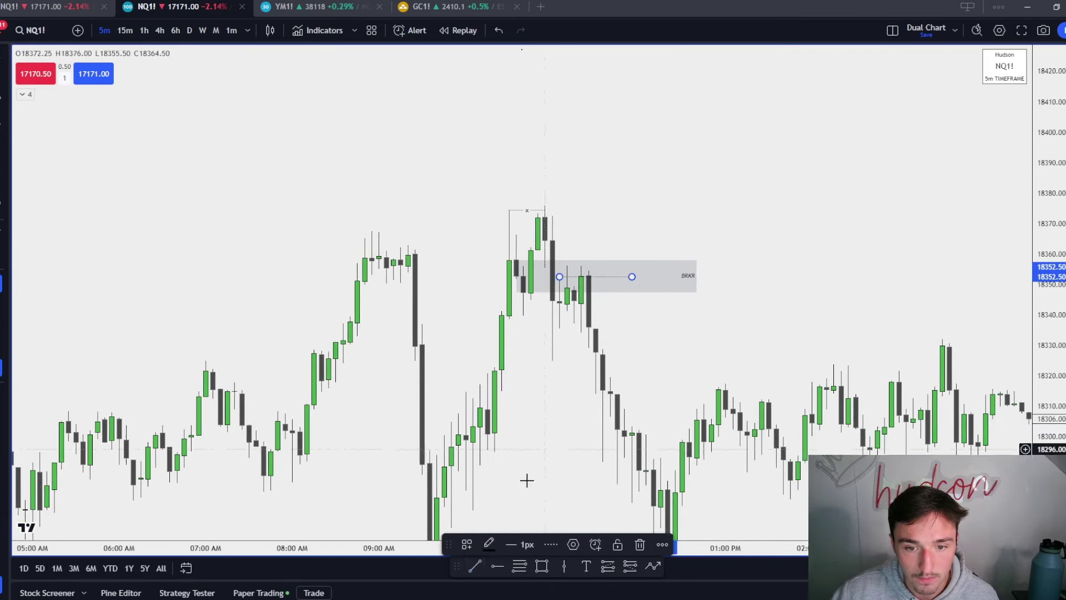
left_click(475, 564)
left_click(628, 269)
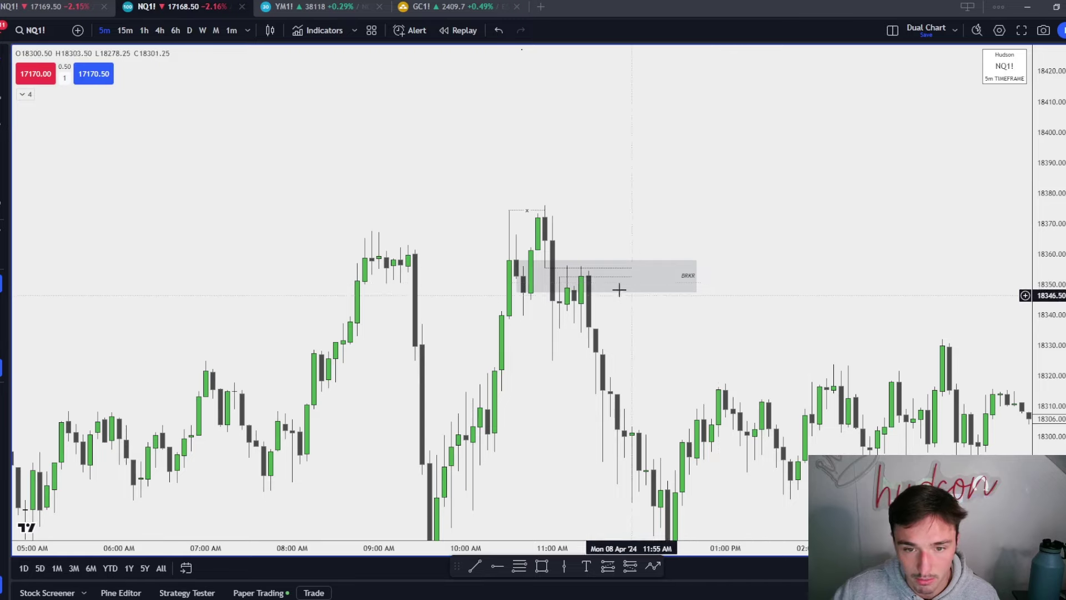
left_click(688, 283)
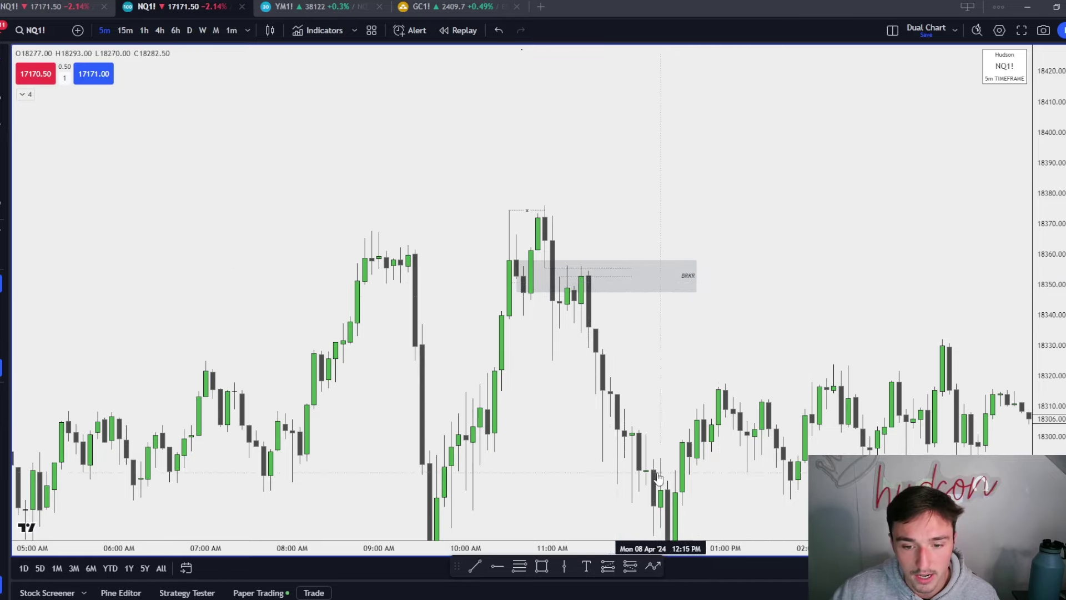
Draw a horizontal line from the 6:35 AM low on 8 April to the 7:40 AM candle, at about 18285
left_click_drag(661, 488, 626, 308)
left_click_drag(696, 189, 742, 316)
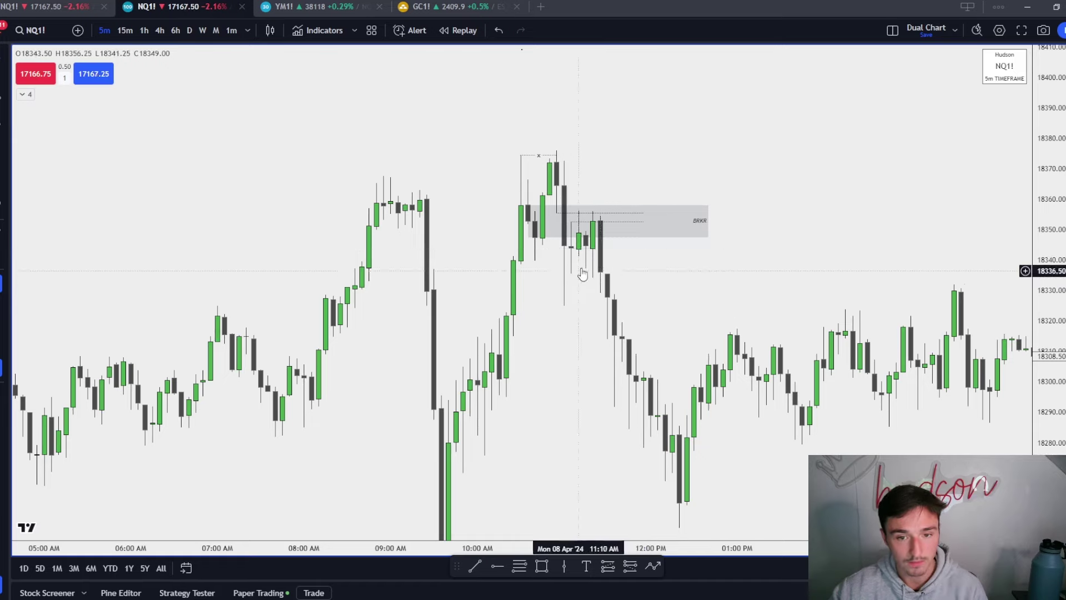
left_click_drag(580, 274, 578, 207)
scroll(593, 277, "down", 3)
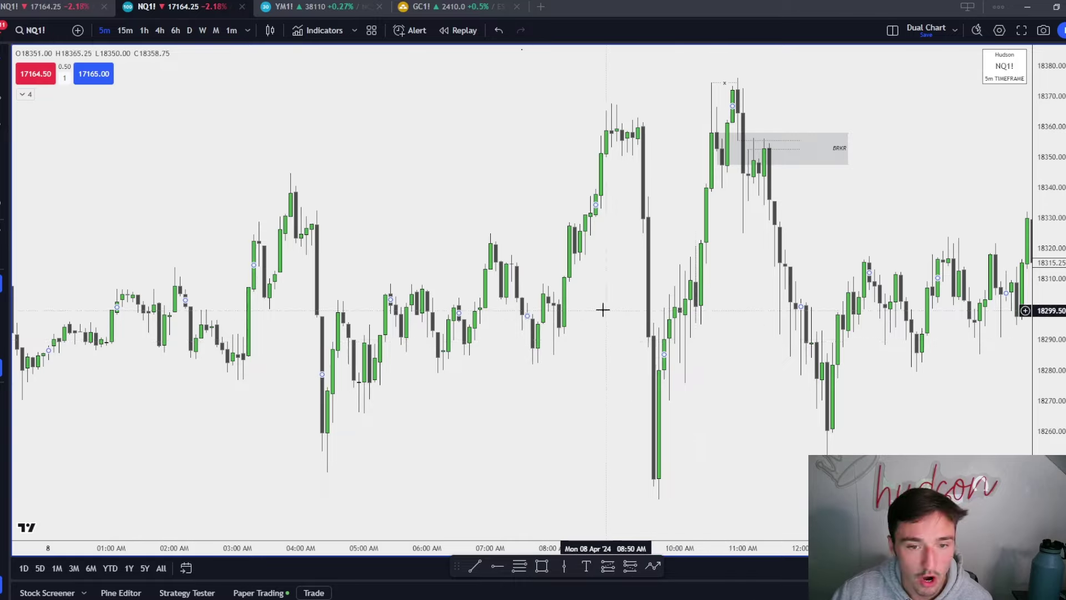
left_click_drag(602, 307, 604, 359)
scroll(852, 342, "down", 3)
scroll(615, 318, "down", 3)
scroll(616, 318, "up", 5)
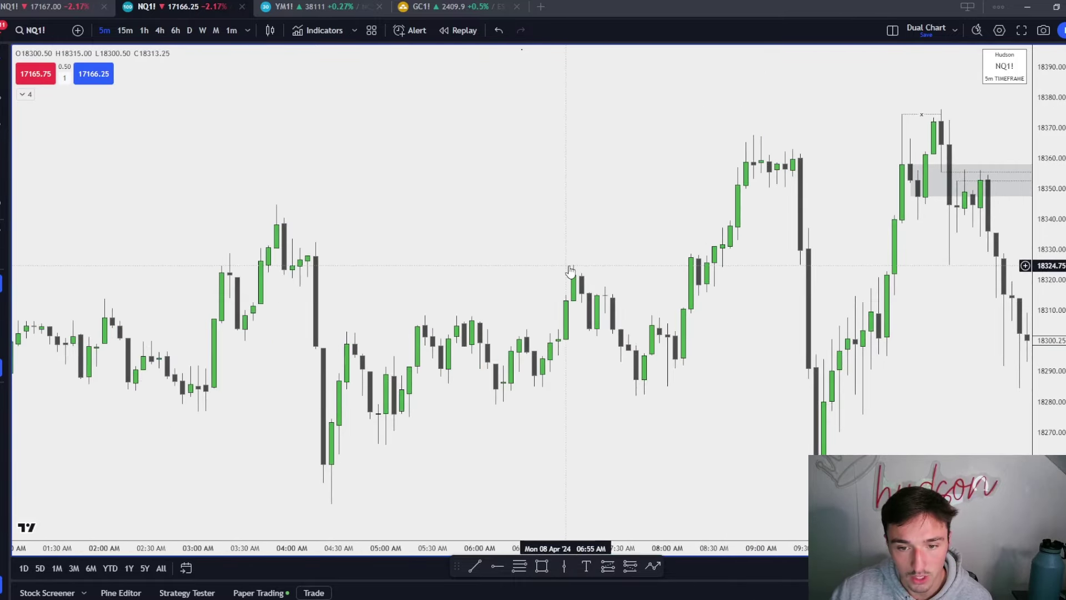
left_click(535, 384)
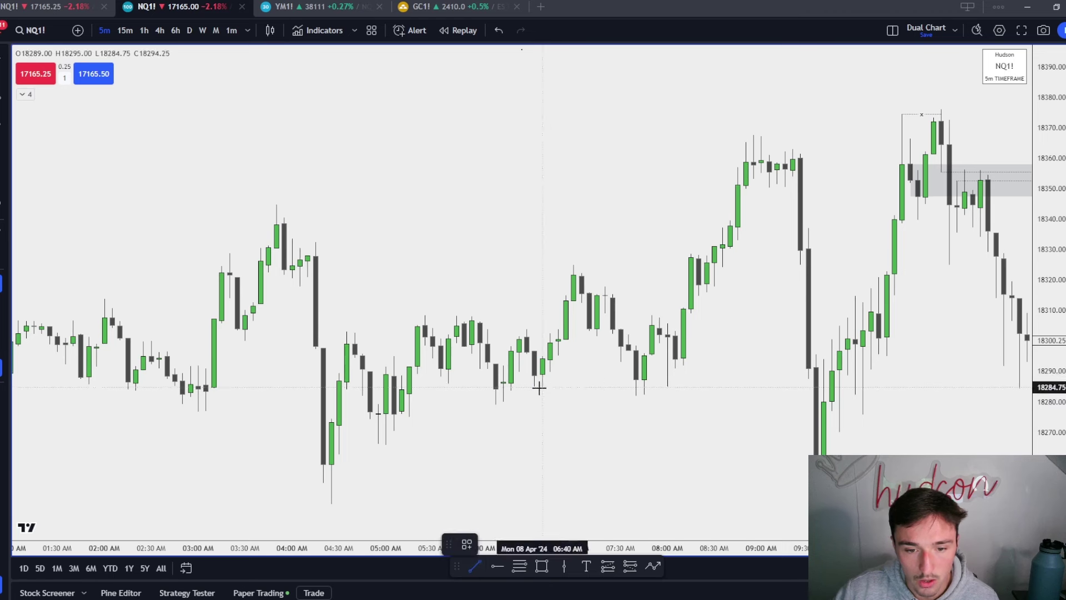
left_click(636, 385)
left_click(635, 464)
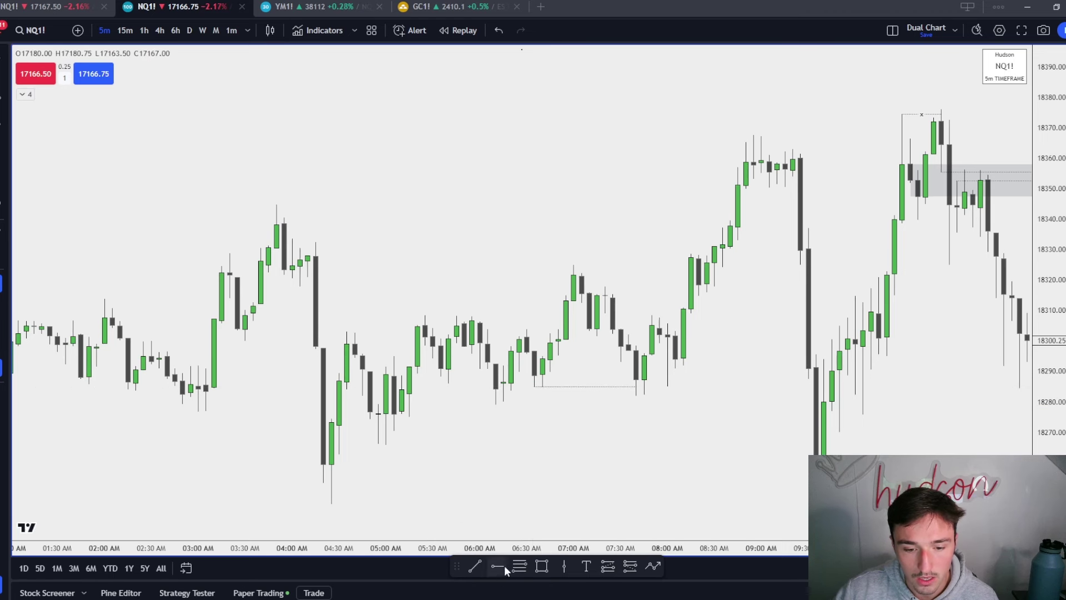
Draw a rectangle from the 7:00 AM up candle on 8 April, spanning 18325.00 to 18313.25 and extending to 8:45 AM
left_click(541, 565)
left_click(573, 264)
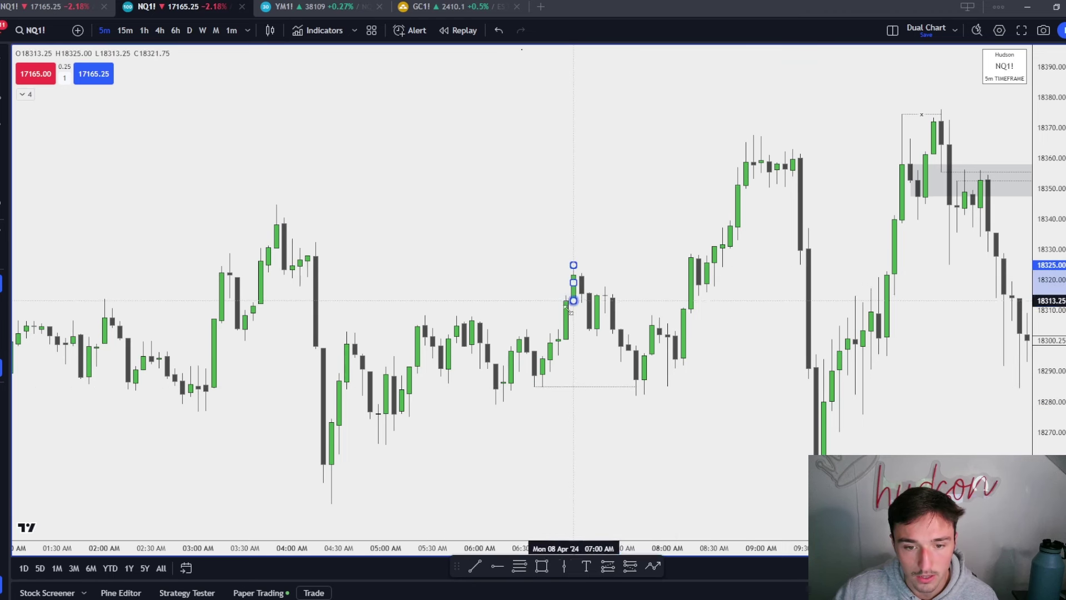
left_click(574, 300)
left_click_drag(581, 280, 587, 280)
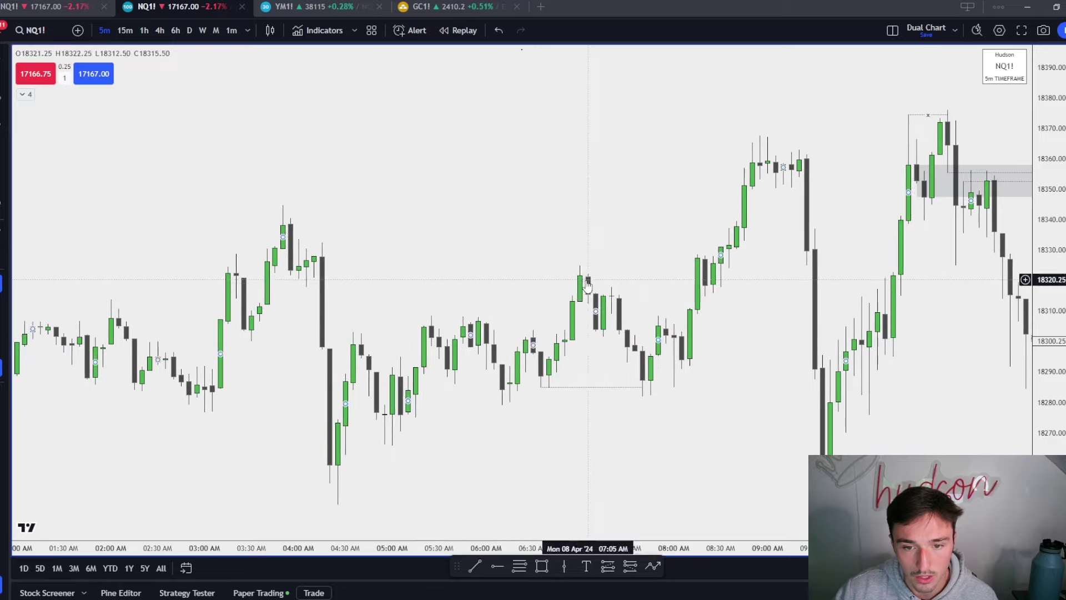
left_click(743, 301)
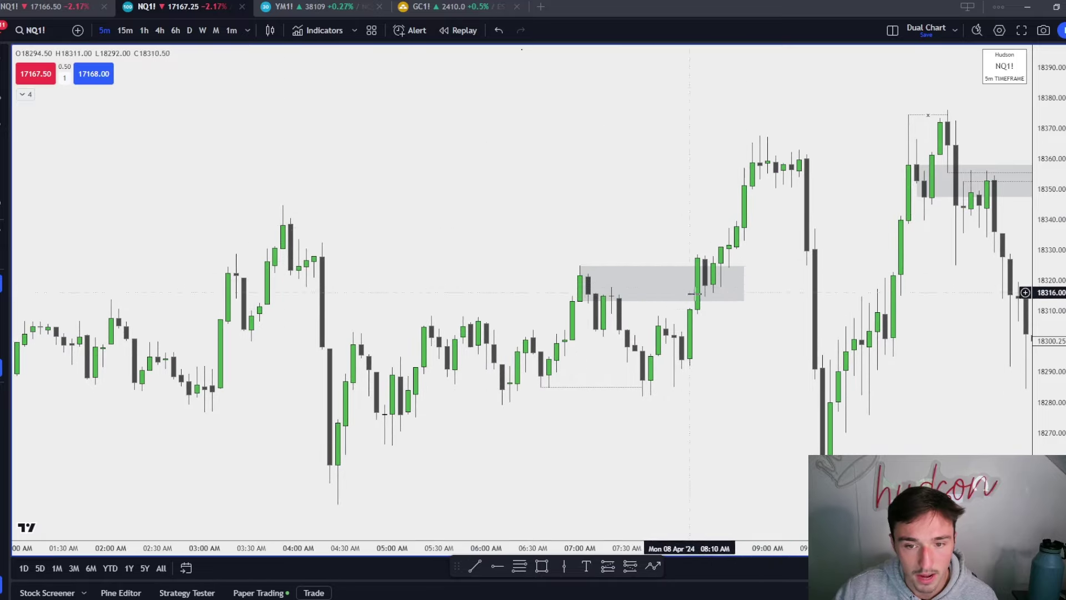
On 5 April, draw a rectangle from 12:40 PM to 2:45 PM between 18371.75 and 18350.00, and a horizontal line at about 18385 above it
scroll(469, 307, "down", 4)
scroll(555, 411, "left", 10)
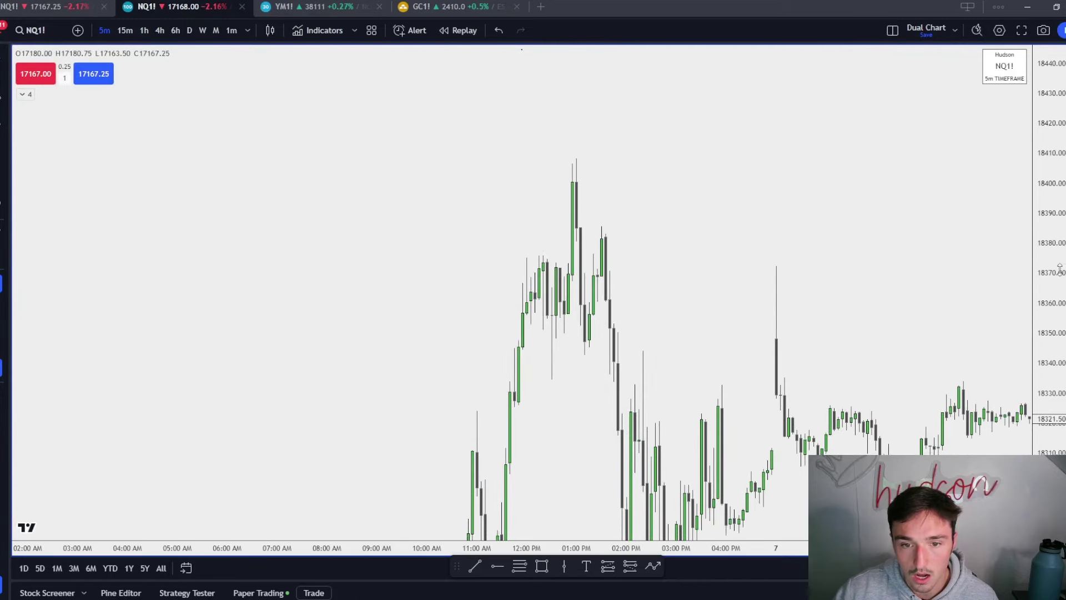
scroll(832, 315, "up", 5)
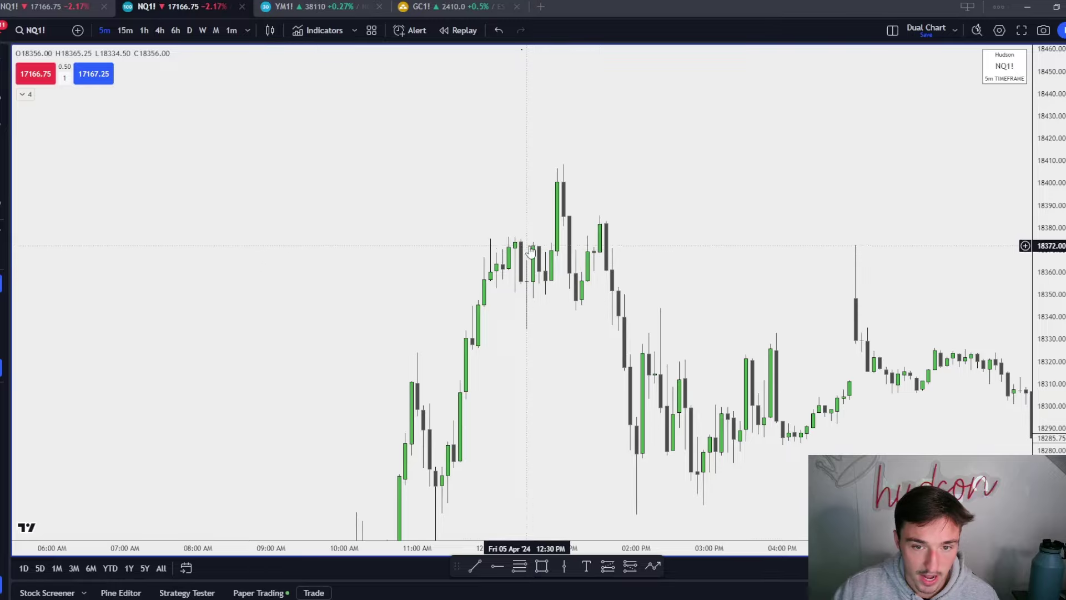
scroll(602, 541, "left", 10)
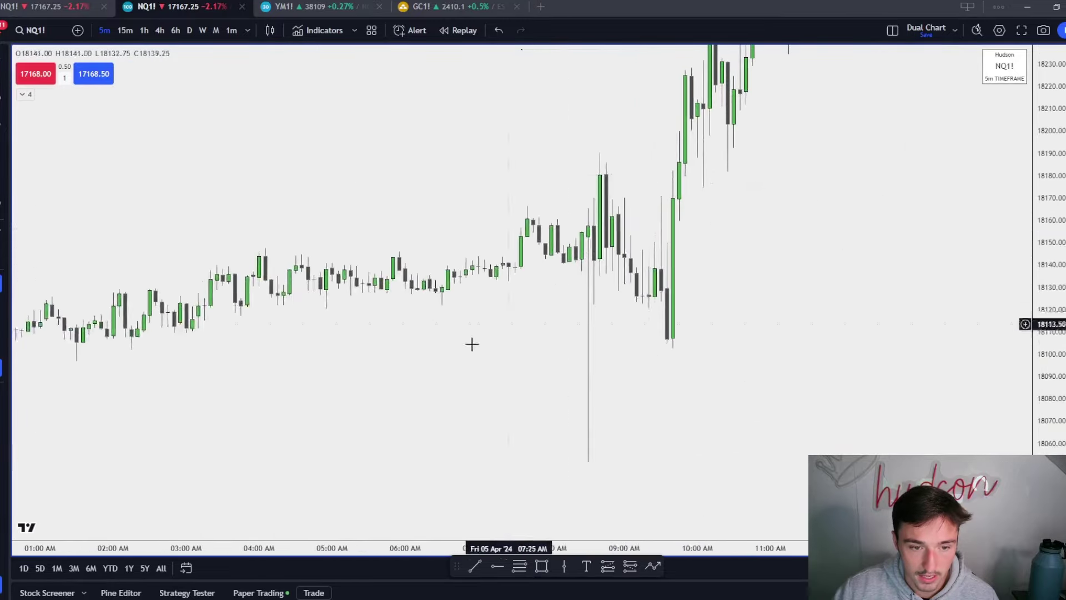
scroll(628, 355, "right", 15)
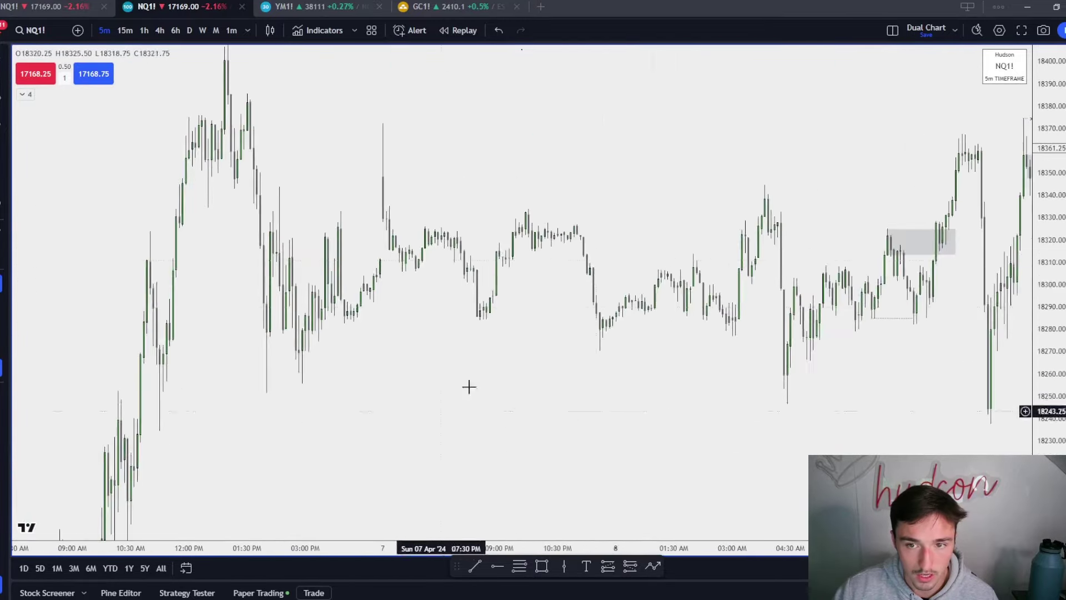
scroll(494, 393, "up", 4)
left_click_drag(444, 395, 764, 359)
scroll(666, 377, "up", 4)
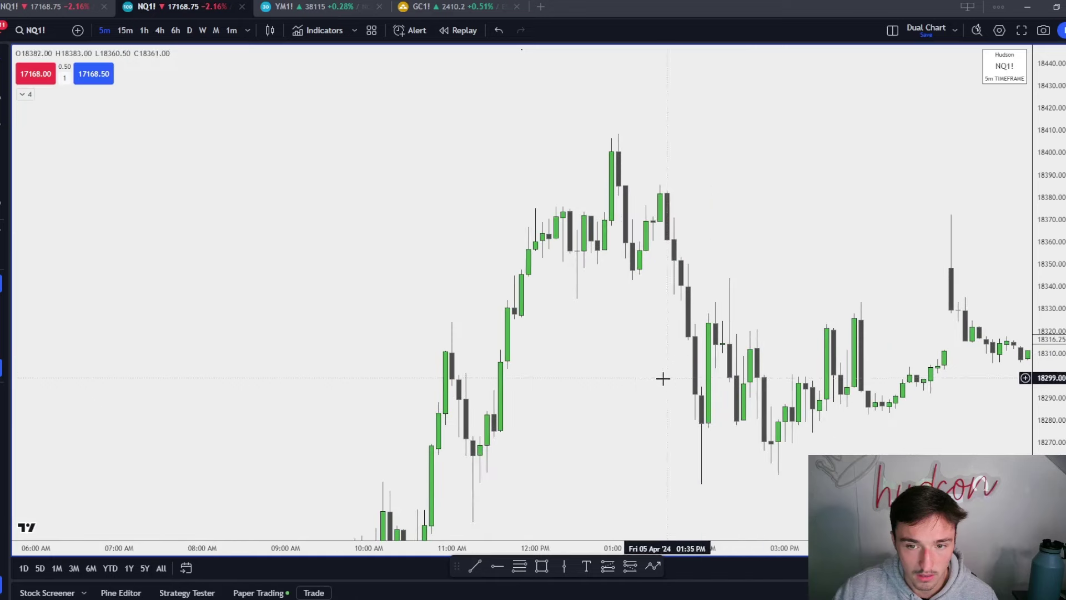
left_click(592, 216)
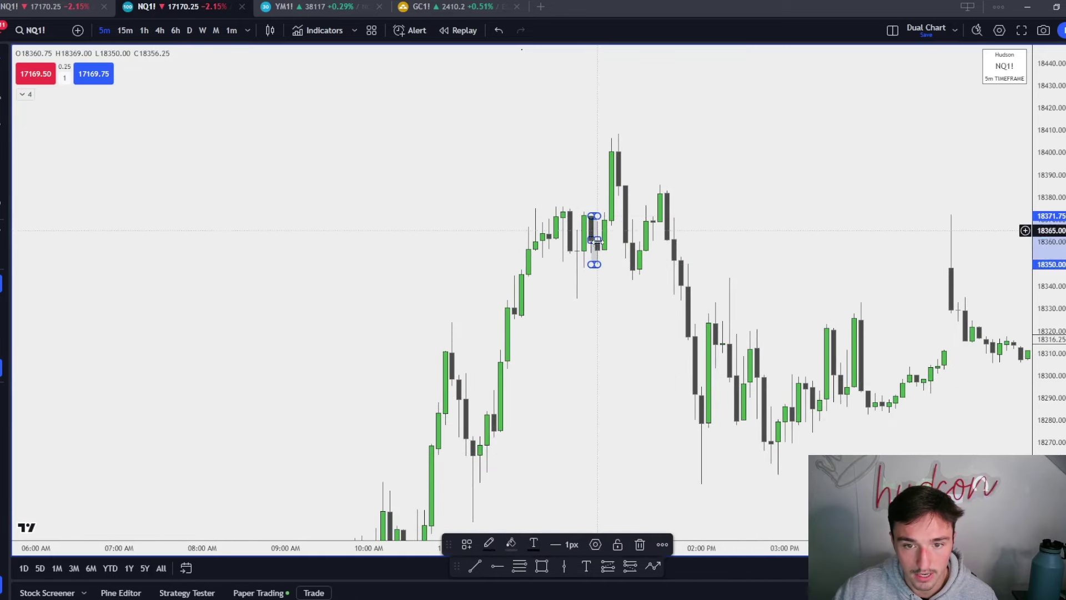
left_click_drag(598, 240, 764, 242)
left_click(800, 261)
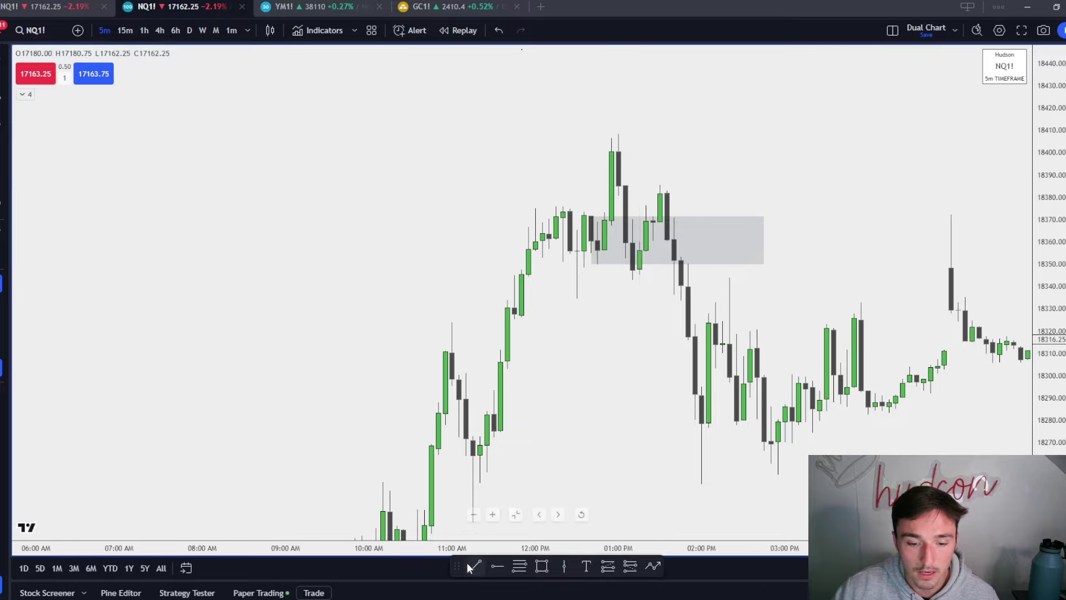
left_click(624, 184)
left_click(688, 184)
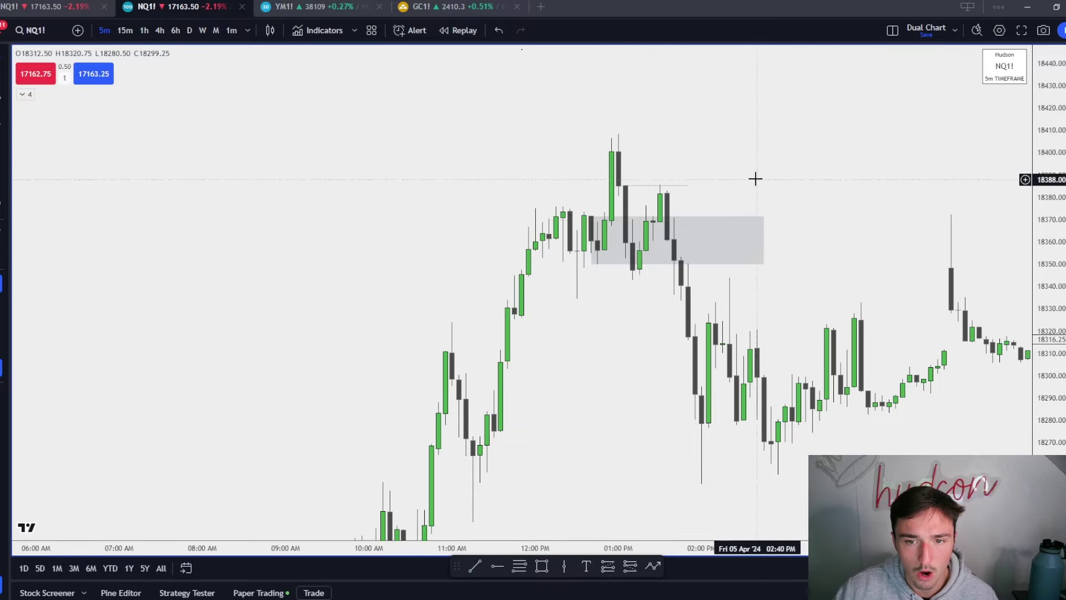
Draw a horizontal line at 18375.75 from the 12:15 PM high to 12:55 PM on 5 April and apply the x-labelled line template
left_click_drag(105, 492, 733, 183)
left_click_drag(485, 412, 802, 171)
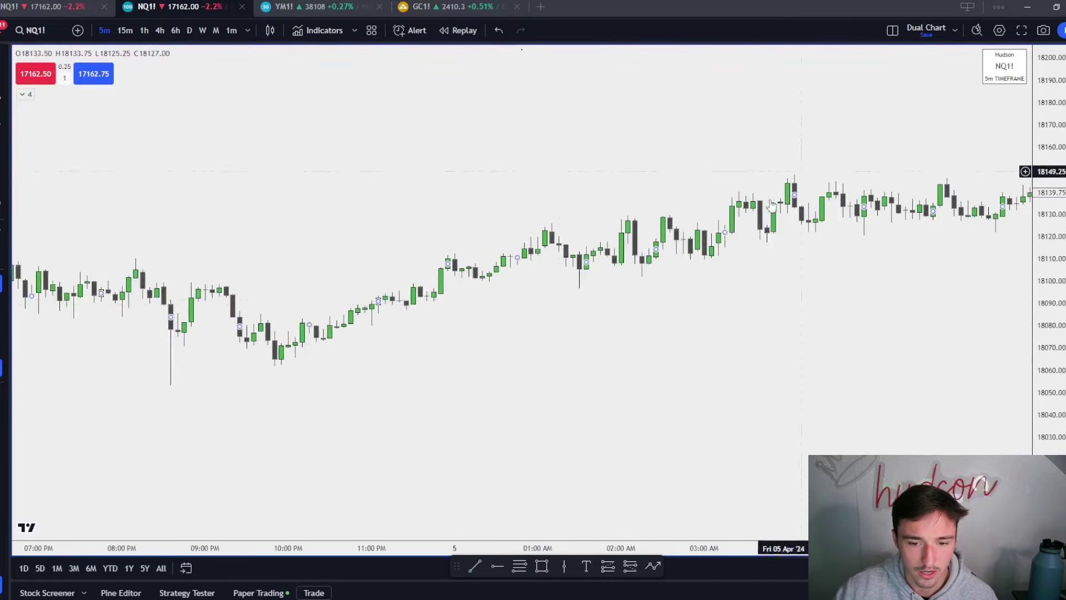
scroll(777, 189, "down", 7)
left_click_drag(561, 175, 288, 277)
scroll(289, 277, "right", 15)
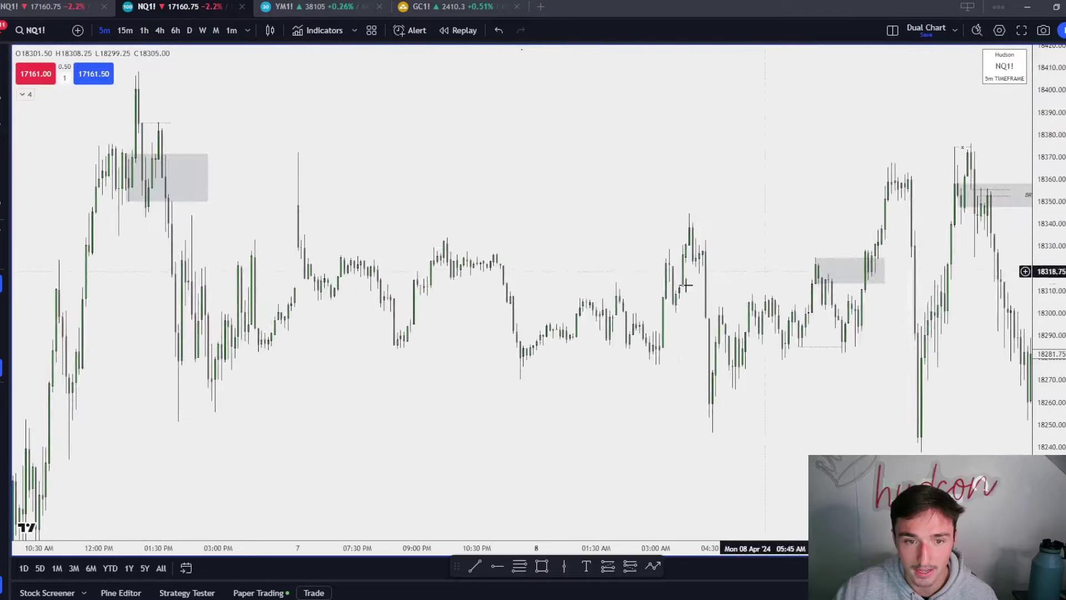
scroll(623, 334, "left", 5)
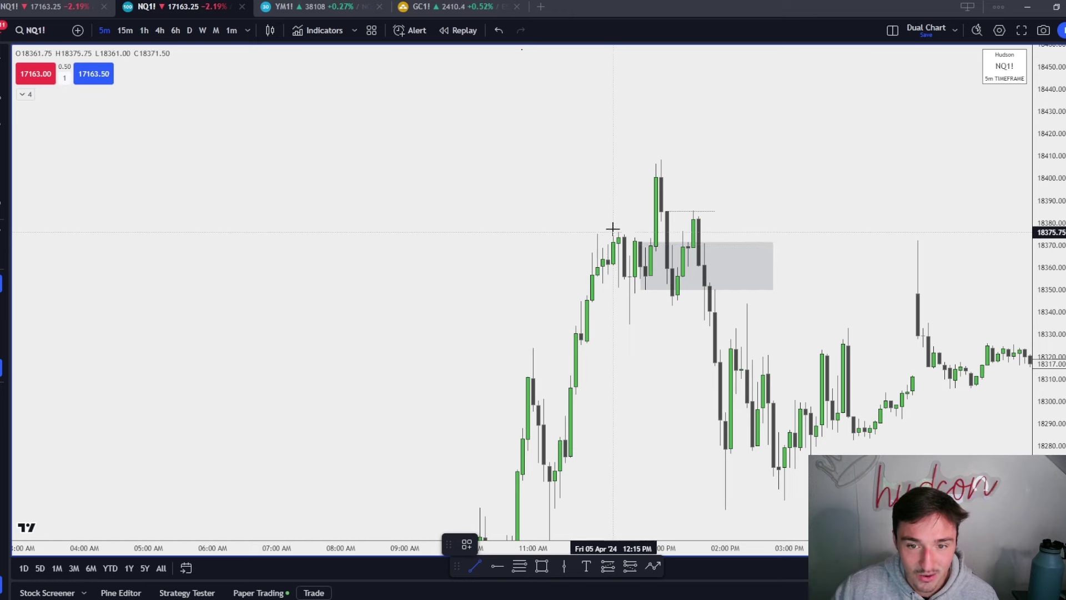
left_click(656, 235, "shift")
left_click(468, 545)
left_click(471, 546)
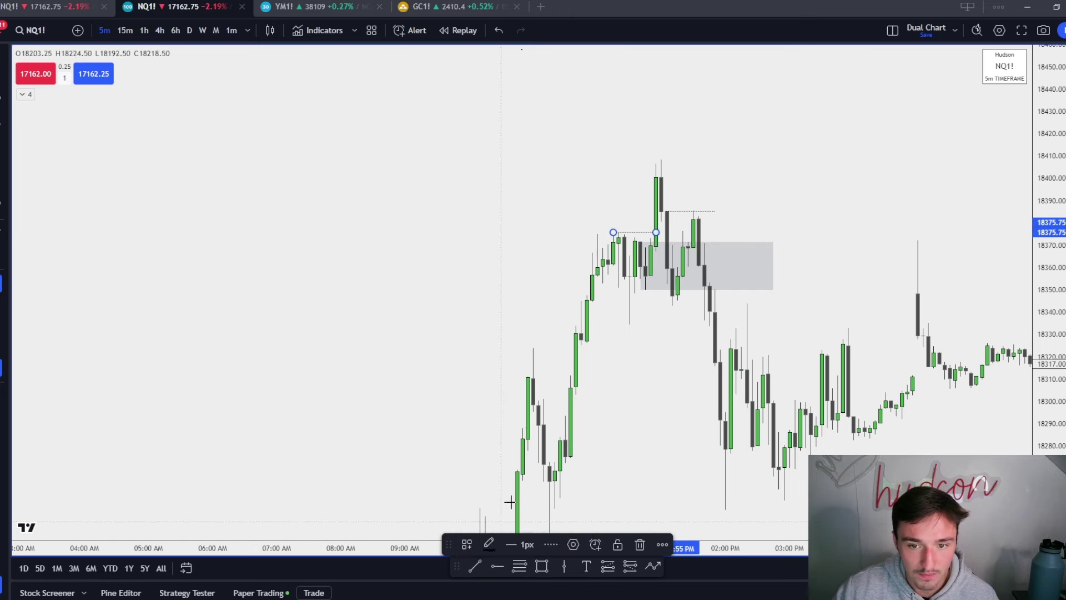
left_click(509, 498)
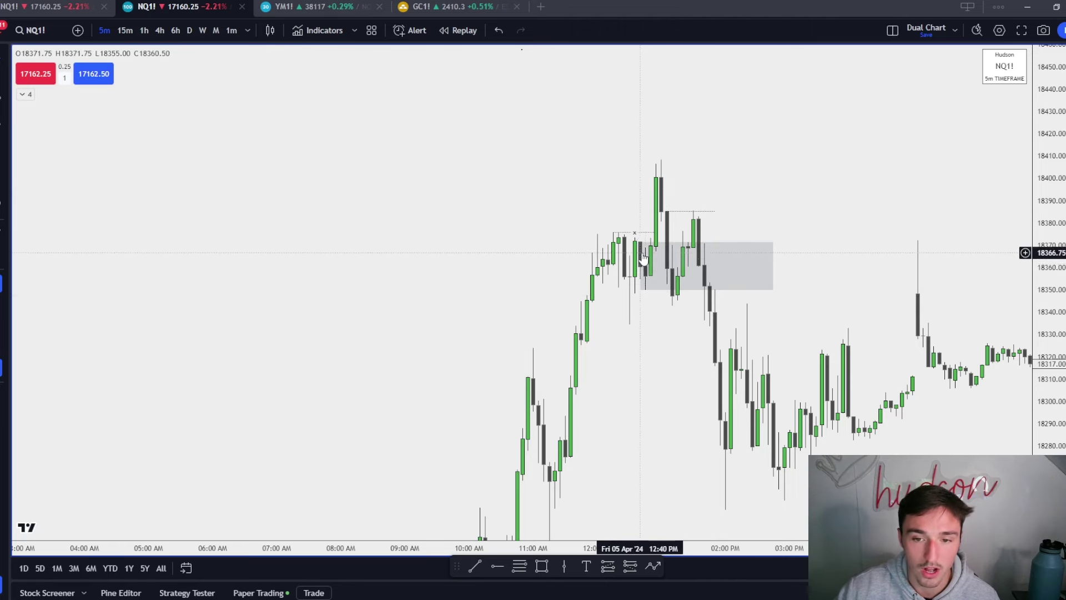
Examine the earlier 5-minute price action from 5 April back to 25 March for further breaker block examples
left_click_drag(696, 272, 665, 298)
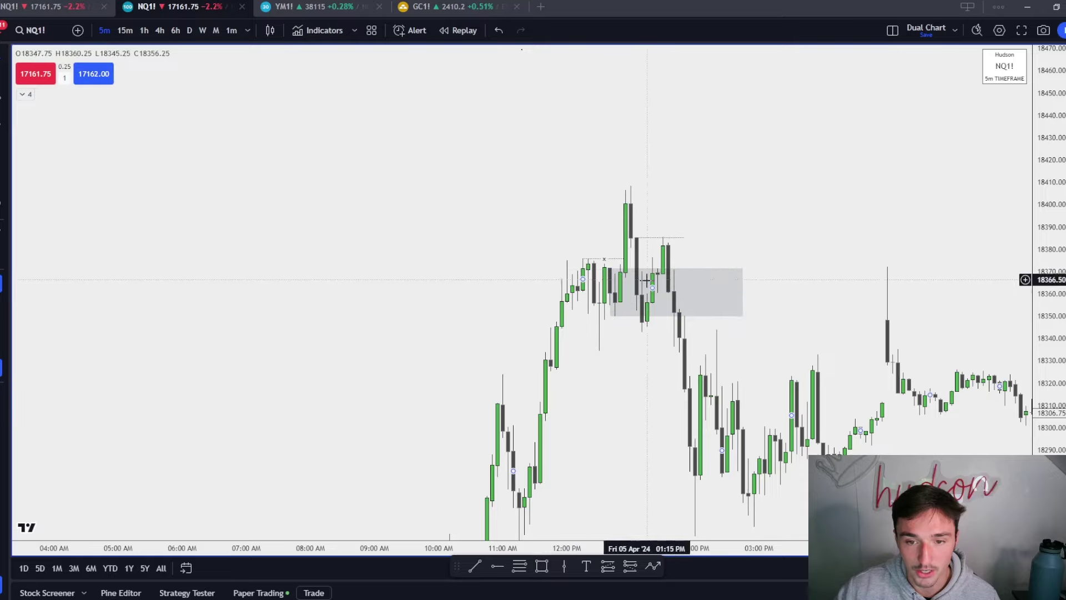
left_click_drag(690, 461, 688, 217)
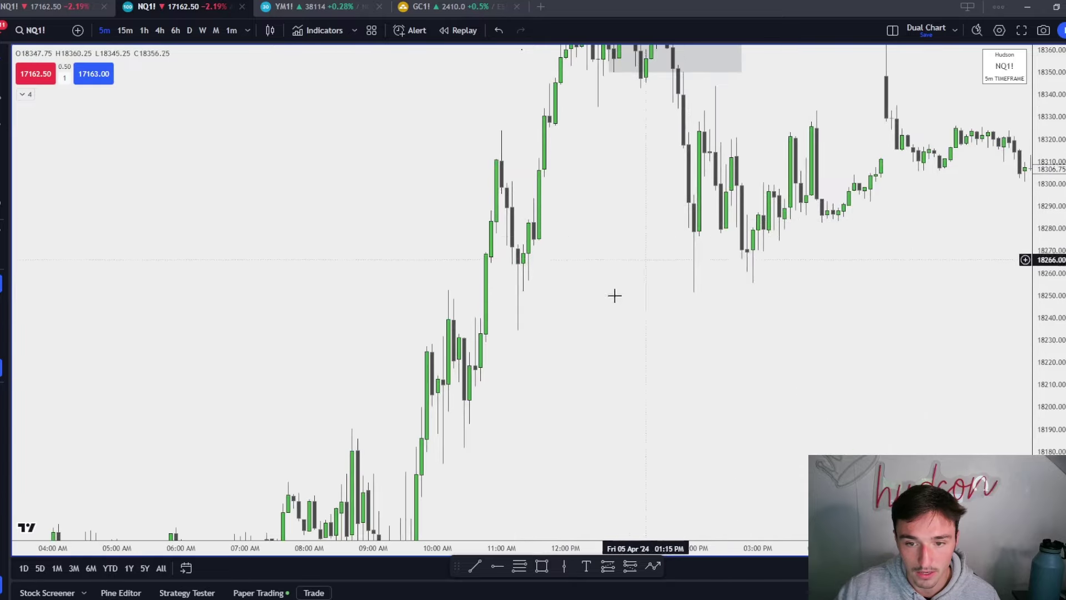
left_click_drag(625, 352, 905, 197)
left_click_drag(525, 354, 910, 185)
scroll(590, 373, "left", 10)
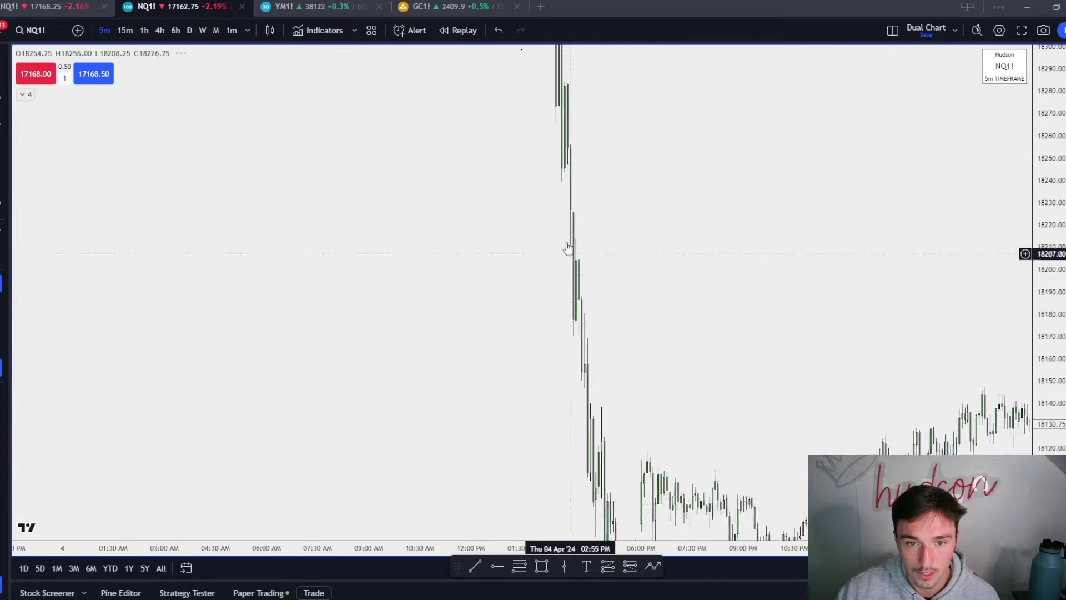
scroll(522, 420, "left", 10)
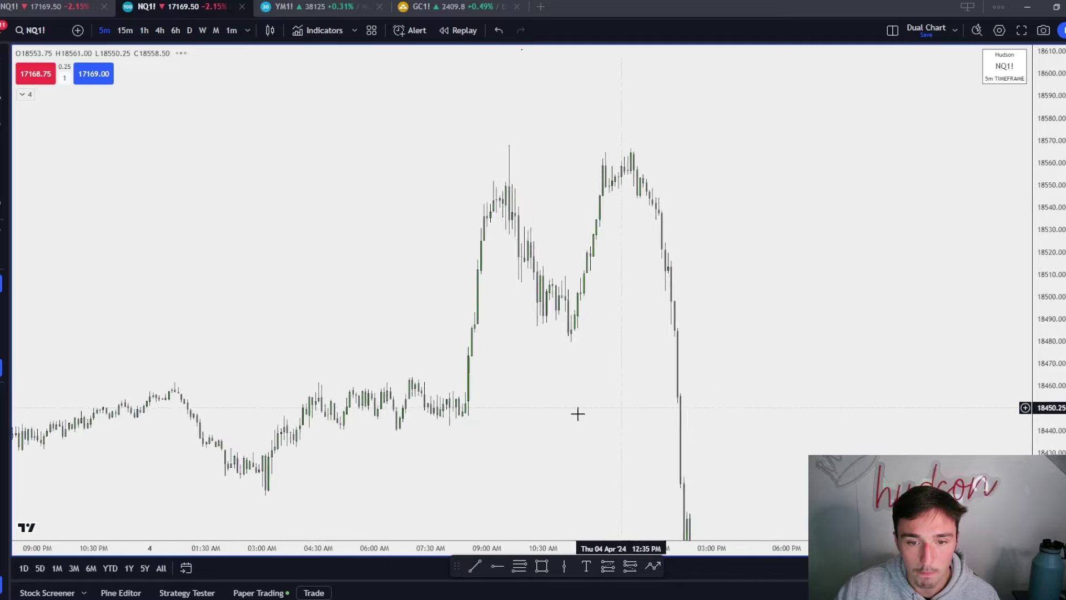
scroll(432, 428, "left", 10)
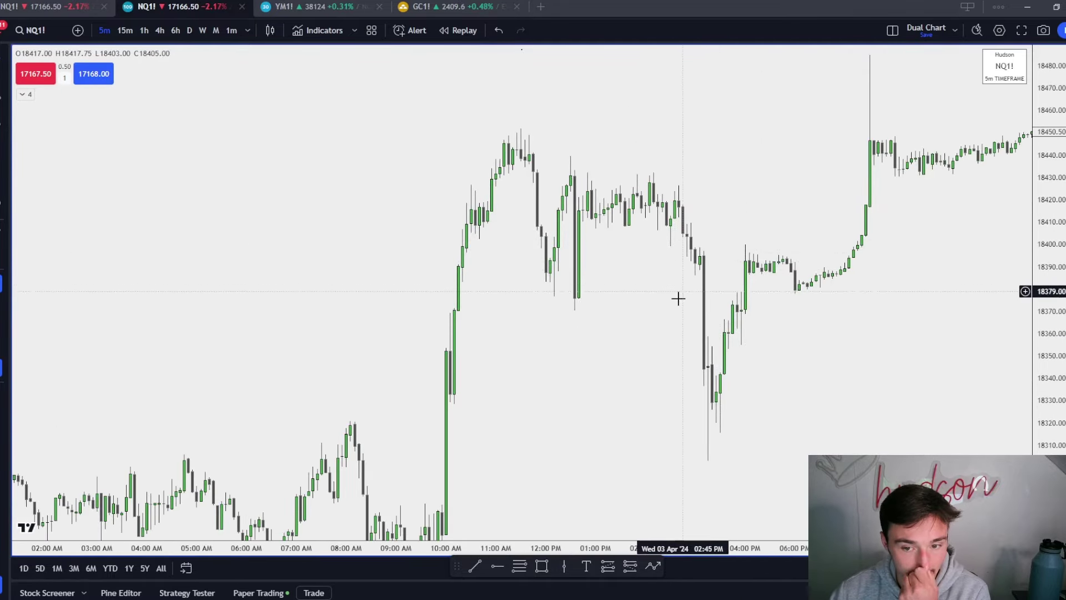
scroll(677, 299, "left", 10)
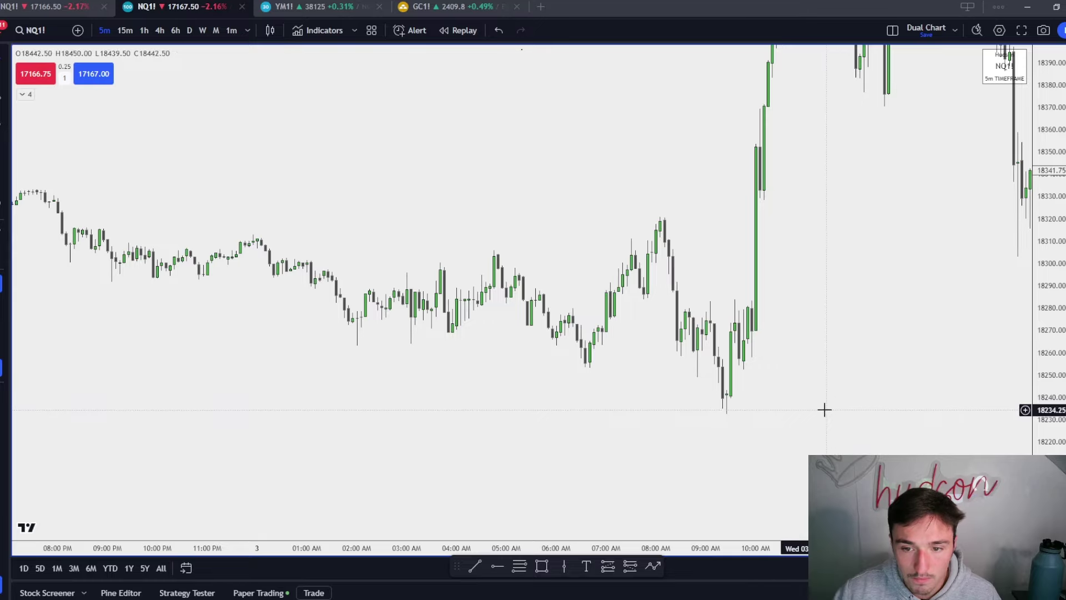
scroll(701, 410, "left", 10)
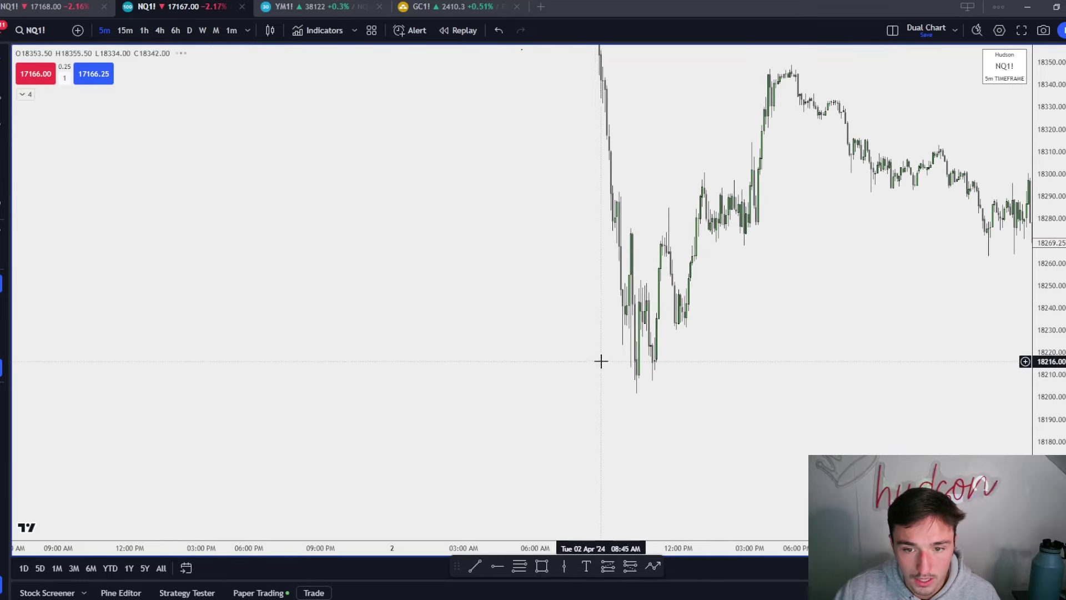
scroll(506, 373, "left", 15)
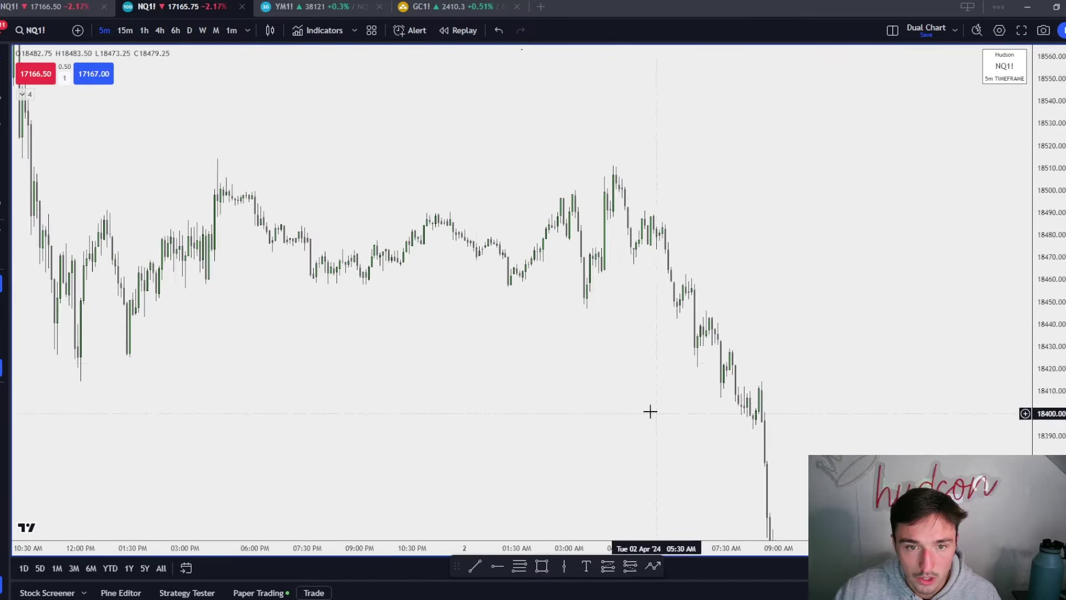
scroll(786, 351, "up", 5)
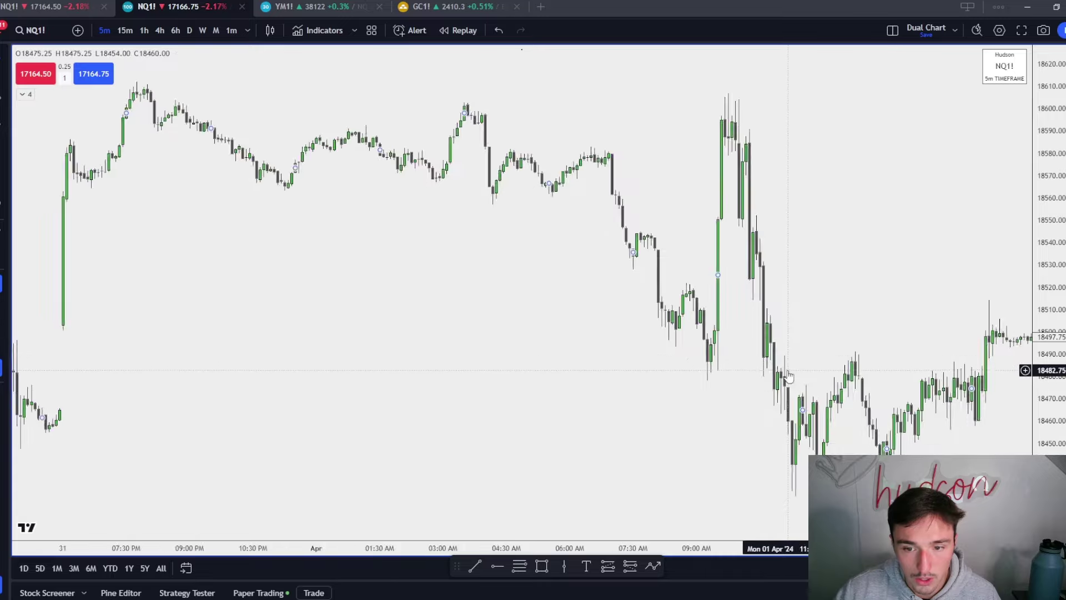
scroll(783, 377, "left", 15)
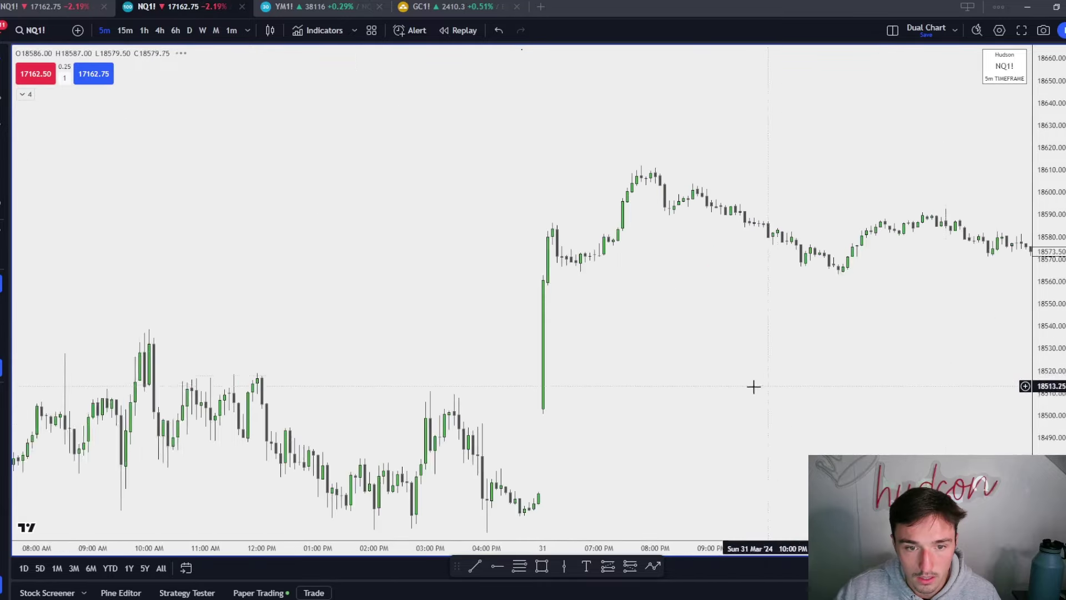
scroll(902, 341, "left", 15)
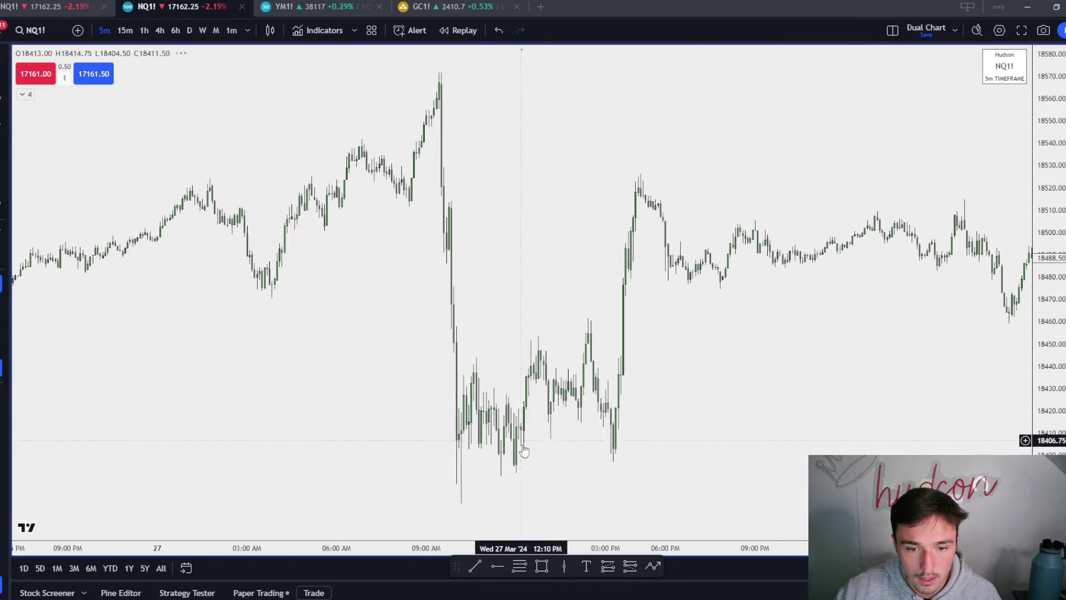
left_click_drag(539, 436, 937, 428)
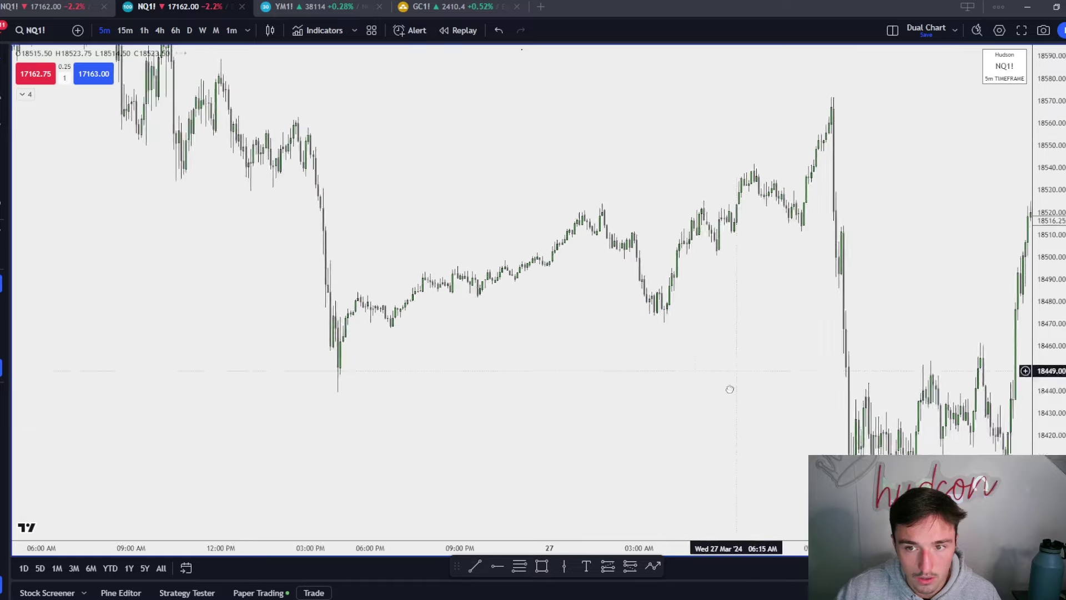
left_click_drag(450, 360, 473, 375)
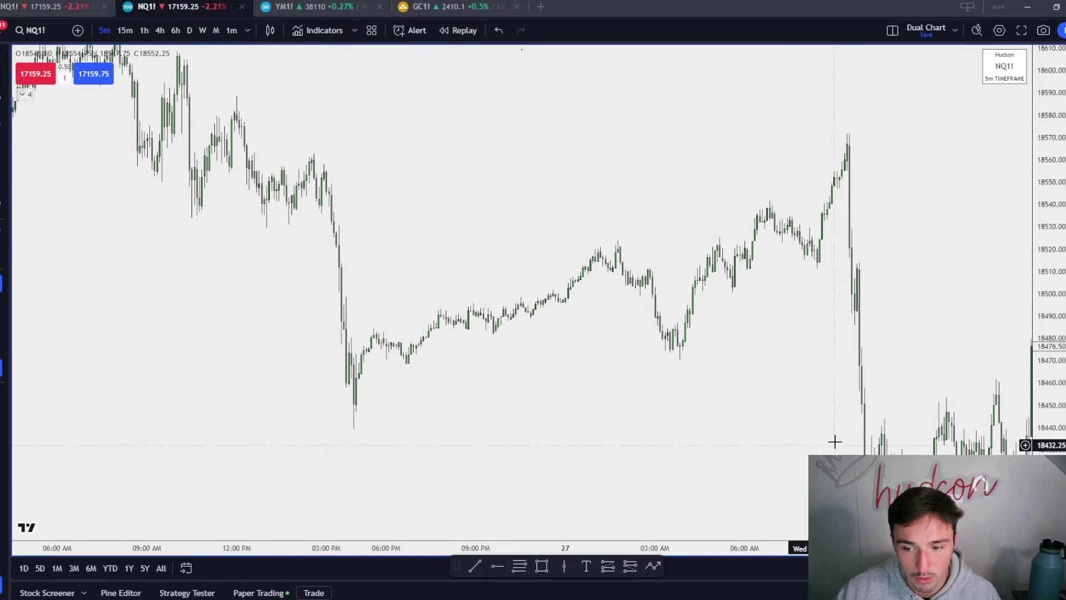
scroll(829, 268, "left", 20)
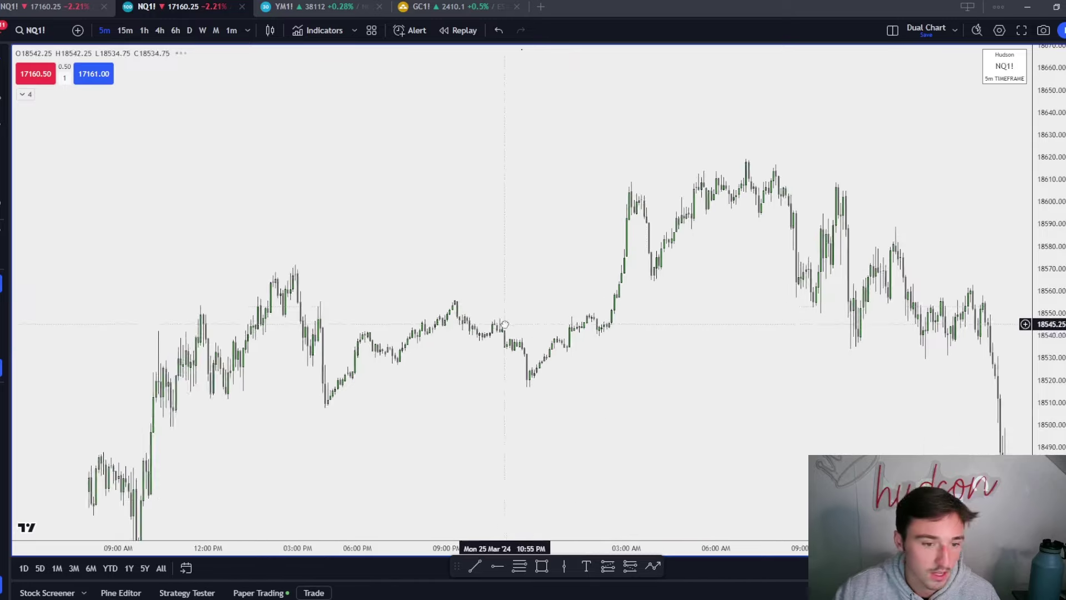
On 25 March, draw a horizontal line at 18512.00 from the 12:05 PM low to 12:55 PM and apply the H/L Taken template
scroll(630, 369, "up", 5)
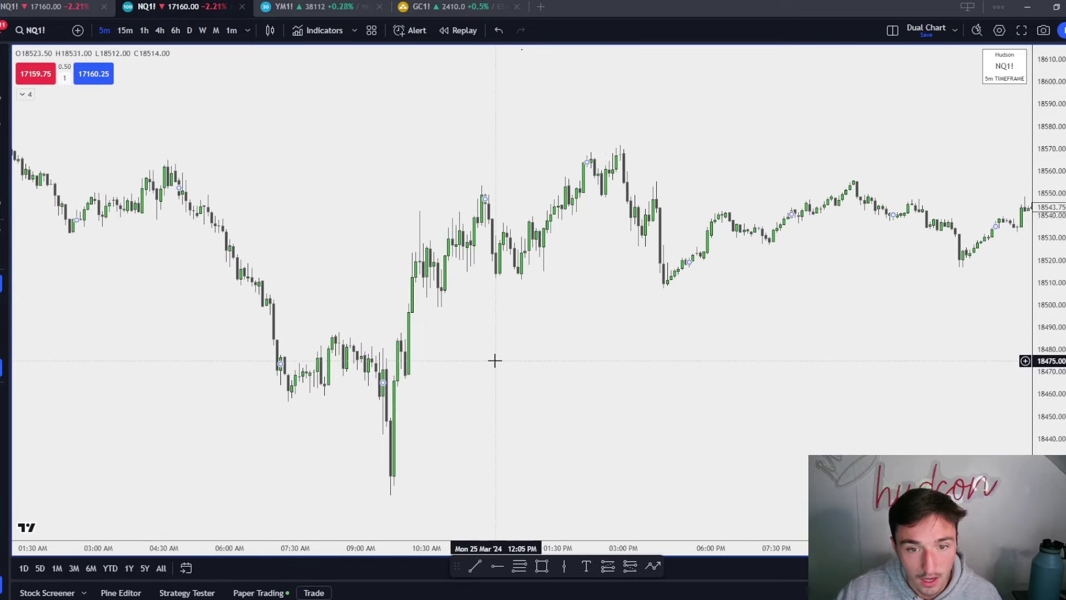
scroll(526, 350, "left", 2)
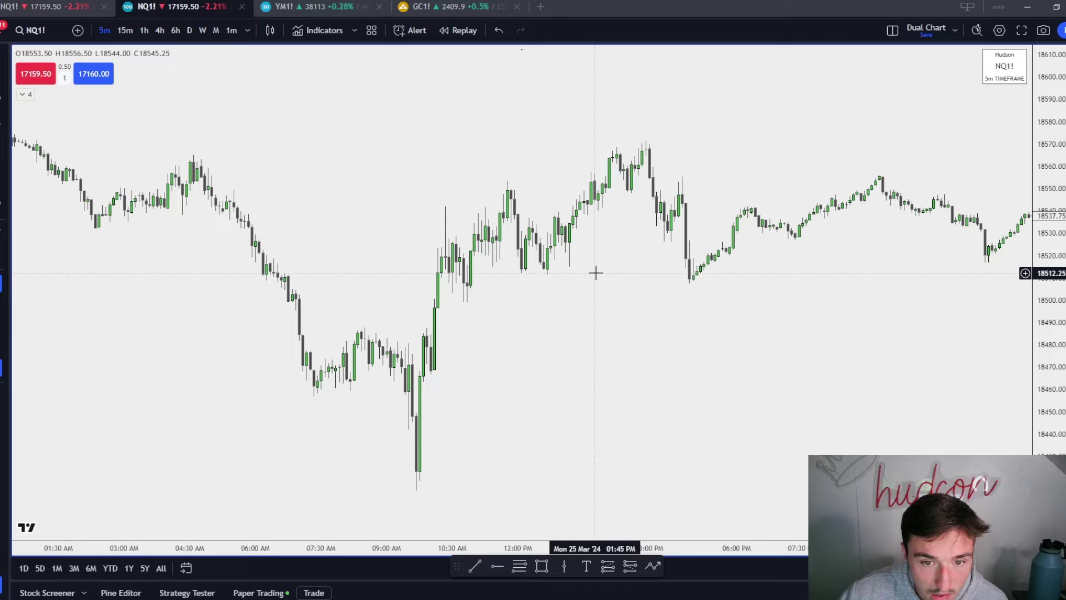
left_click_drag(596, 272, 605, 284)
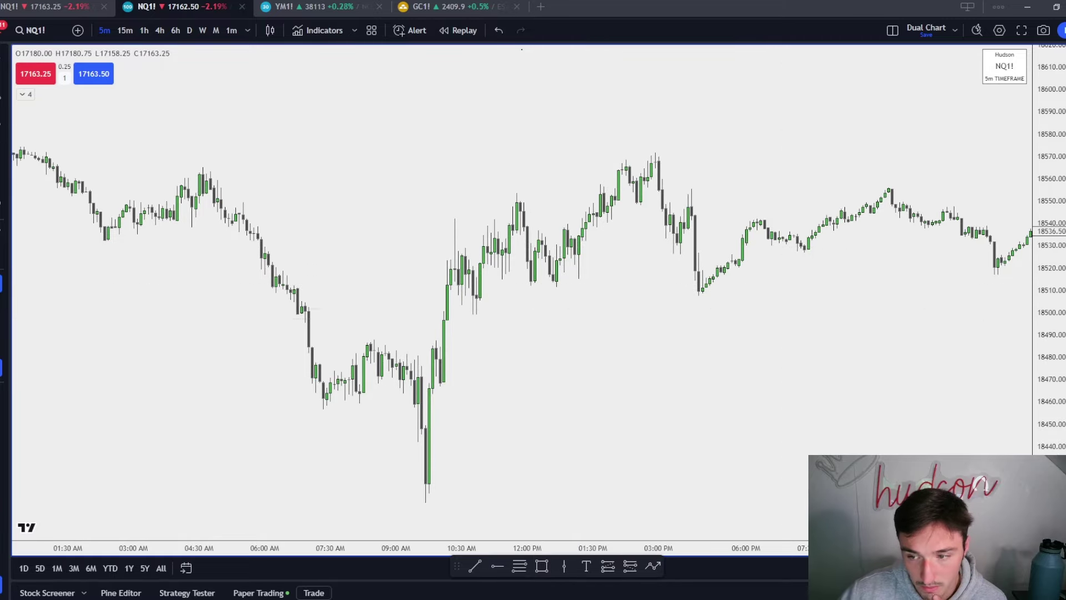
left_click_drag(1061, 389, 1065, 253)
left_click_drag(663, 255, 866, 435)
scroll(811, 426, "up", 4)
left_click_drag(740, 414, 759, 331)
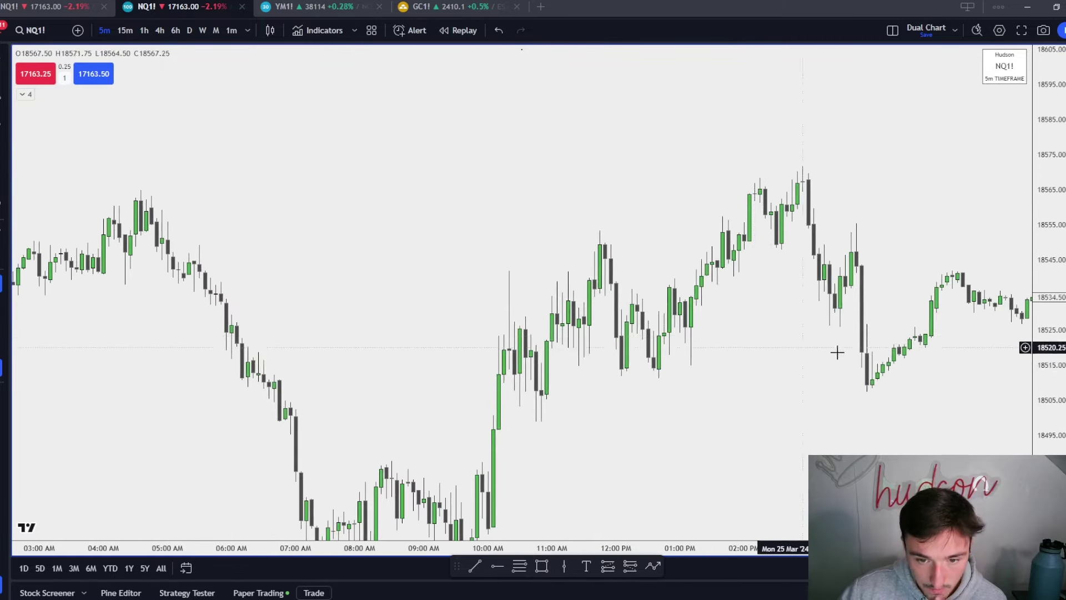
left_click_drag(656, 430, 638, 433)
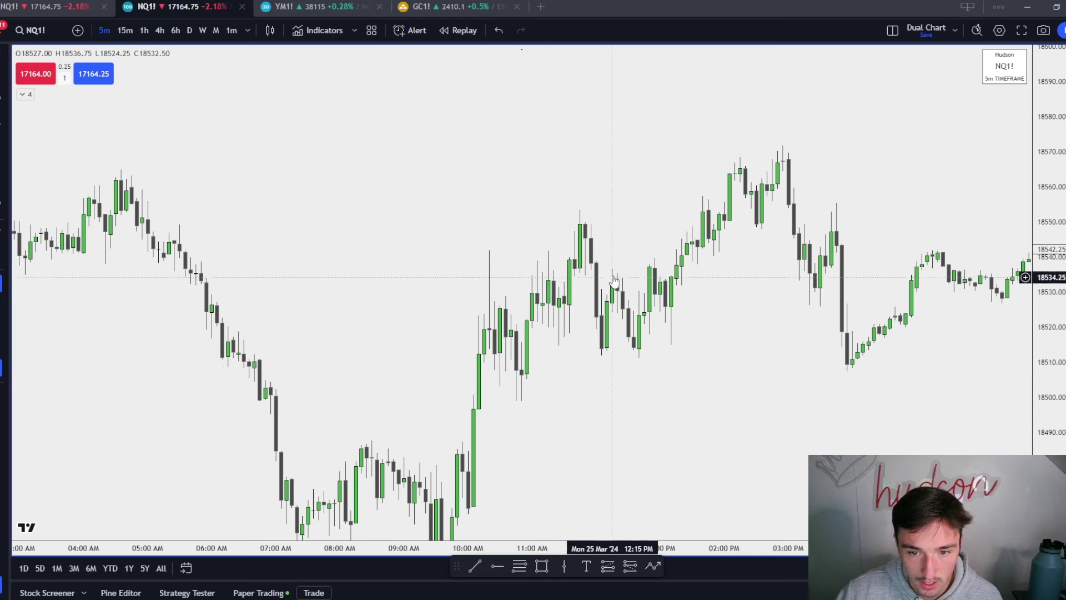
left_click(474, 567)
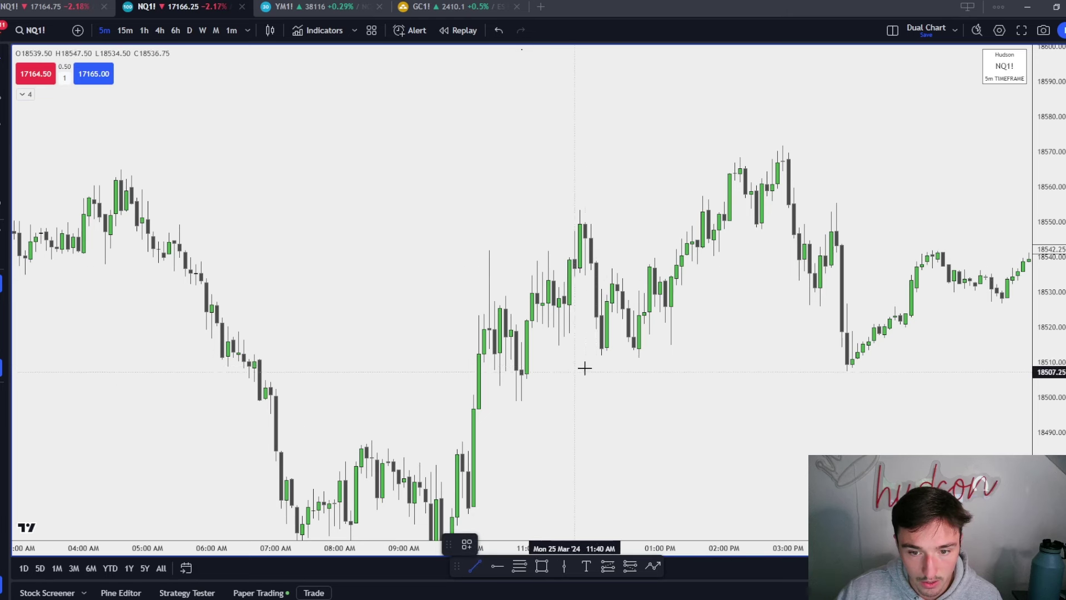
left_click(654, 353)
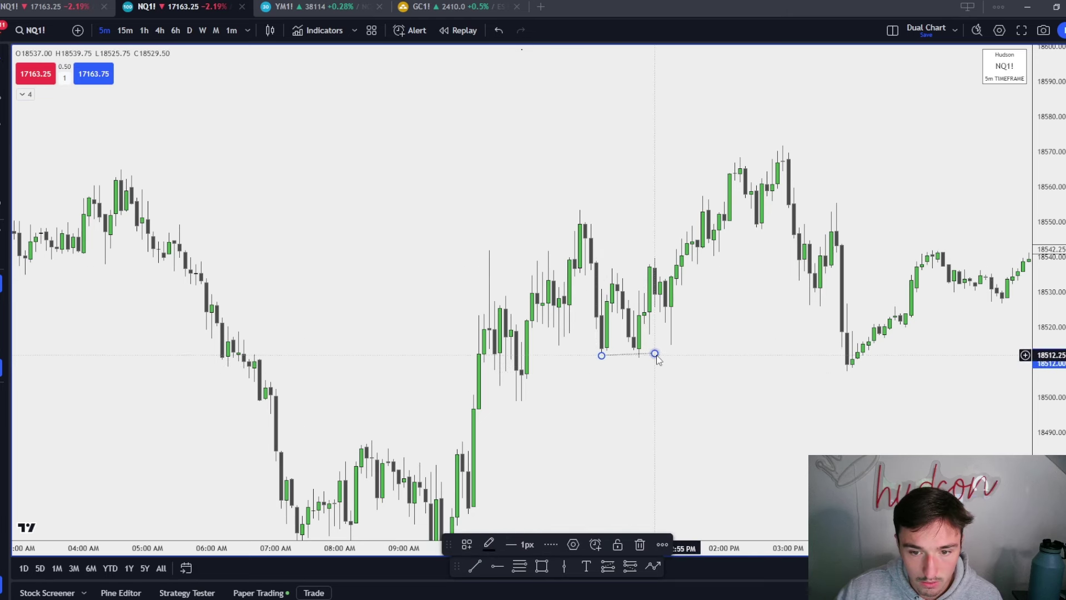
left_click_drag(656, 356, 655, 356)
left_click(466, 544)
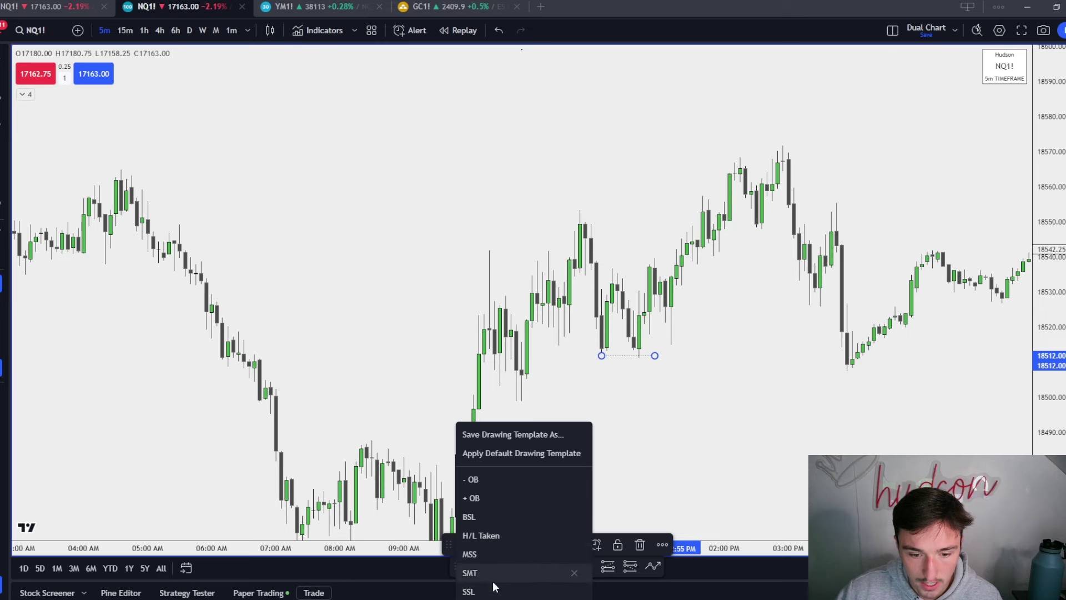
left_click(493, 517)
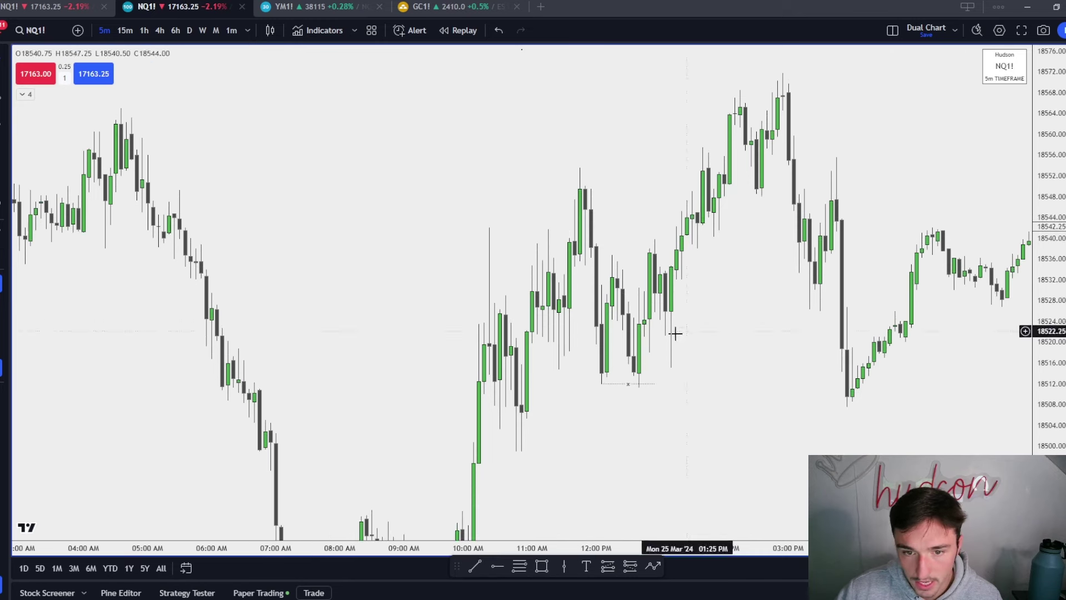
Draw a rectangle from 12:15 PM to 2:40 PM between 18527.00 and about 18532, and extend the x-labelled line below it to about 1:45 PM
left_click(543, 568)
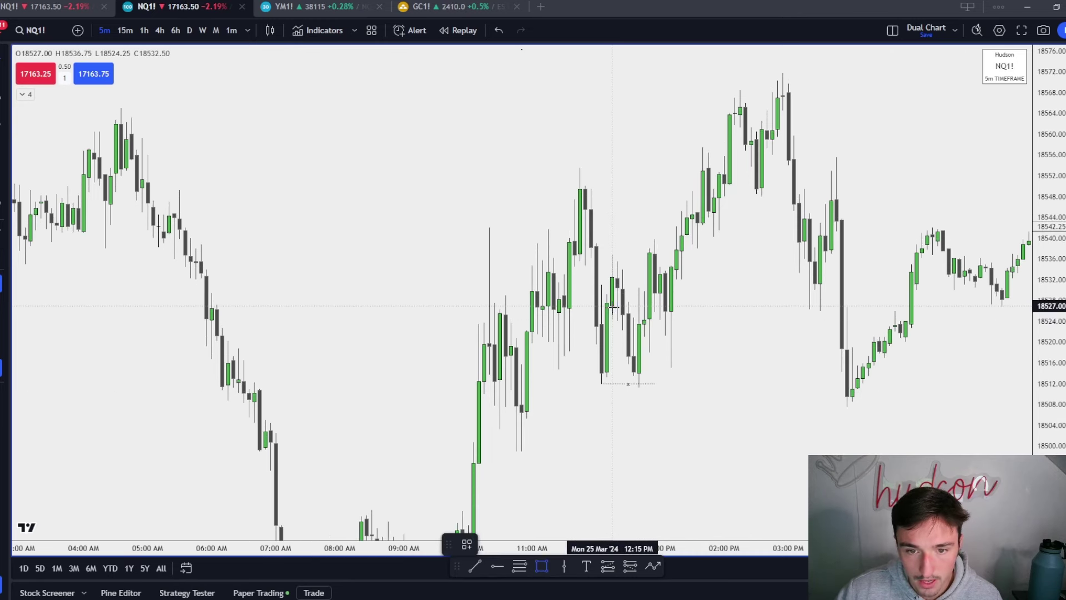
mouse_move(612, 306)
left_mouse_down()
mouse_move(617, 278)
mouse_move(767, 291)
left_mouse_up()
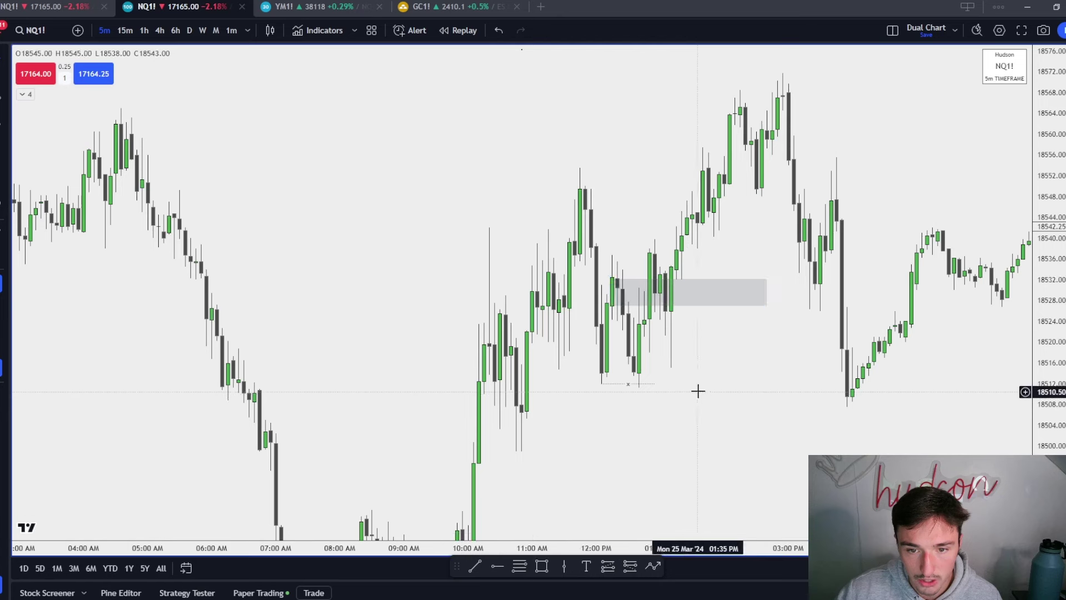
left_click(795, 380)
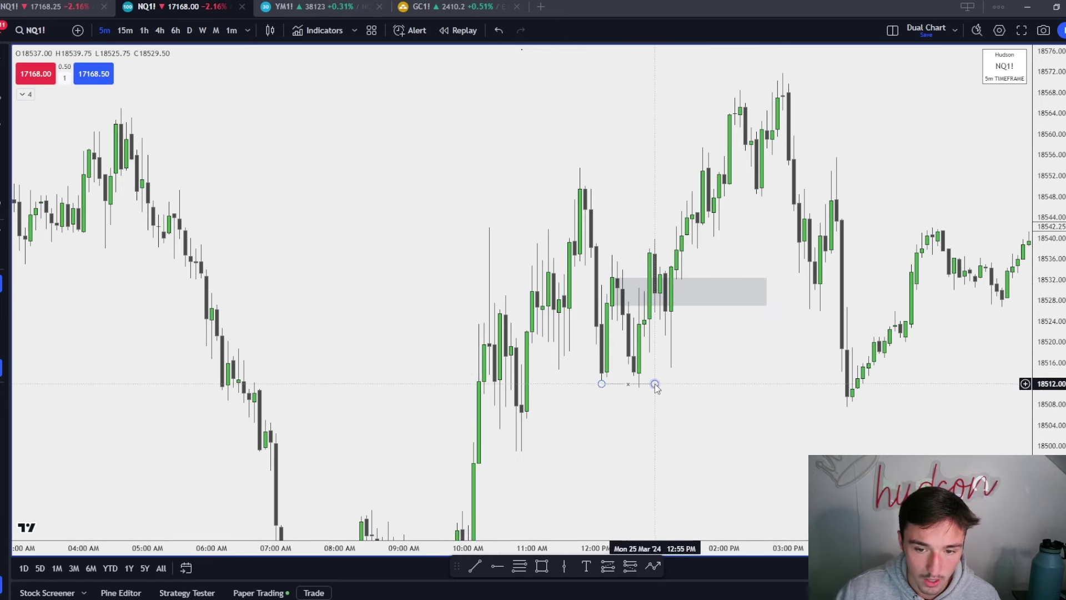
left_click_drag(655, 383, 706, 383)
left_click(724, 410)
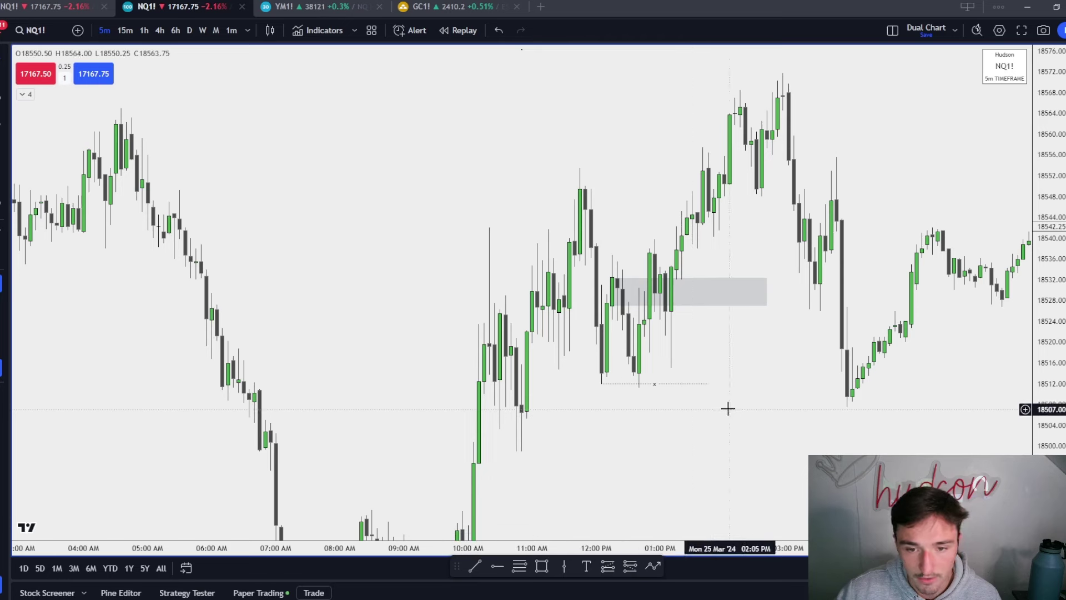
Draw a horizontal line at 18553.50 from the 11:45 AM high to 1:50 PM and label it Buyside Liquidity with the BSL template
left_click(474, 567)
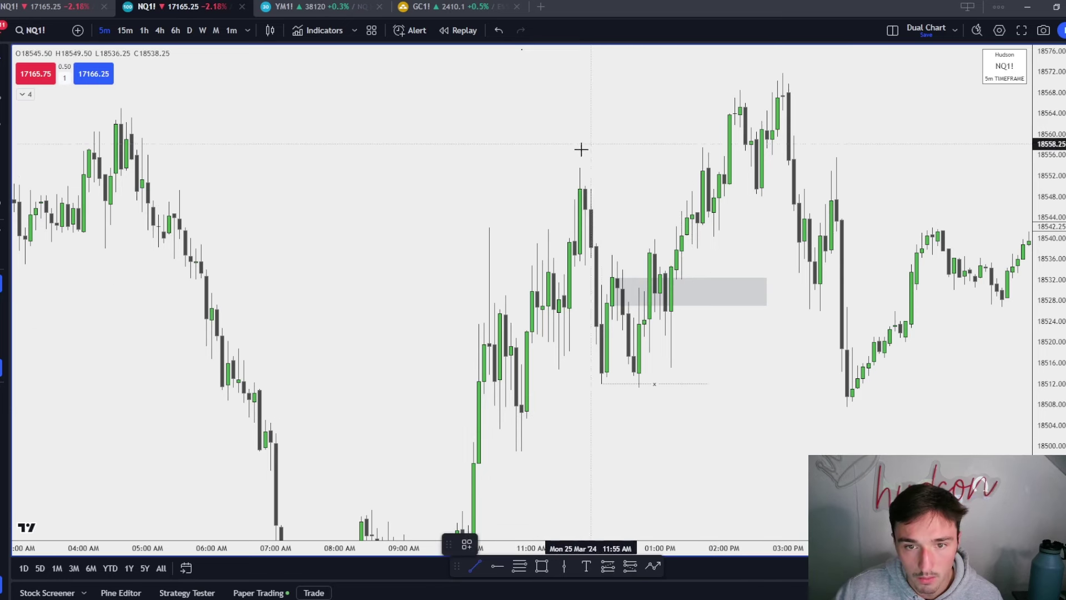
left_click(579, 168)
left_click(713, 168)
left_click(467, 544)
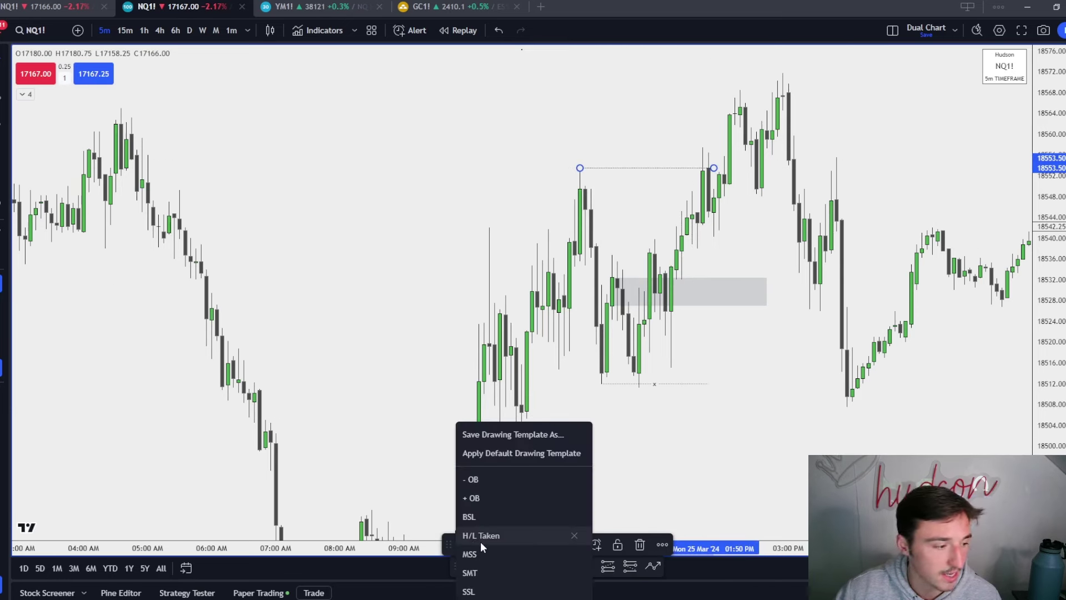
left_click(498, 534)
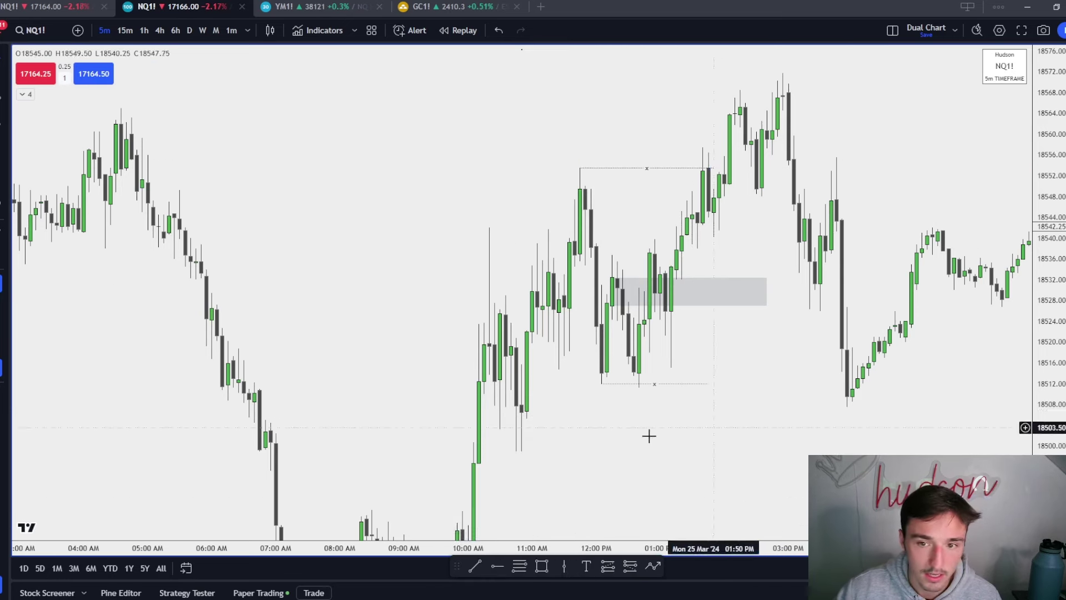
left_click(648, 168)
left_click(467, 544)
left_click(482, 517)
left_click(713, 400)
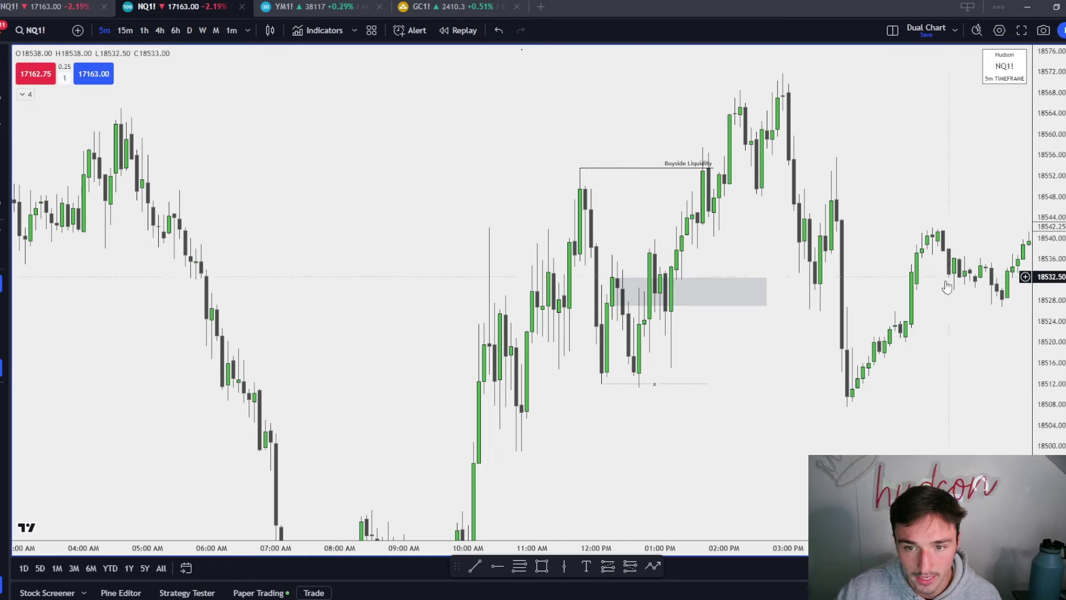
Draw a rectangle from about 2:35 PM to 4:50 PM on 25 March, spanning about 18560 to 18548
left_click_drag(821, 384, 792, 447)
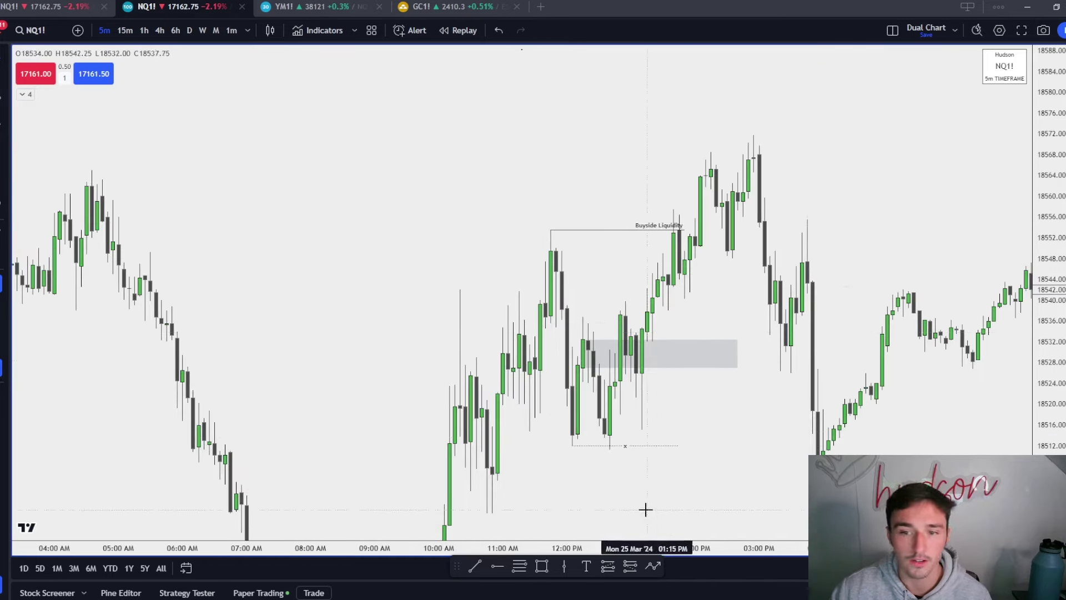
left_click_drag(760, 395, 667, 435)
left_click(541, 566)
mouse_move(626, 269)
left_mouse_down()
mouse_move(632, 234)
mouse_move(632, 296)
mouse_move(781, 265)
left_mouse_up()
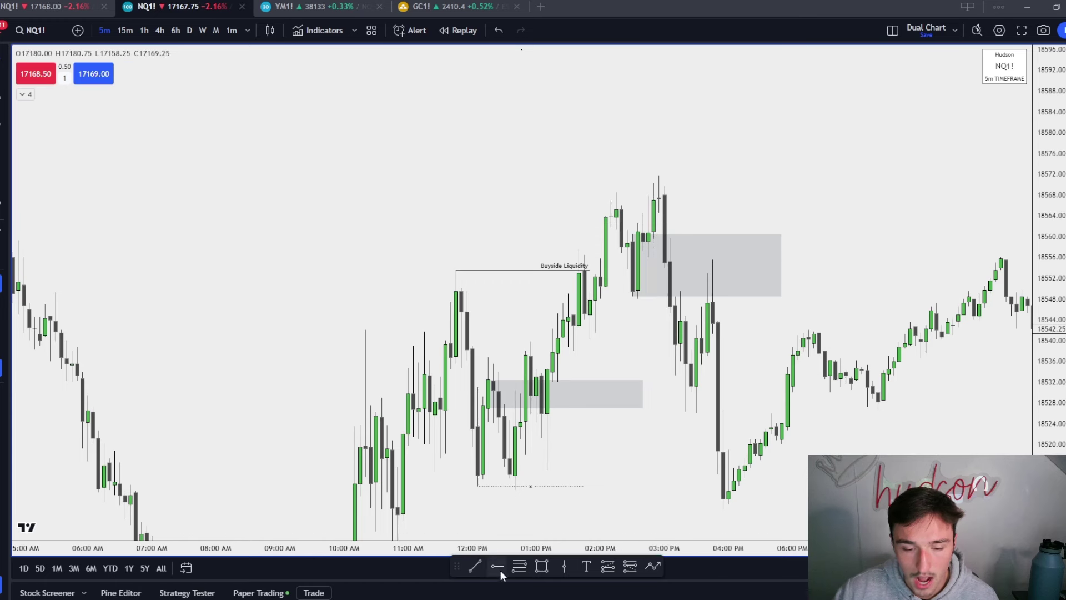
Draw a horizontal line at 18568.50 from the 2:15 PM high to about 2:45 PM and apply the H/L Taken template
left_click(648, 198)
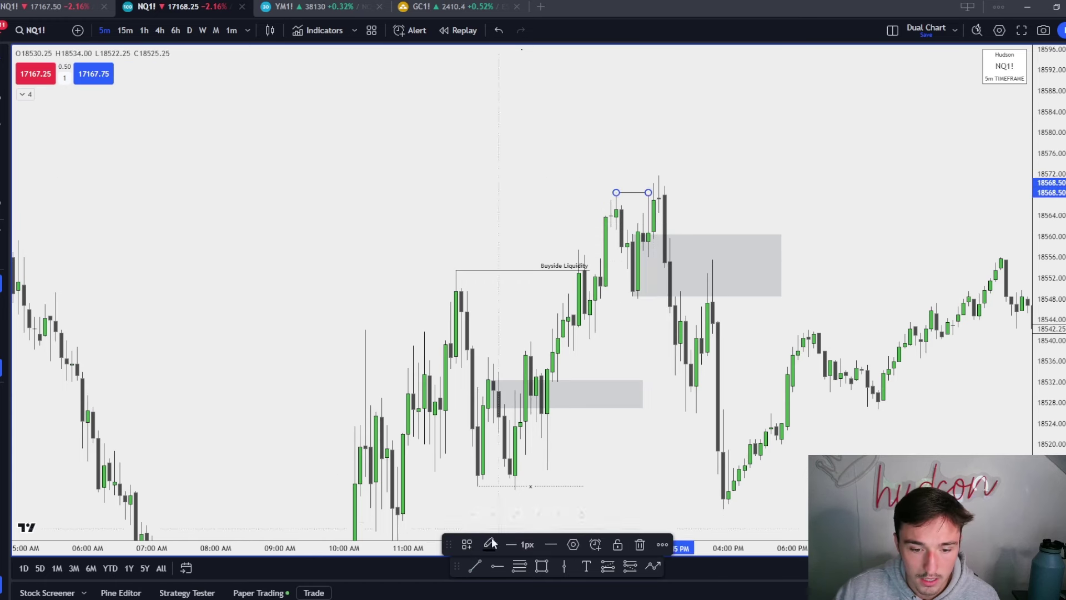
left_click(467, 545)
left_click(522, 552)
left_click(662, 443)
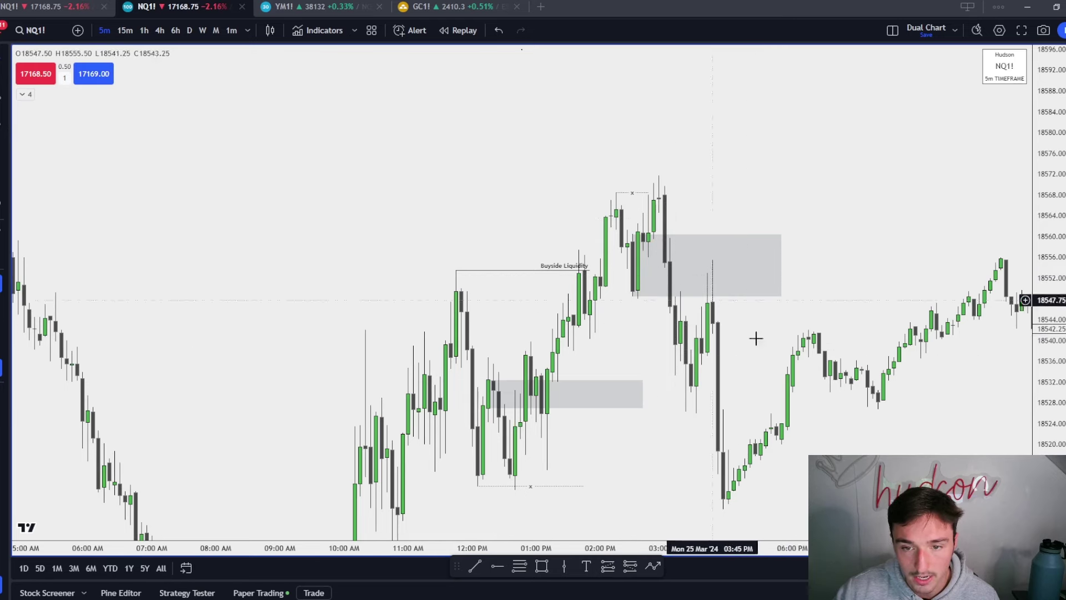
Extend the lower x-labelled line to 3:50 PM, apply the SSL template, and level it at about 18511 from the 12:40 PM low
left_click_drag(803, 386, 787, 307)
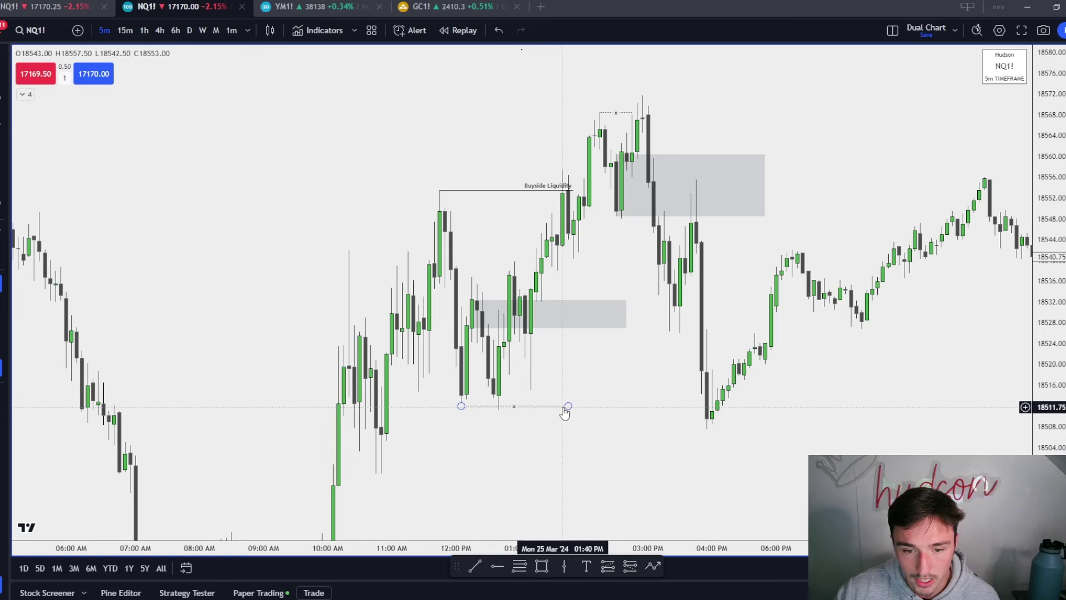
left_click_drag(563, 407, 766, 414)
left_click(466, 544)
left_click(487, 571)
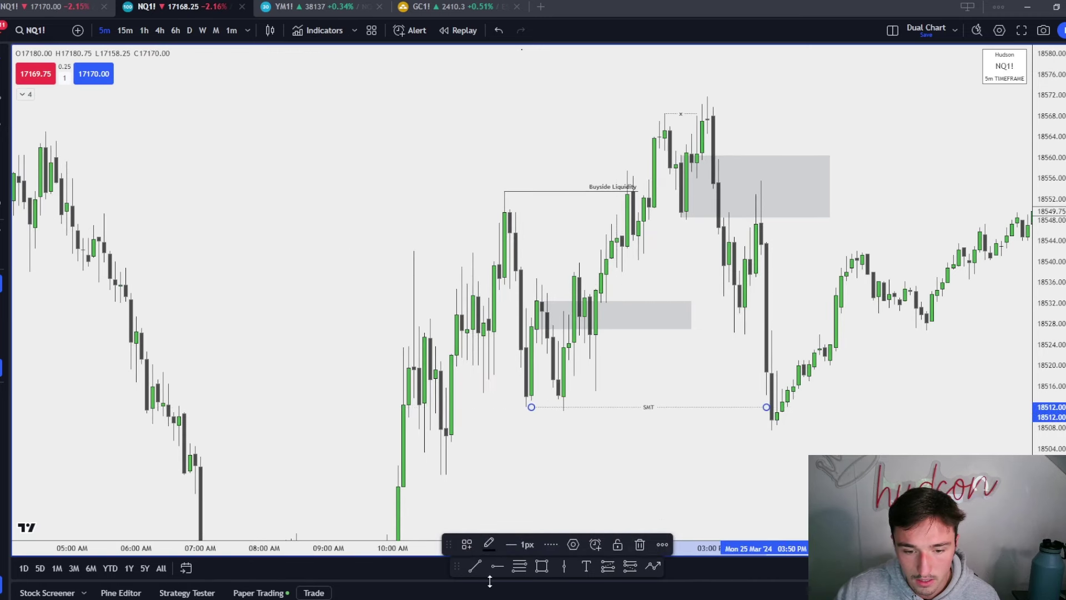
left_click(466, 544)
left_click(472, 584)
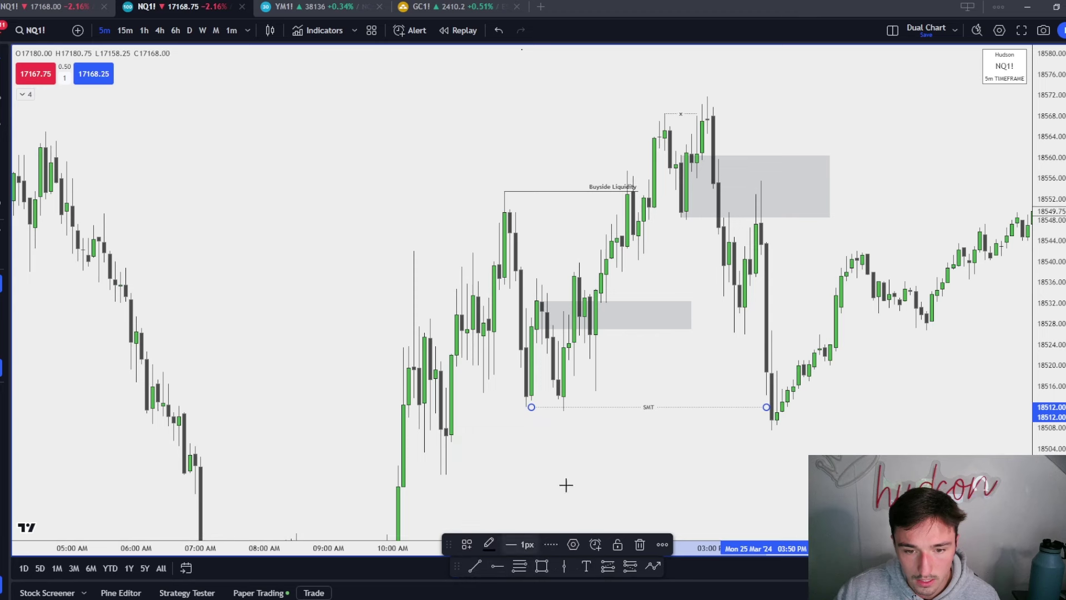
left_click_drag(532, 409, 563, 413)
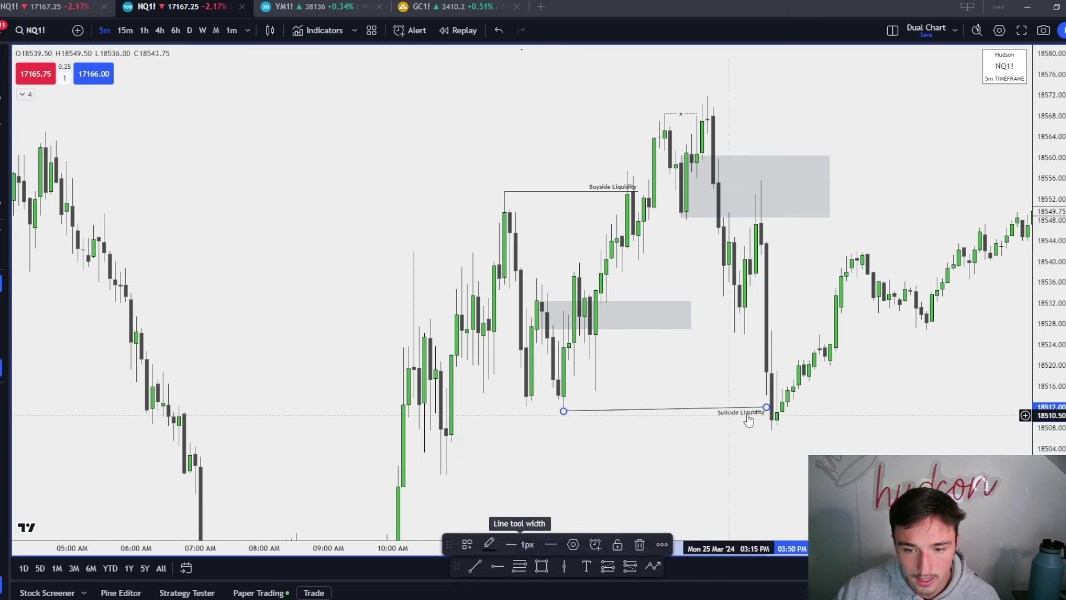
left_click_drag(766, 408, 765, 420)
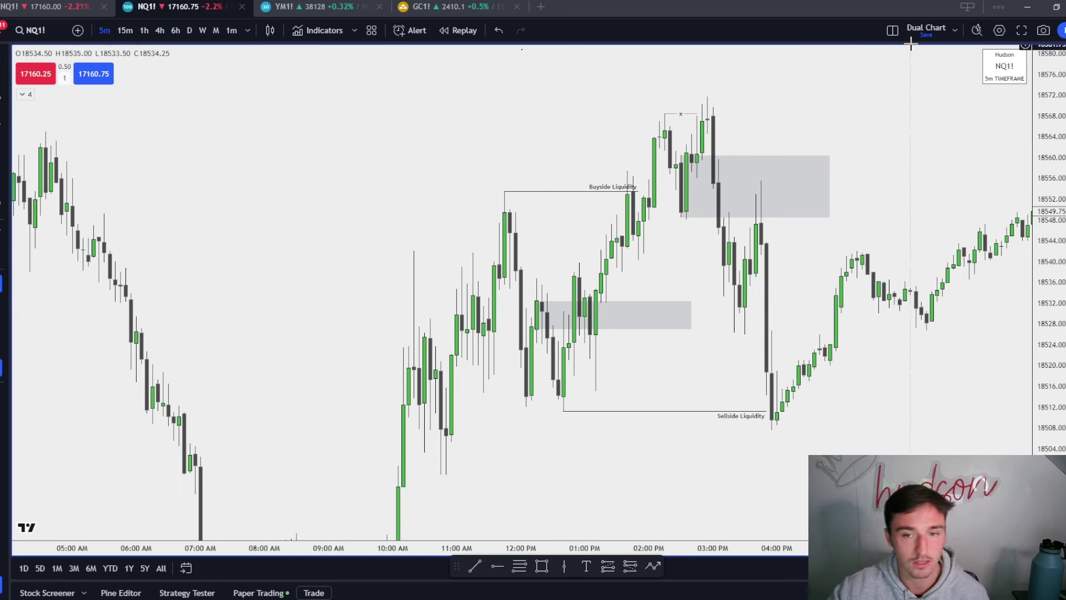
Delete the Buyside Liquidity line and the short x-labelled line above it
left_click(622, 187)
key("Delete")
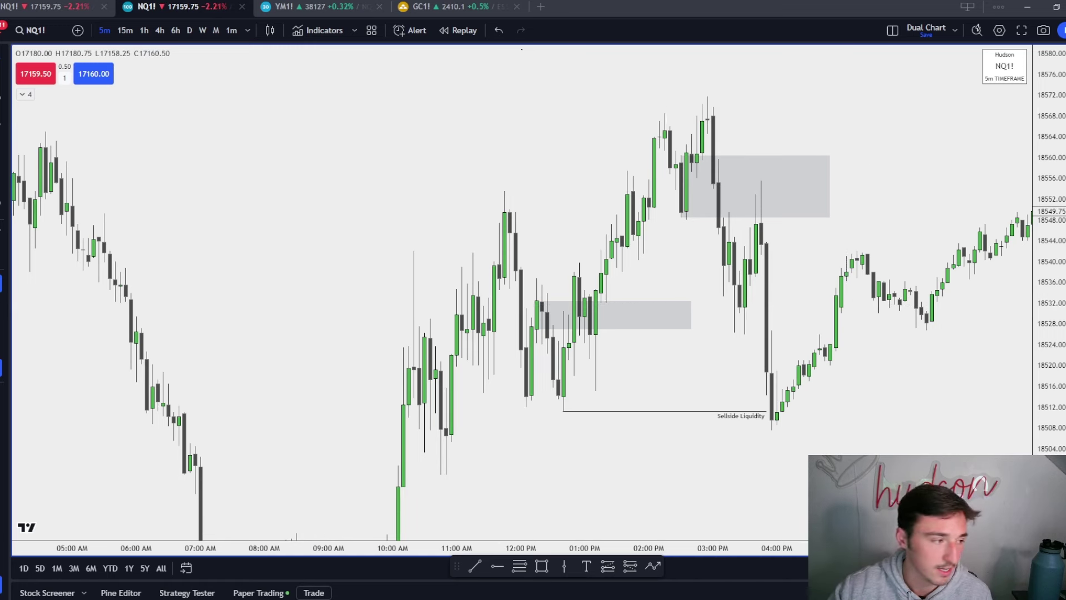